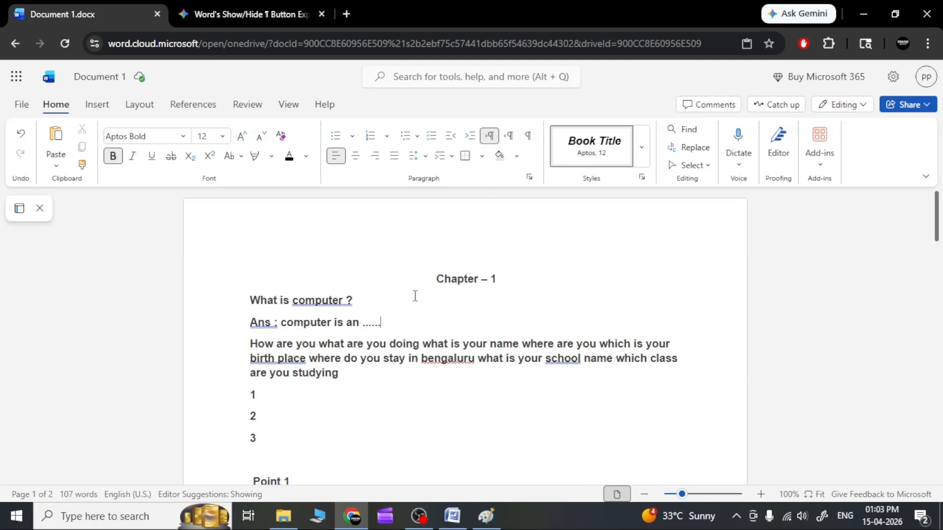
Set the "What is computer ?" line to right-to-left text direction and show the formatting marks
{"action": "triple_click", "coordinate": [319, 298]}
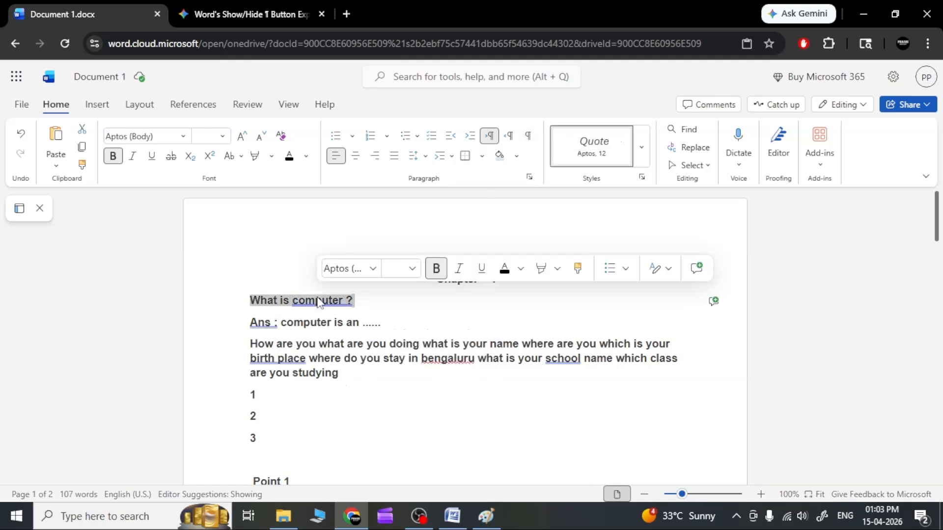
{"action": "left_click", "coordinate": [492, 140]}
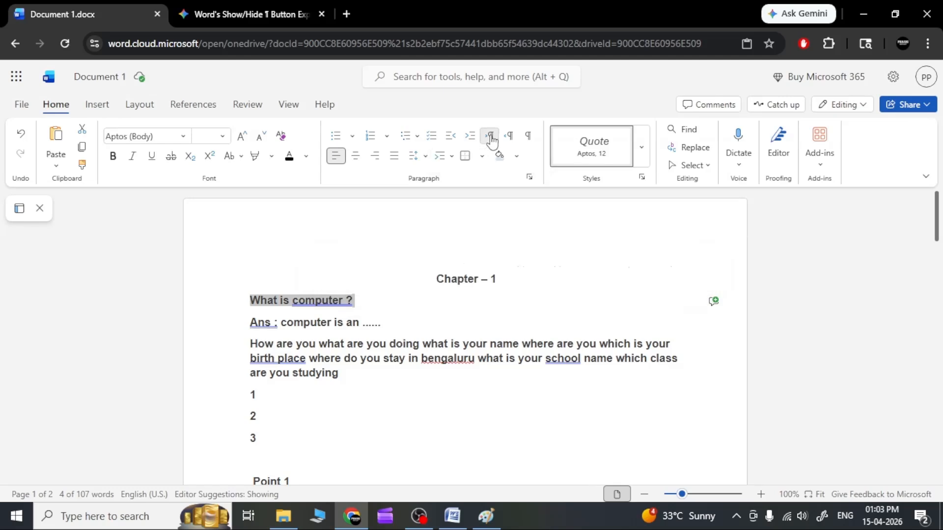
{"action": "left_click", "coordinate": [508, 136]}
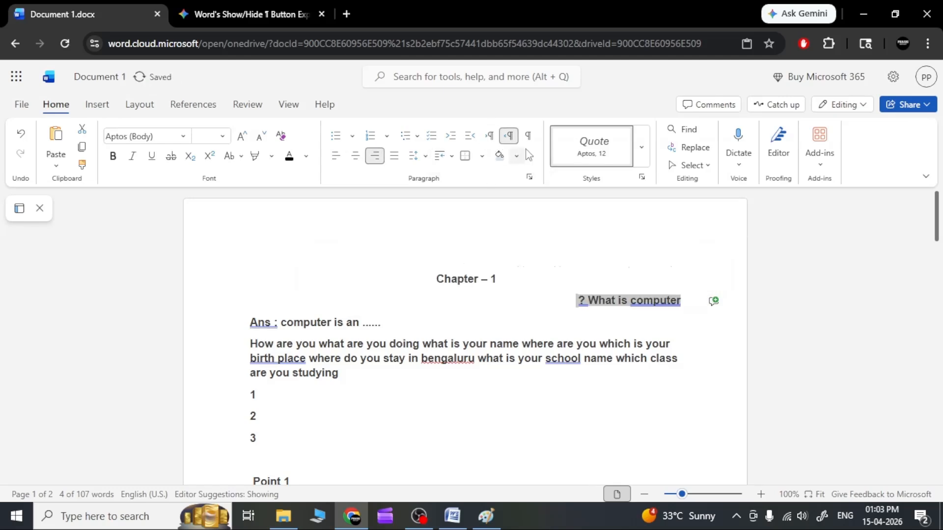
{"action": "left_click", "coordinate": [528, 140]}
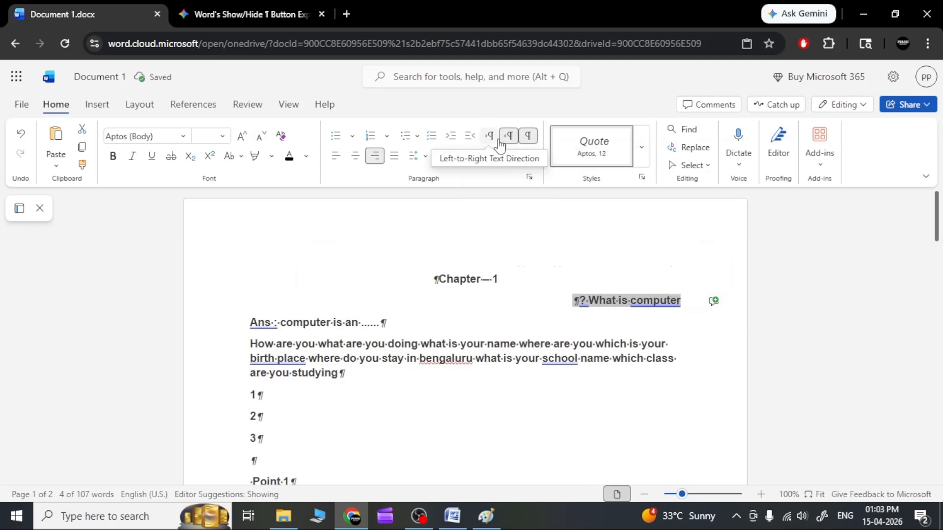
Switch the question line to left-to-right and back to right-to-left direction, and hide the formatting marks
{"action": "left_click", "coordinate": [494, 138]}
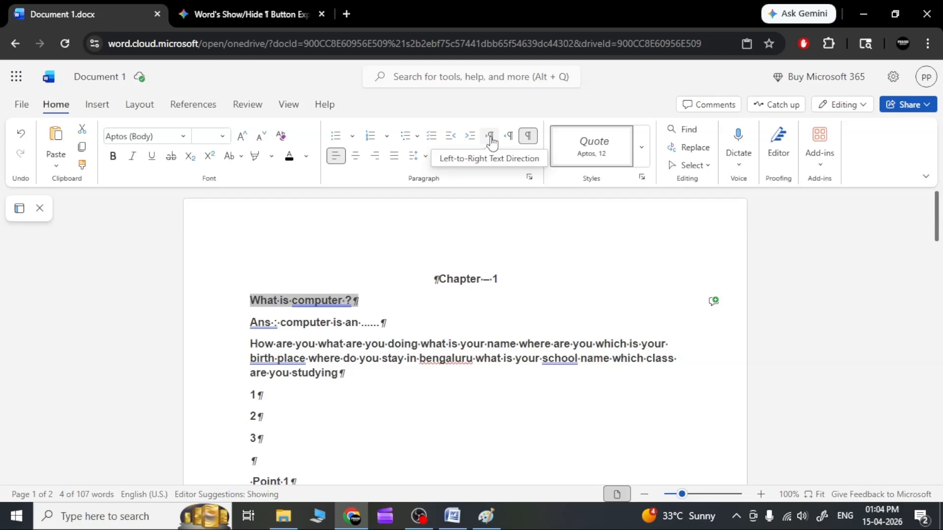
{"action": "left_click", "coordinate": [509, 140]}
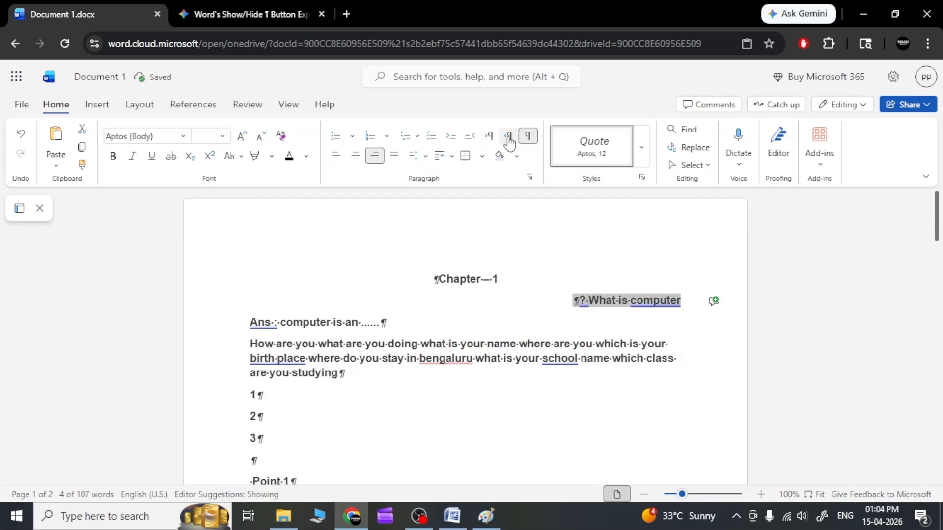
{"action": "left_click", "coordinate": [528, 140]}
{"action": "left_click", "coordinate": [529, 140]}
{"action": "left_click", "coordinate": [529, 140]}
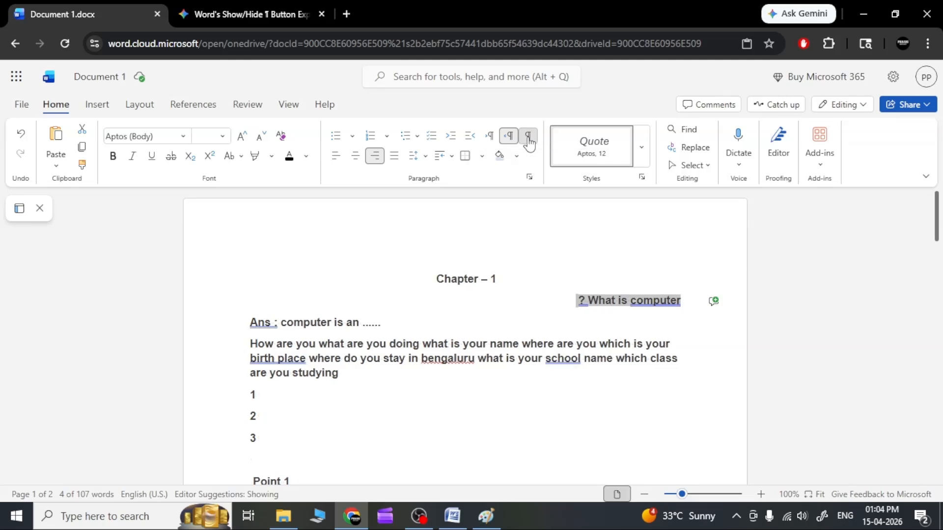
Return the "What is computer ?" line to left-to-right text direction and turn the formatting marks on again
{"action": "left_click", "coordinate": [491, 139]}
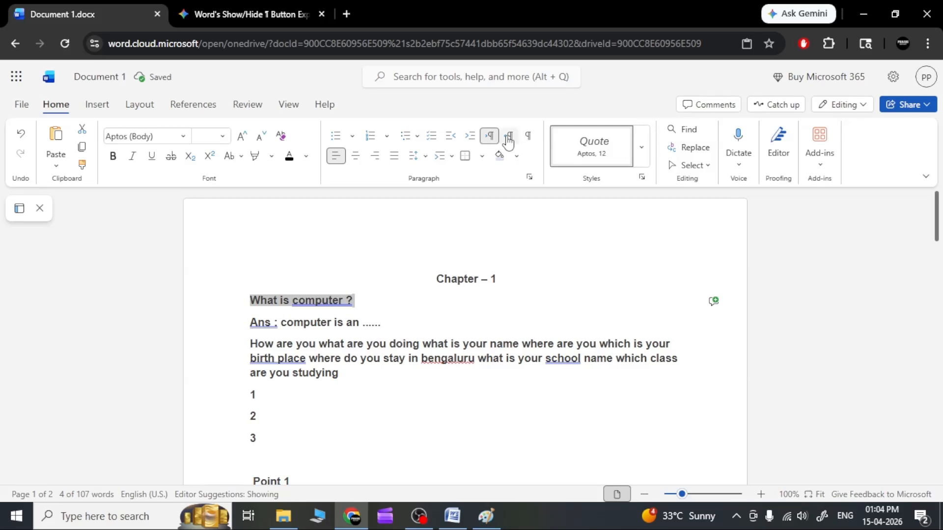
{"action": "left_click", "coordinate": [508, 143]}
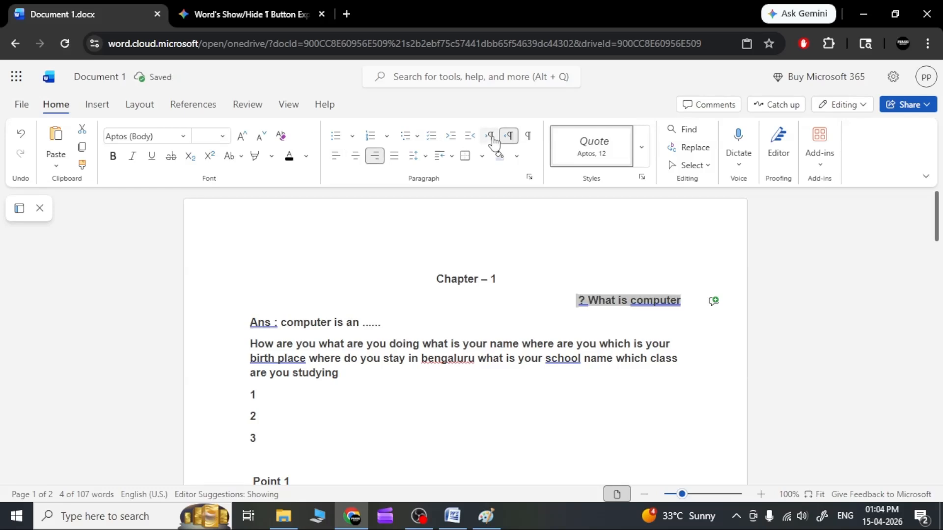
{"action": "left_click", "coordinate": [490, 138]}
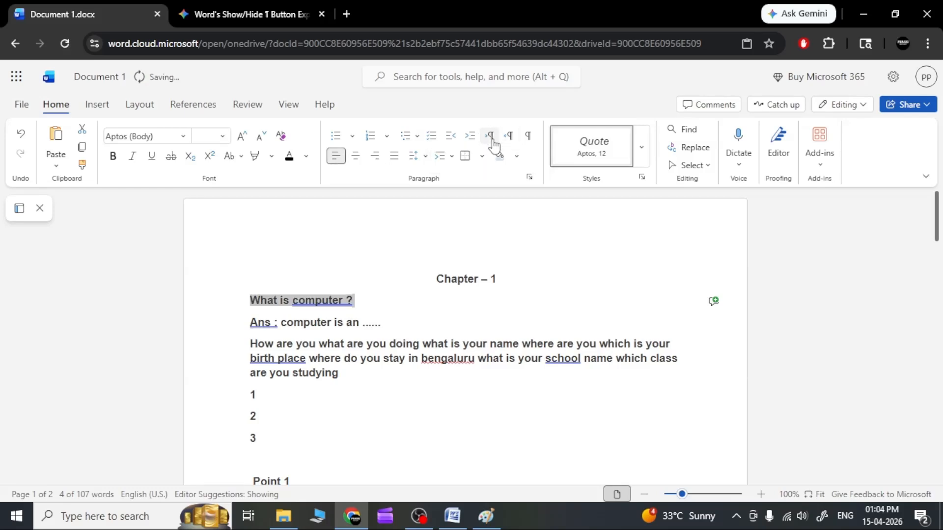
{"action": "left_click", "coordinate": [529, 140]}
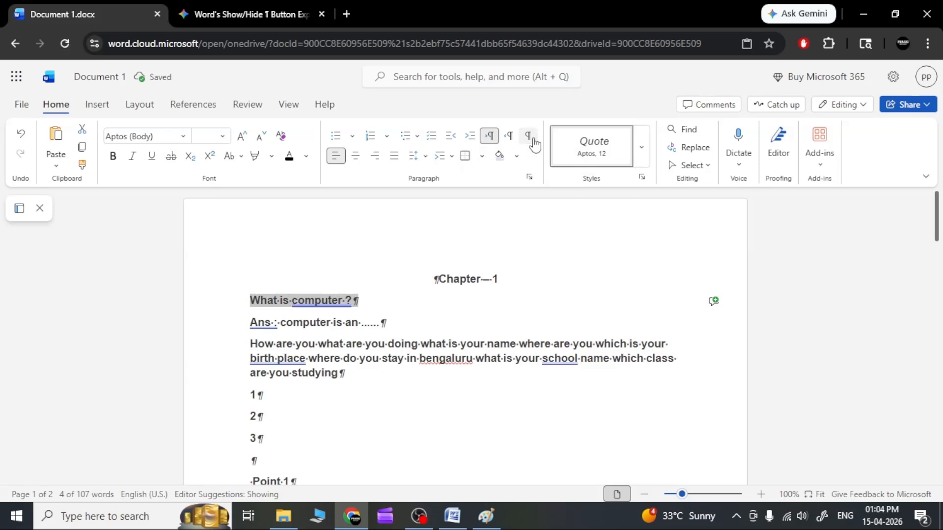
{"action": "left_click", "coordinate": [375, 425]}
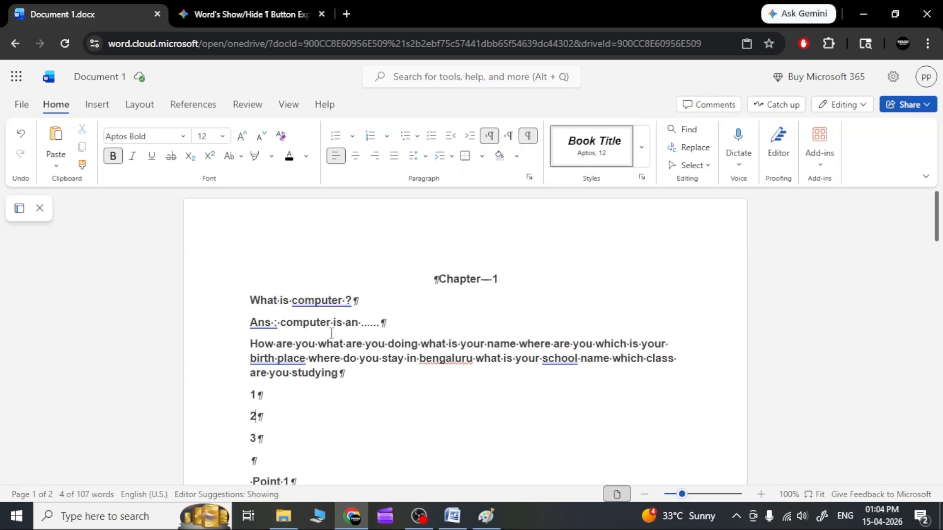
Set the "Chapter – 1" heading to left-to-right text direction
{"action": "left_click", "coordinate": [280, 303]}
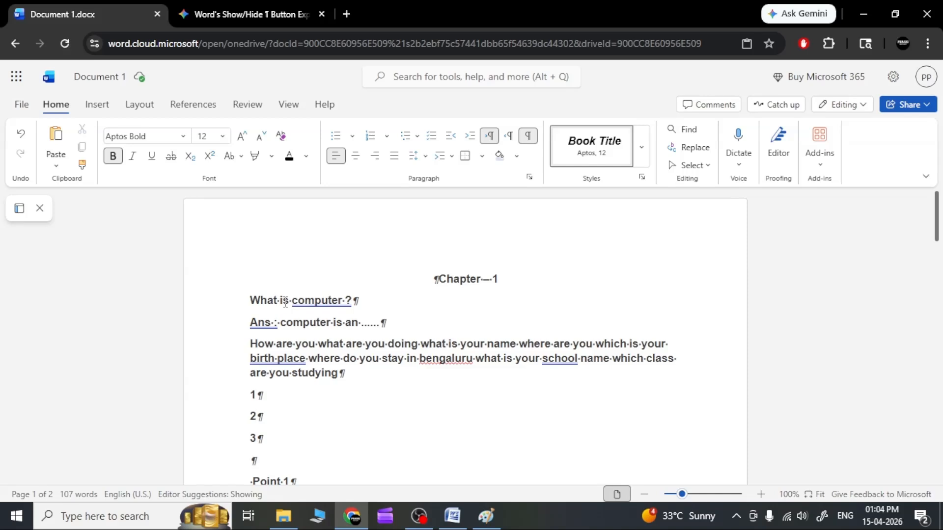
{"action": "left_click", "coordinate": [358, 303]}
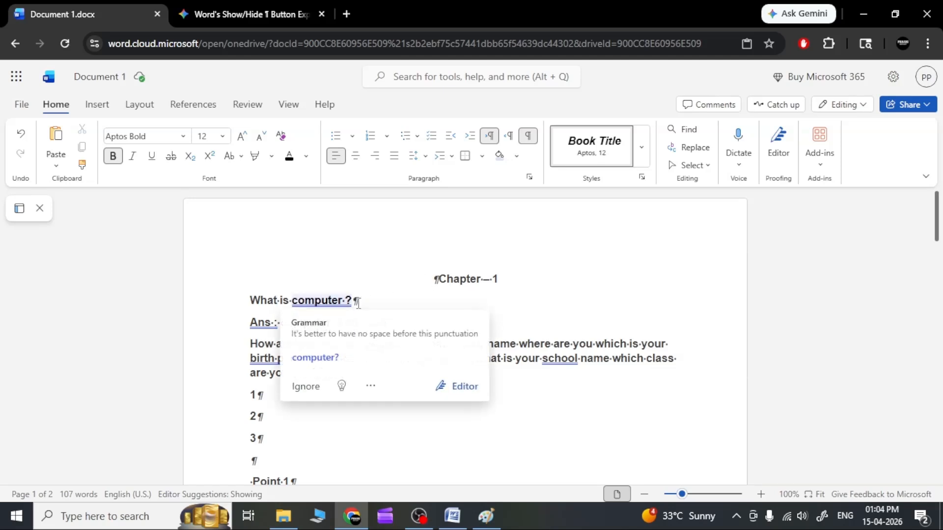
{"action": "left_click", "coordinate": [377, 285]}
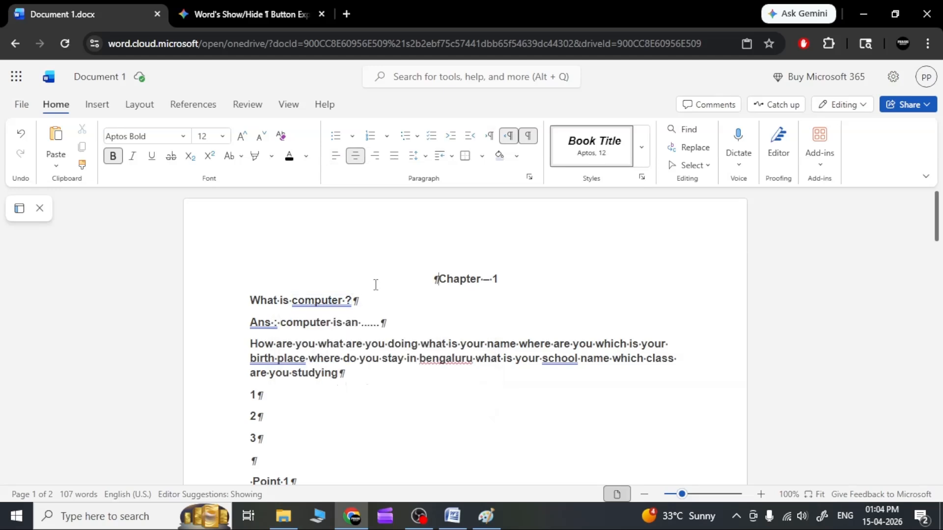
{"action": "left_click", "coordinate": [489, 137]}
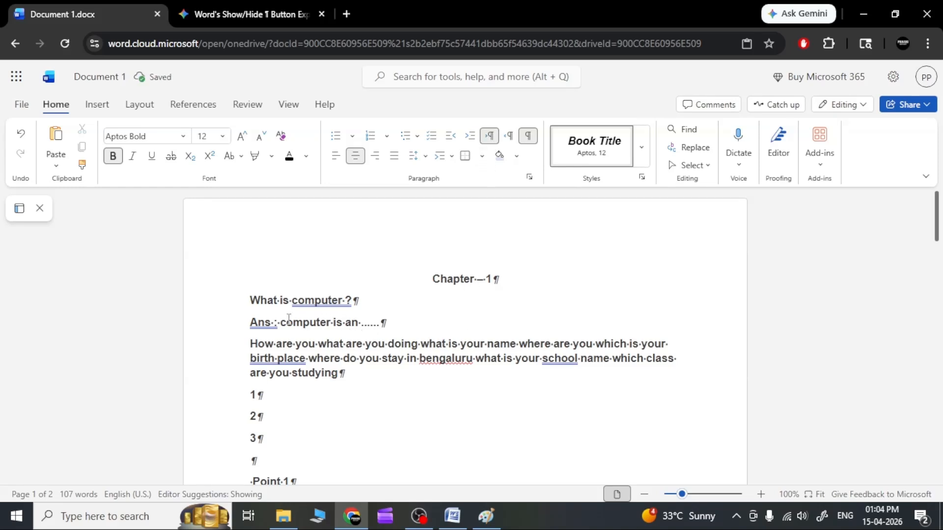
Apply right-to-left text direction to the "What is computer ?" line, toggling the formatting marks off and back on
{"action": "triple_click", "coordinate": [288, 300]}
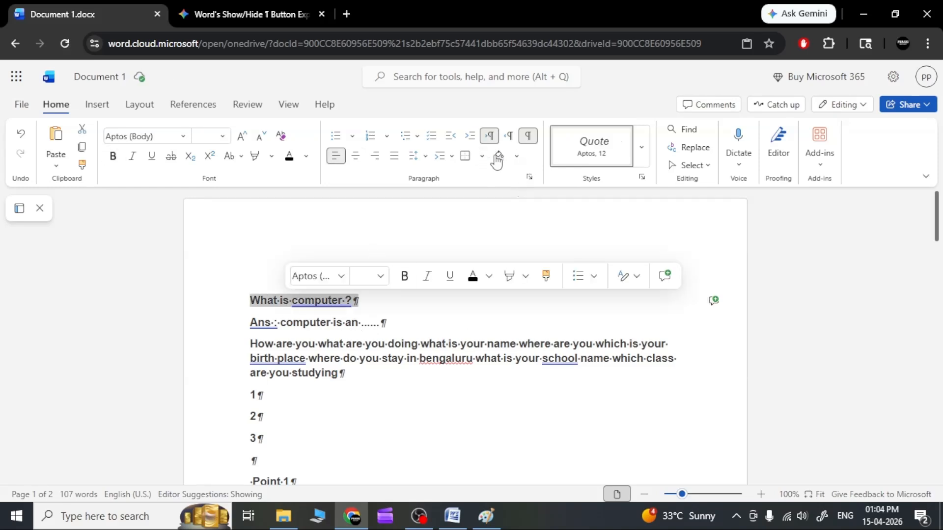
{"action": "left_click", "coordinate": [530, 139]}
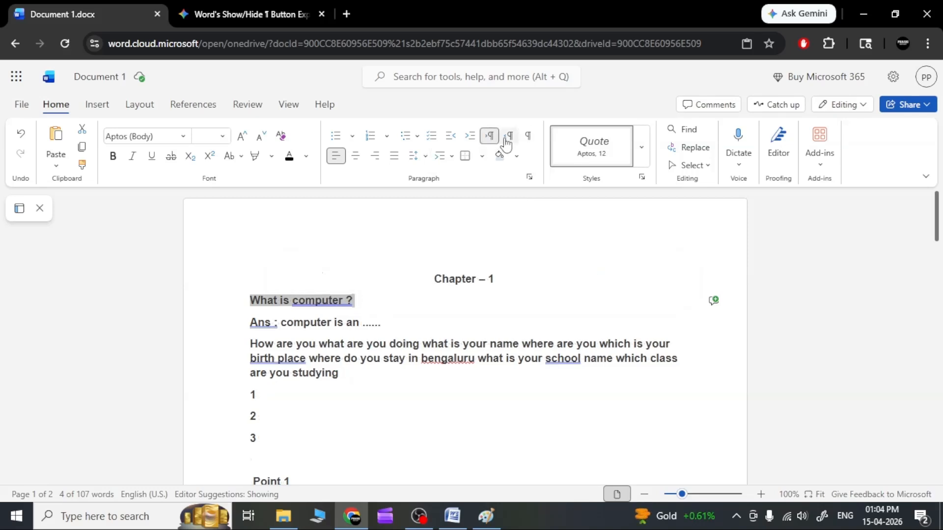
{"action": "left_click", "coordinate": [508, 139]}
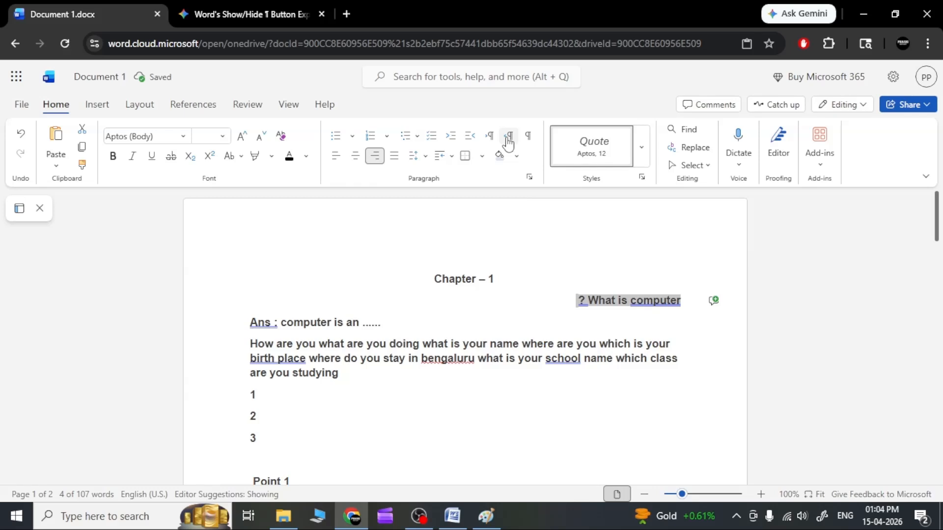
{"action": "left_click", "coordinate": [528, 138]}
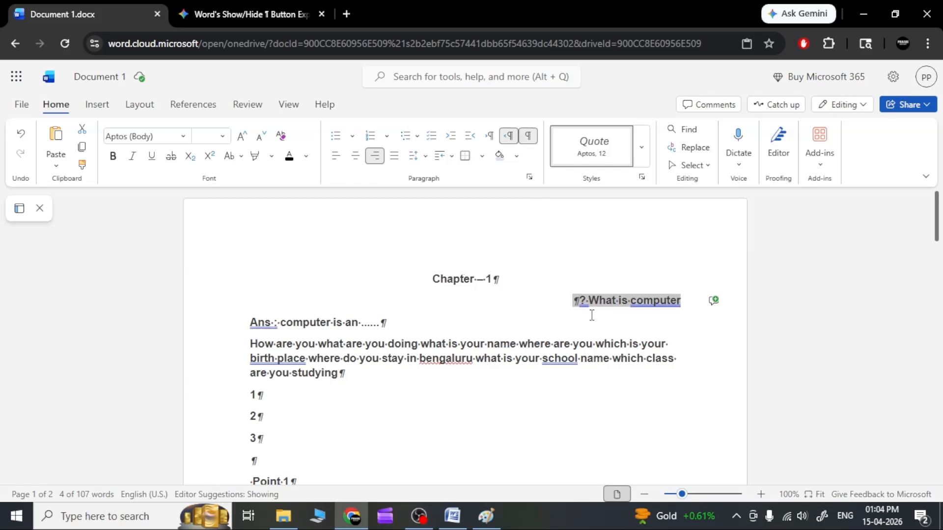
{"action": "left_click", "coordinate": [506, 358]}
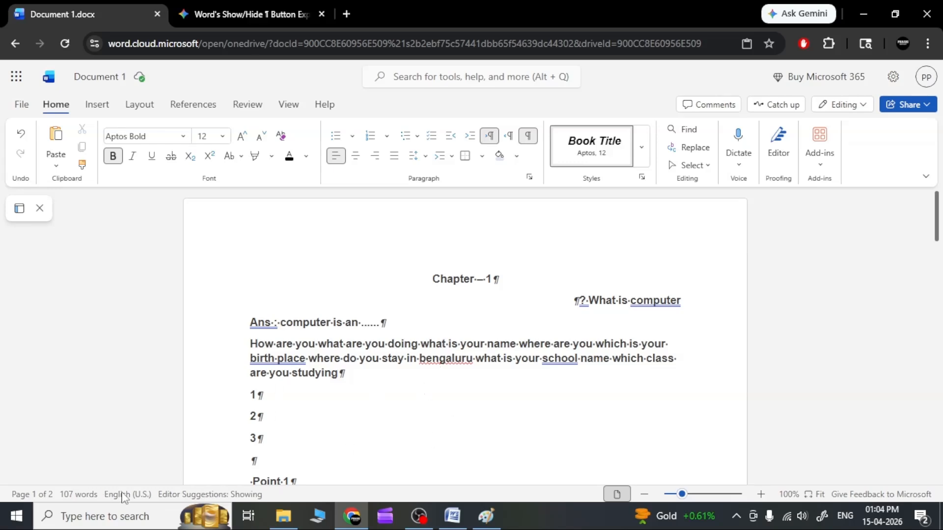
Switch to File Explorer, open the image 789 from the Desktop folder, and close the folder window
{"action": "left_click", "coordinate": [284, 516]}
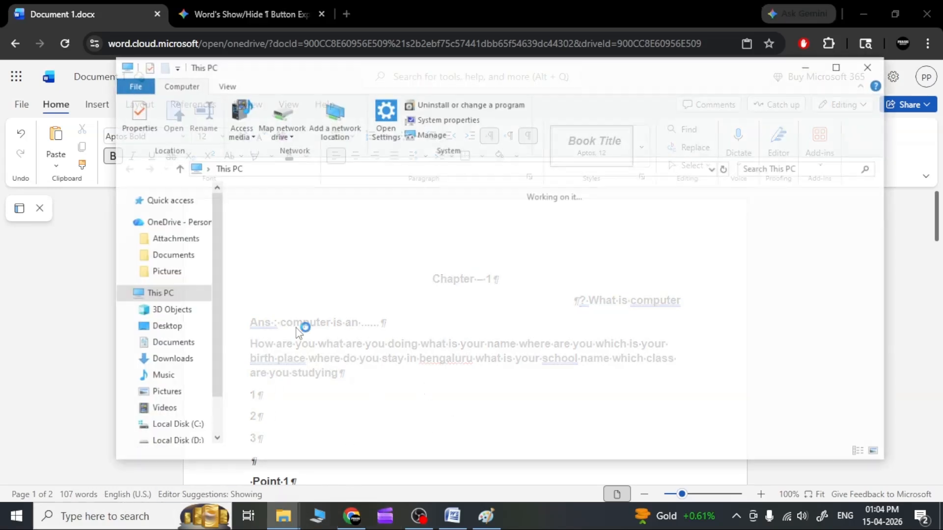
{"action": "left_click", "coordinate": [176, 332]}
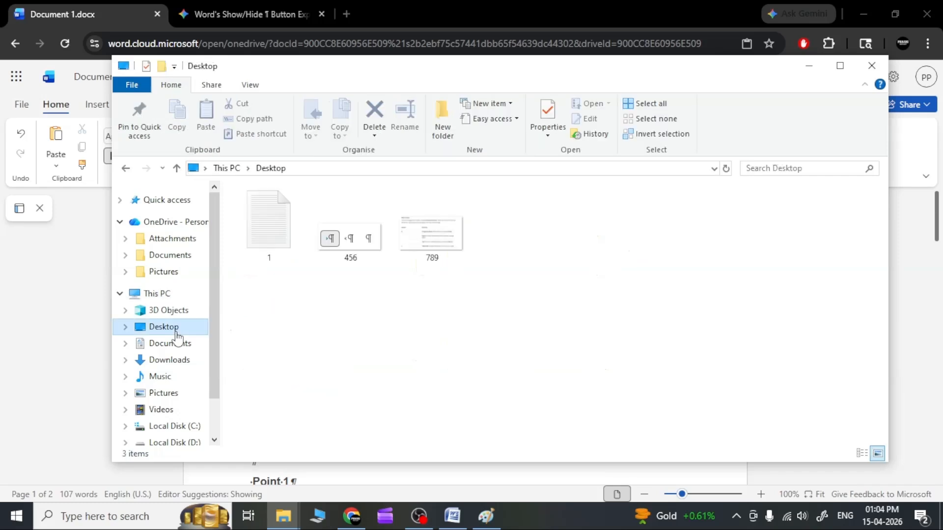
{"action": "left_click", "coordinate": [432, 244]}
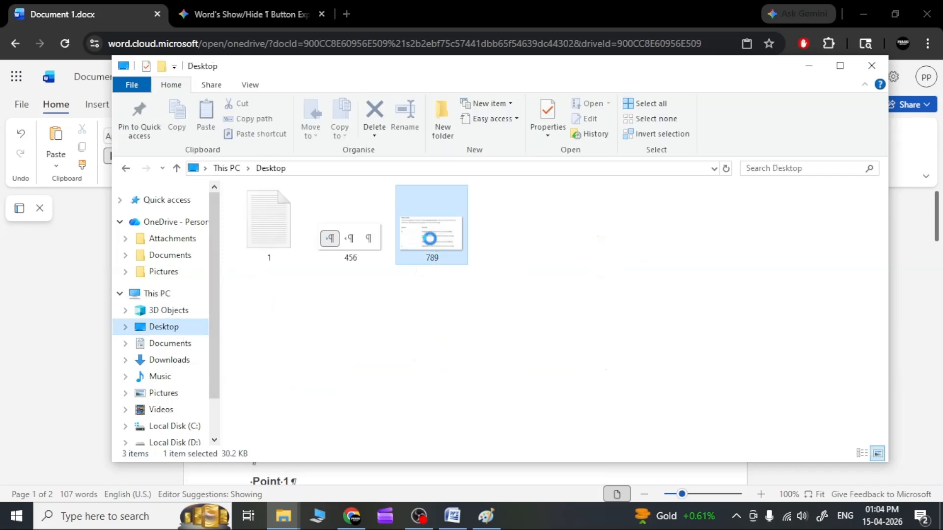
{"action": "left_click", "coordinate": [872, 65]}
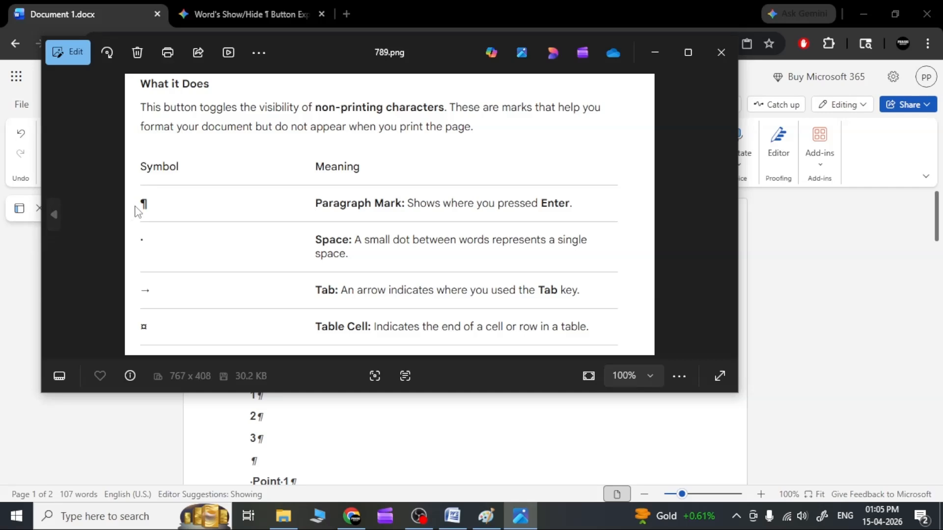
Compare the symbol meanings listed in 789.png with the paragraph marks and space dots in the Word document
{"action": "left_click", "coordinate": [269, 418]}
{"action": "double_click", "coordinate": [266, 417]}
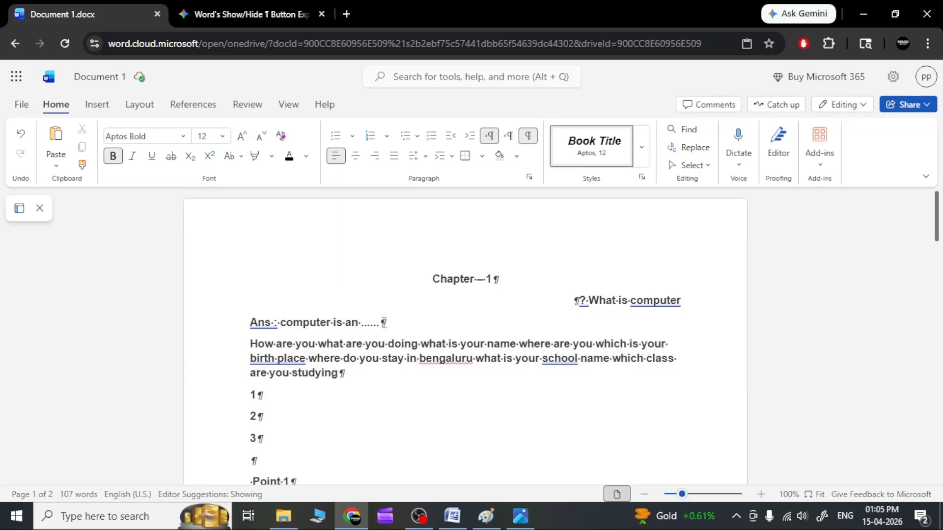
{"action": "left_click", "coordinate": [514, 520]}
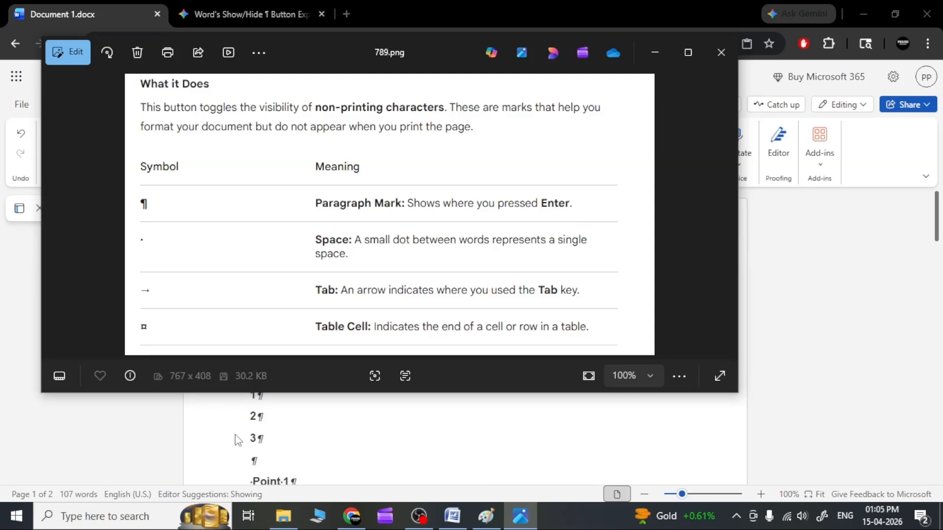
{"action": "left_click", "coordinate": [324, 436]}
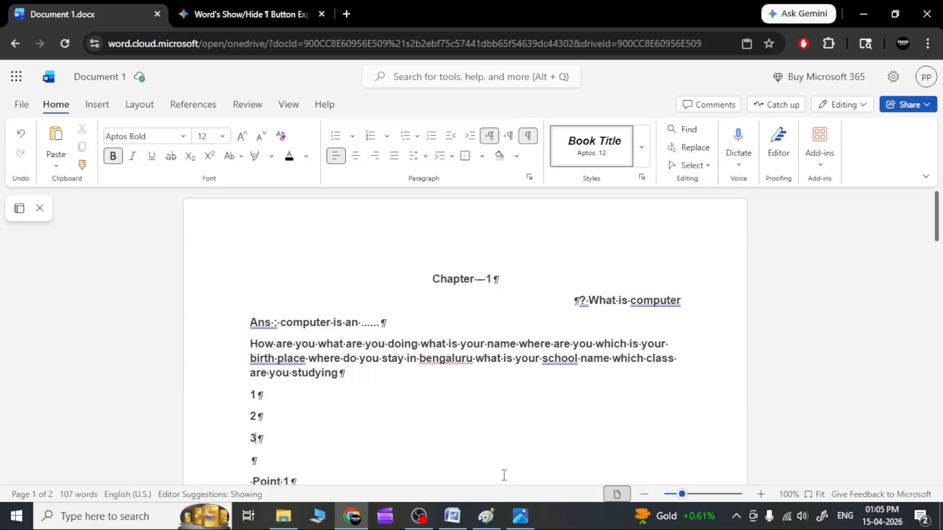
{"action": "left_click", "coordinate": [520, 523]}
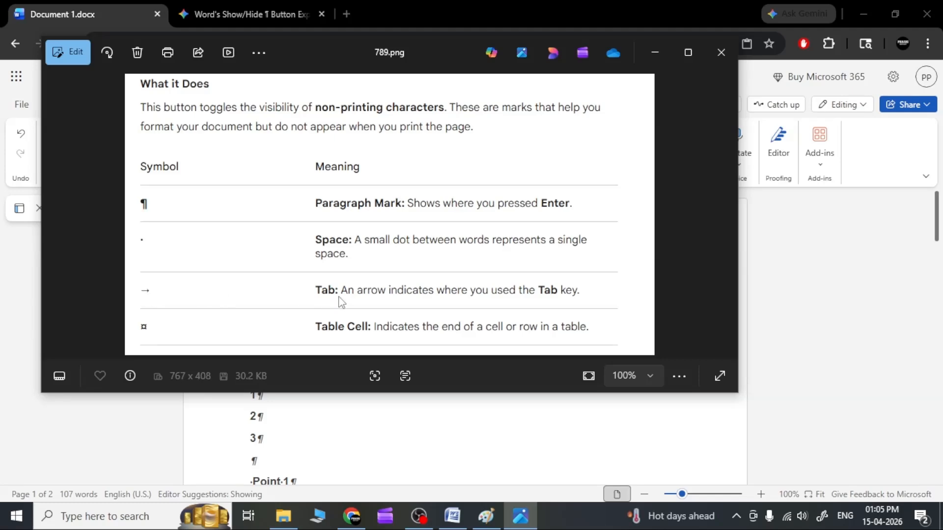
Back in the Word document, add an extra space between "doing" and "what" in the long paragraph
{"action": "left_click", "coordinate": [370, 411]}
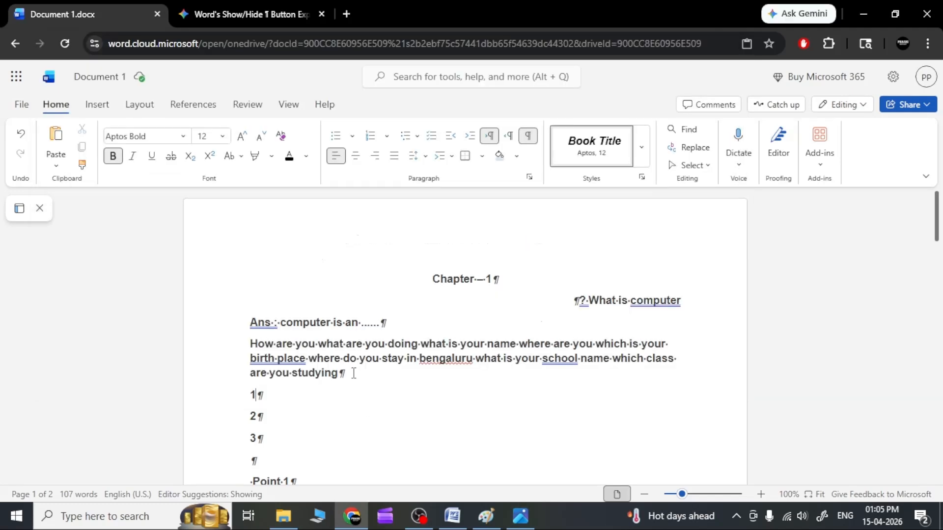
{"action": "left_click", "coordinate": [420, 343]}
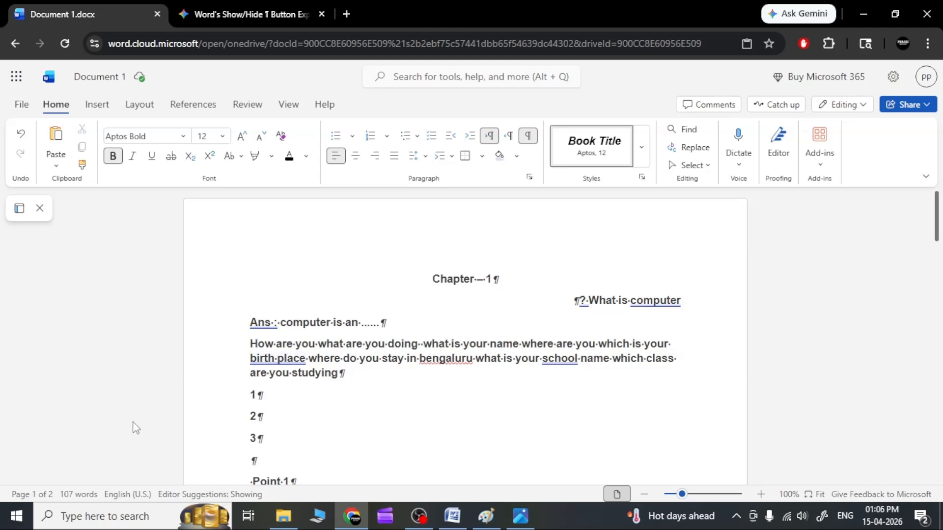
Open the On-Screen Keyboard, examine where the Tab key is, and close the keyboard
{"action": "left_click", "coordinate": [114, 525]}
{"action": "type", "text": "on"}
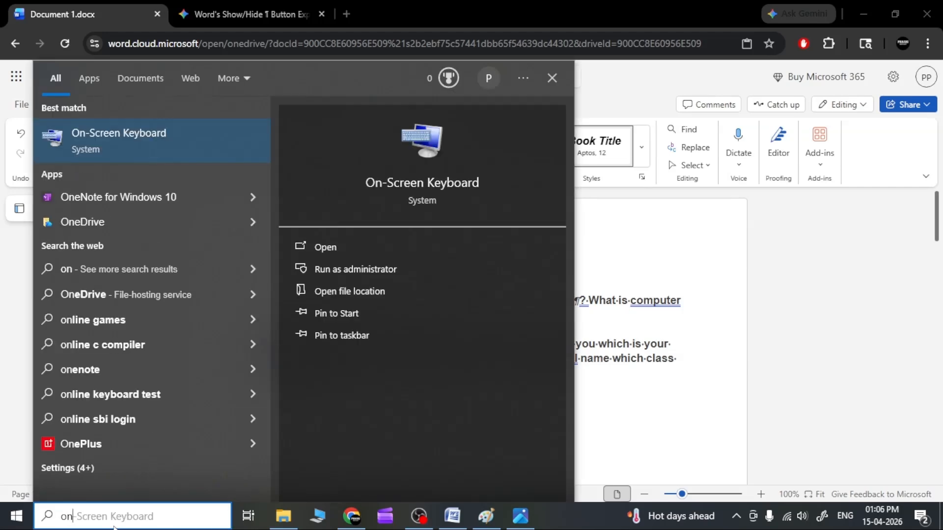
{"action": "left_click", "coordinate": [342, 252]}
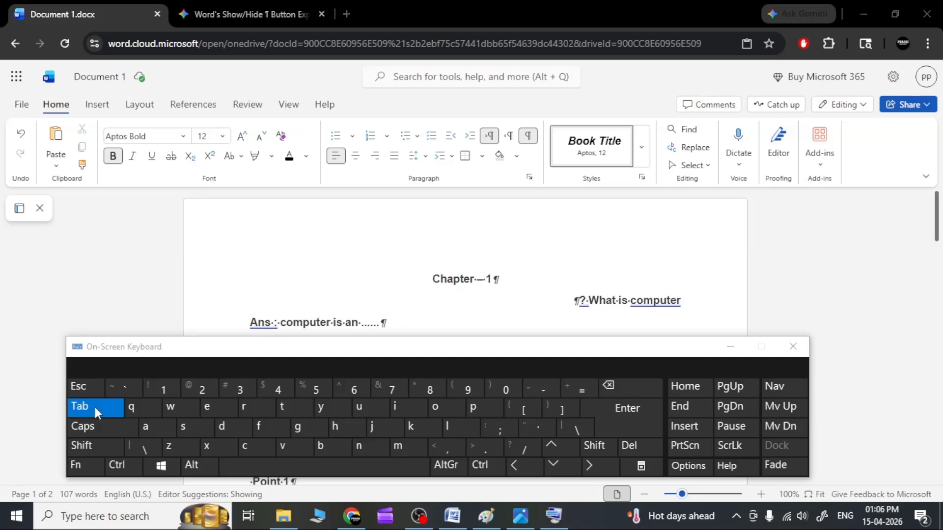
{"action": "left_click_drag", "start_coordinate": [680, 348], "coordinate": [690, 312]}
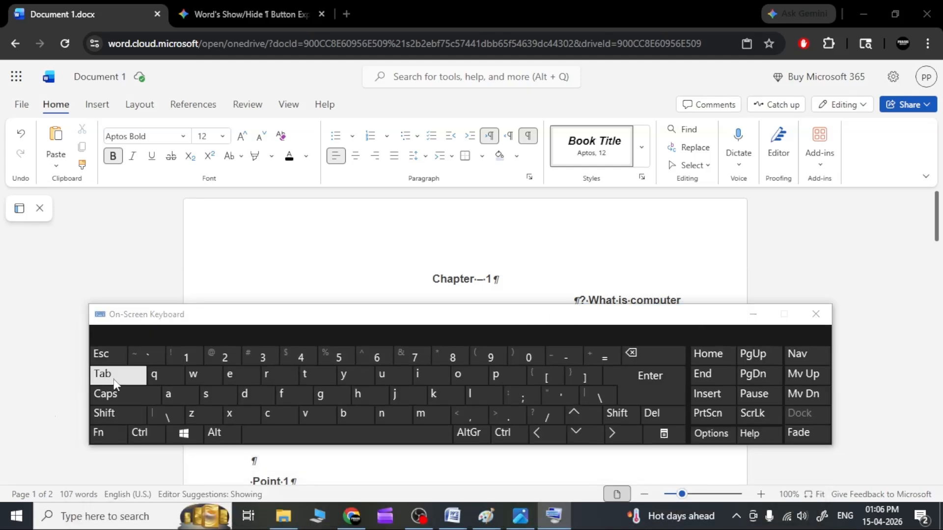
{"action": "left_click", "coordinate": [817, 313]}
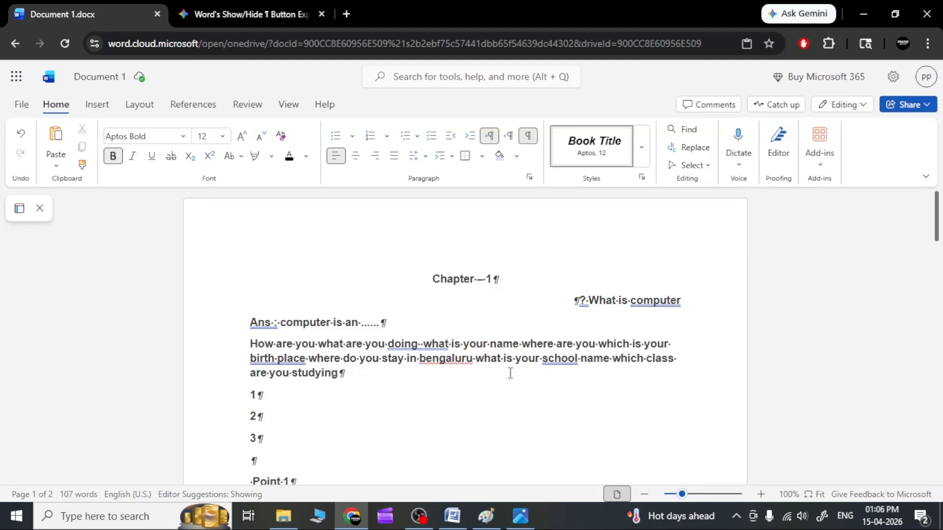
Insert a tab between "bengaluru" and "what" in the long paragraph, and hide the formatting marks
{"action": "key", "text": "Tab"}
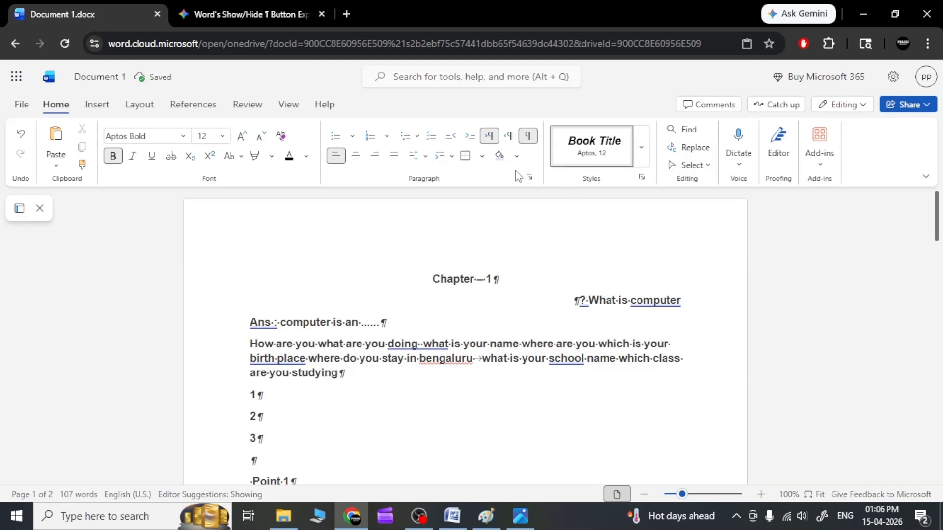
{"action": "left_click", "coordinate": [528, 136]}
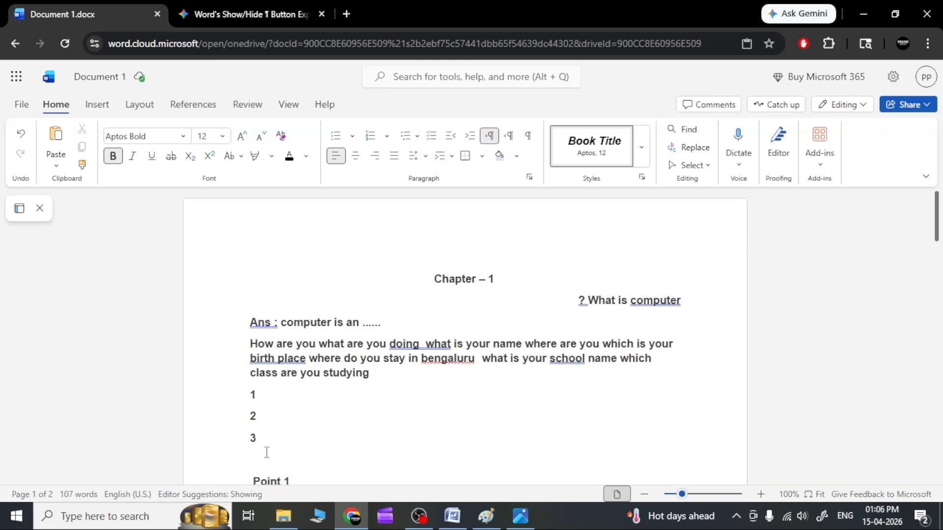
Add a new line below the "3" line reading "How are you how are you"
{"action": "key", "text": "Return"}
{"action": "scroll", "coordinate": [344, 427], "scroll_direction": "down", "scroll_amount": 3}
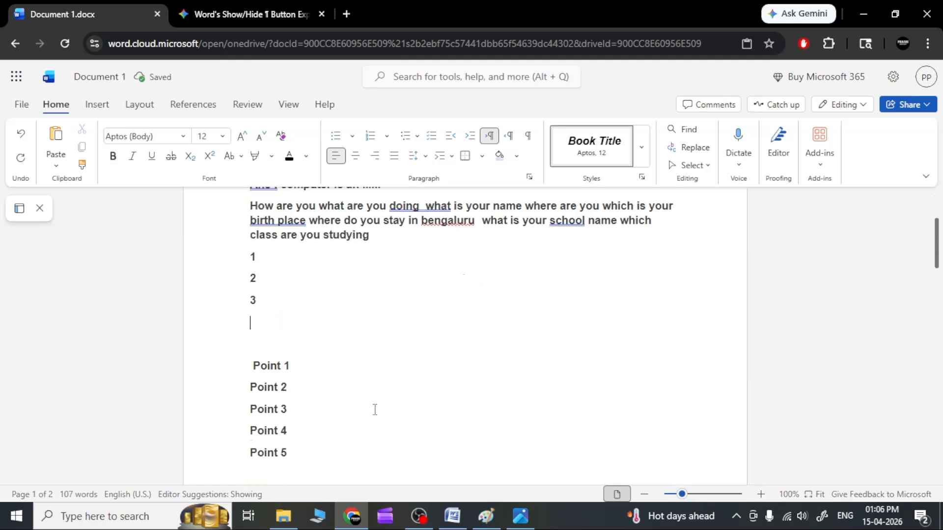
{"action": "type", "text": "How are you"}
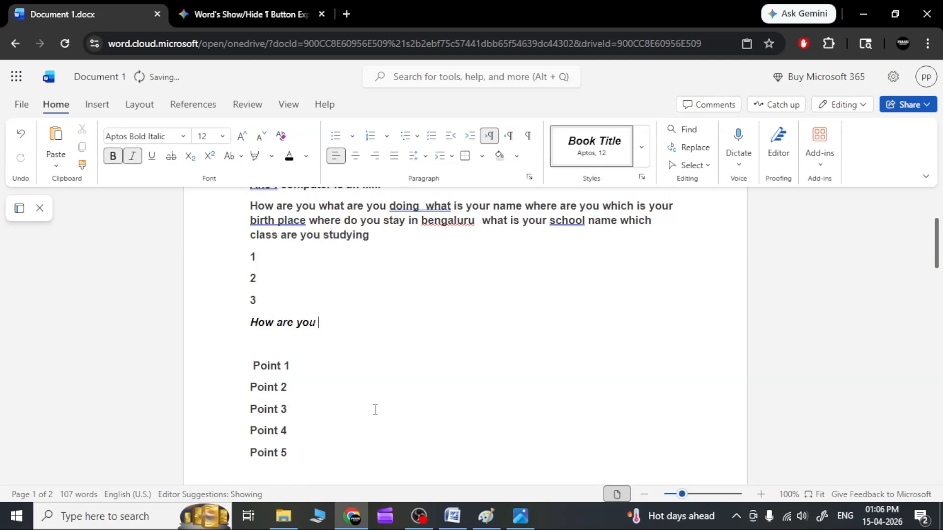
{"action": "type", "text": " how are you"}
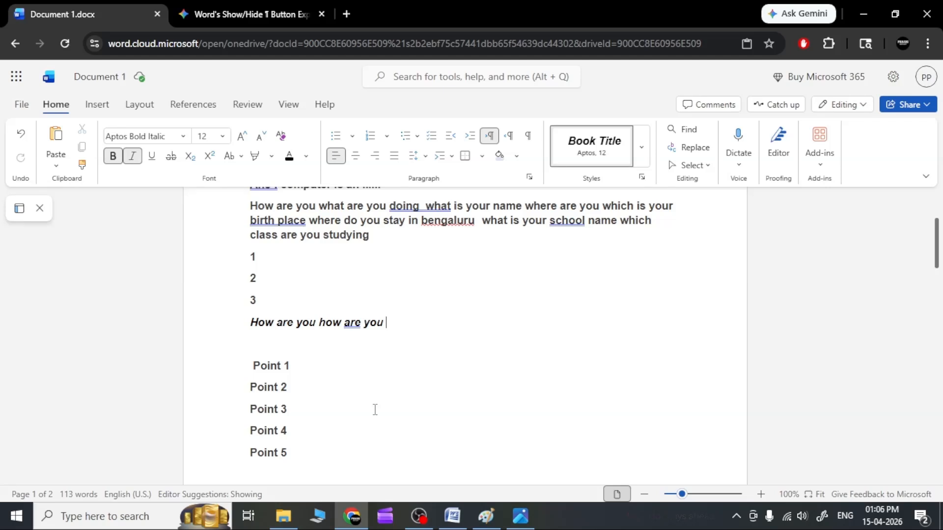
Extend the new line with three more "how are you" phrases, separated by one tab, one tab and two tabs
{"action": "key", "text": "Tab"}
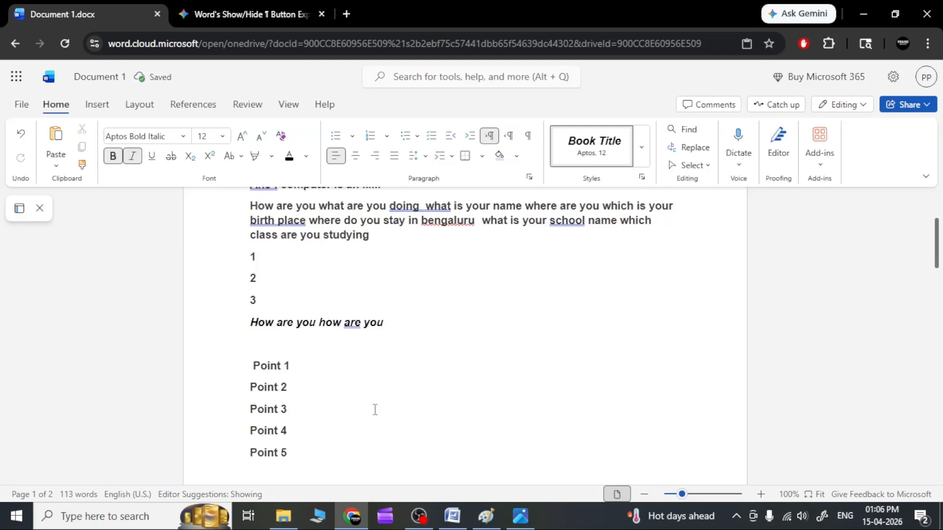
{"action": "type", "text": "how are you"}
{"action": "key", "text": "Tab"}
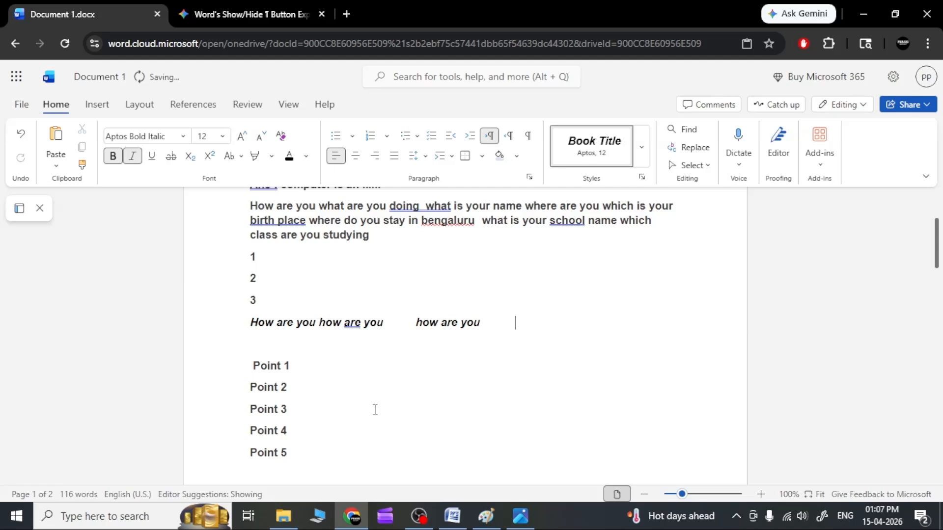
{"action": "type", "text": "how are you"}
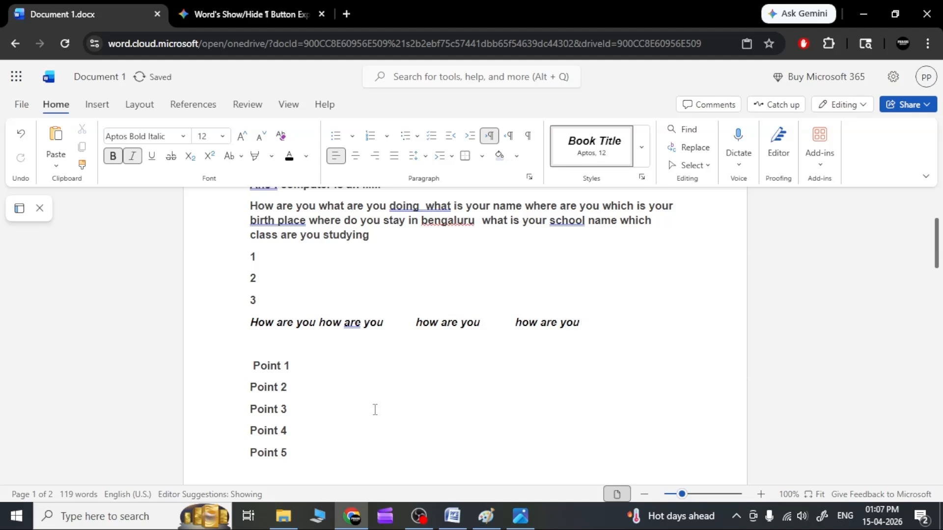
{"action": "key", "text": "Tab"}
{"action": "key", "text": "Tab"}
{"action": "type", "text": "how are yo"}
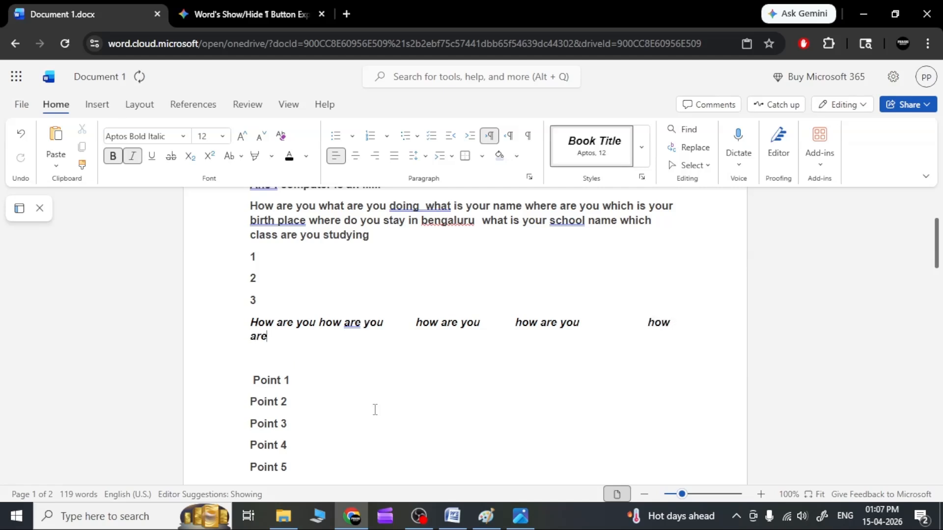
{"action": "type", "text": "u"}
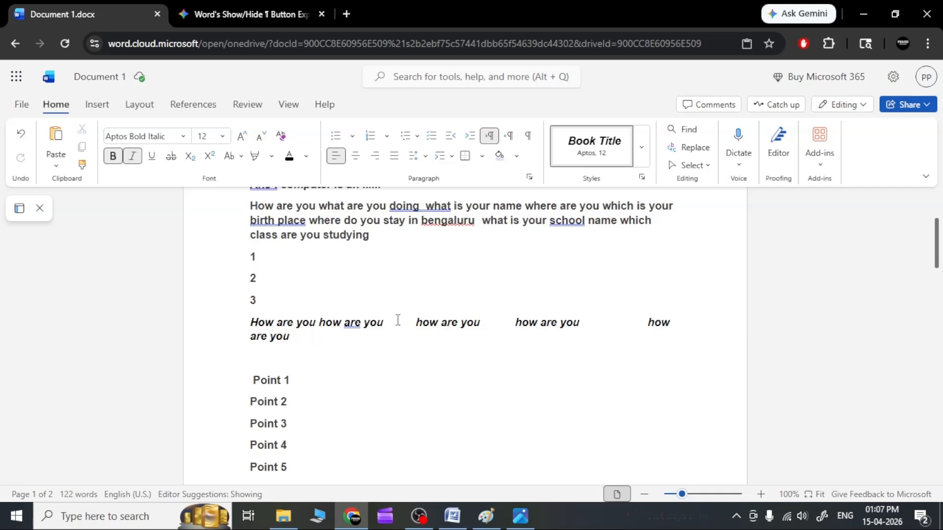
Set the text from the Chapter – 1 heading through the long paragraph to right-to-left, and show the formatting marks
{"action": "left_click_drag", "start_coordinate": [372, 236], "coordinate": [445, 184]}
{"action": "left_click", "coordinate": [508, 135]}
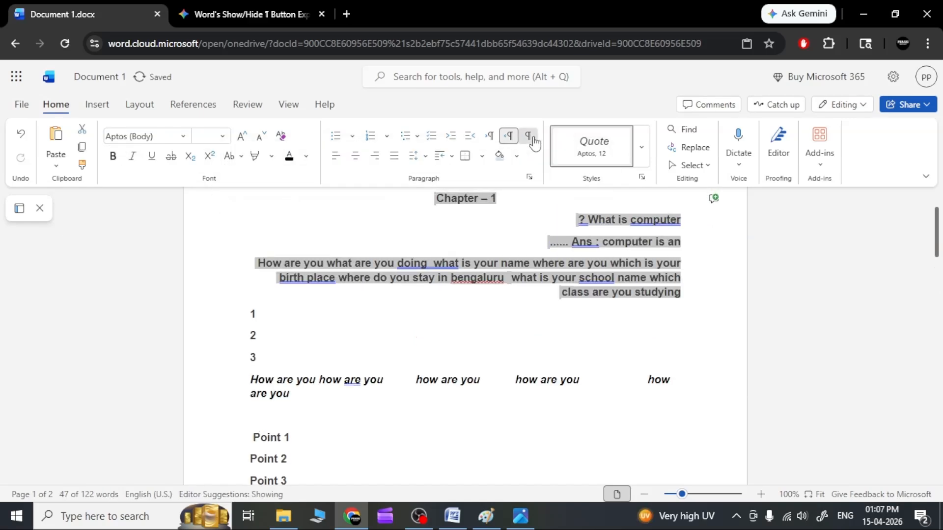
Compare the tab symbol's meaning in 789.png with the tab arrows in the Word document
{"action": "left_click", "coordinate": [520, 516]}
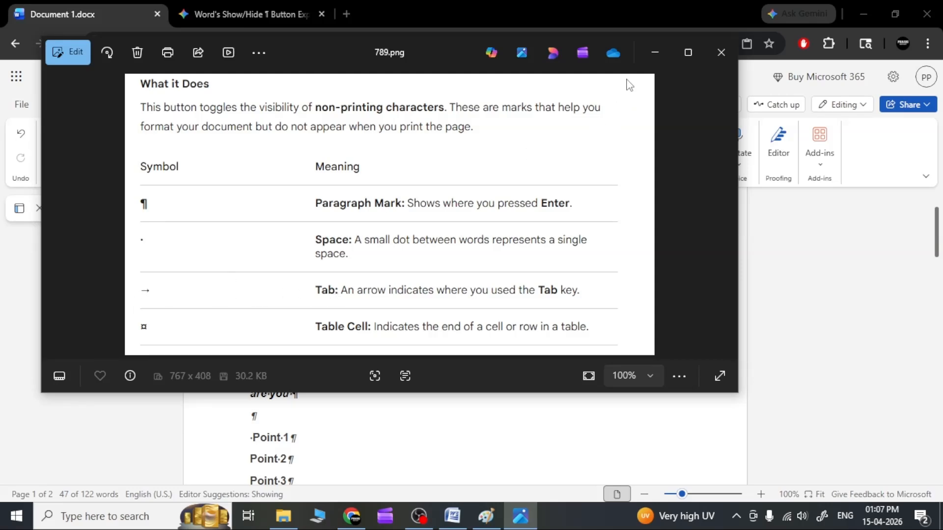
{"action": "left_click", "coordinate": [656, 53]}
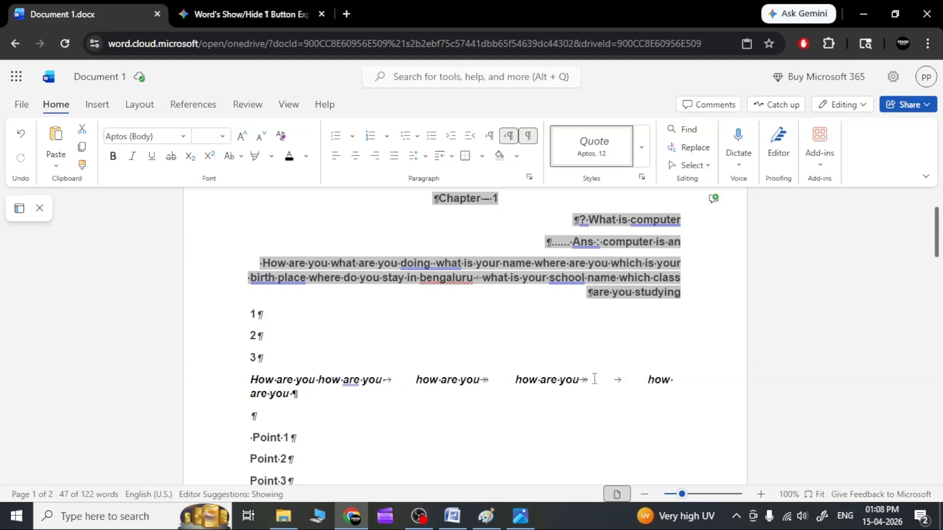
{"action": "left_click", "coordinate": [520, 515]}
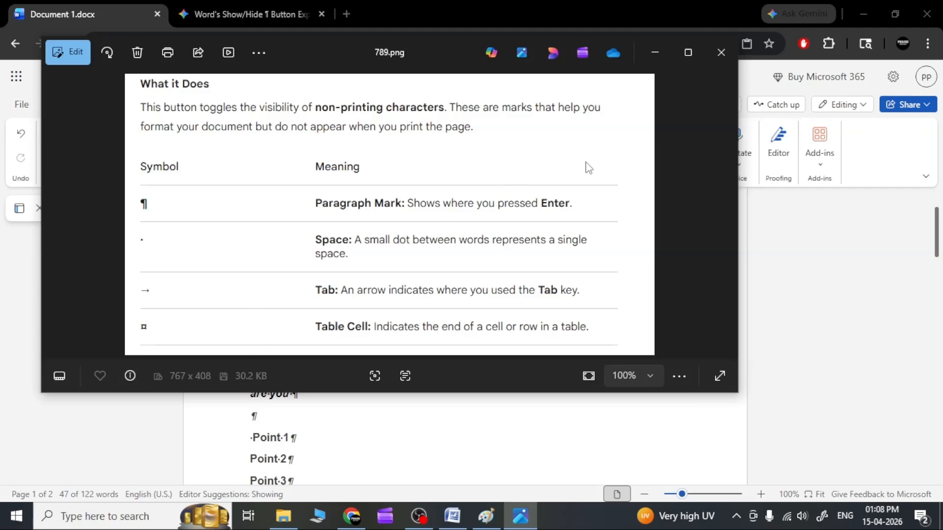
{"action": "left_click", "coordinate": [654, 53]}
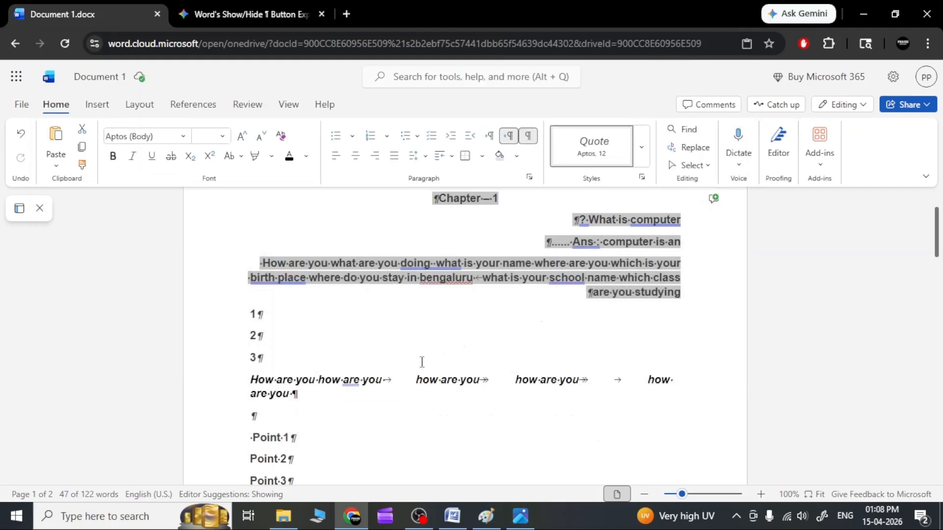
Deselect the text, look over the marks in the rest of the document, and hide the formatting marks
{"action": "left_click", "coordinate": [504, 326]}
{"action": "scroll", "coordinate": [485, 363], "scroll_direction": "down", "scroll_amount": 5}
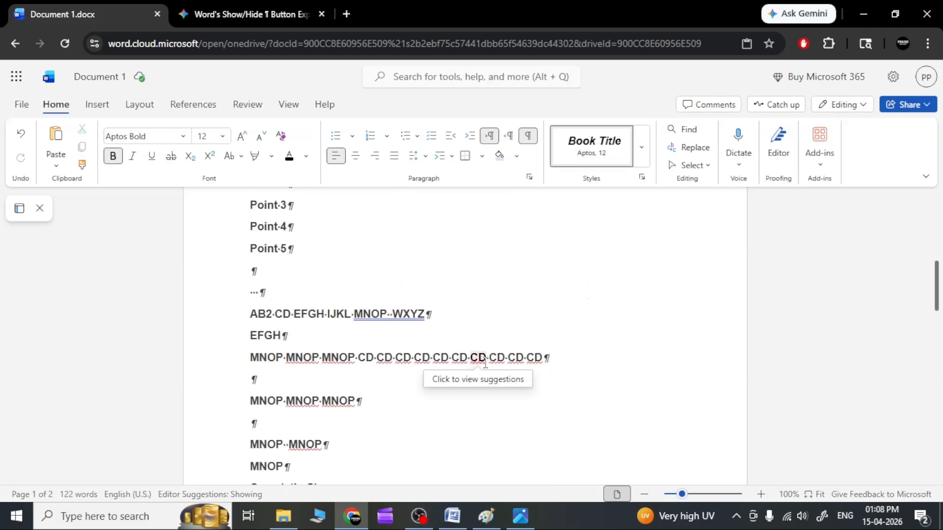
{"action": "scroll", "coordinate": [485, 362], "scroll_direction": "up", "scroll_amount": 7}
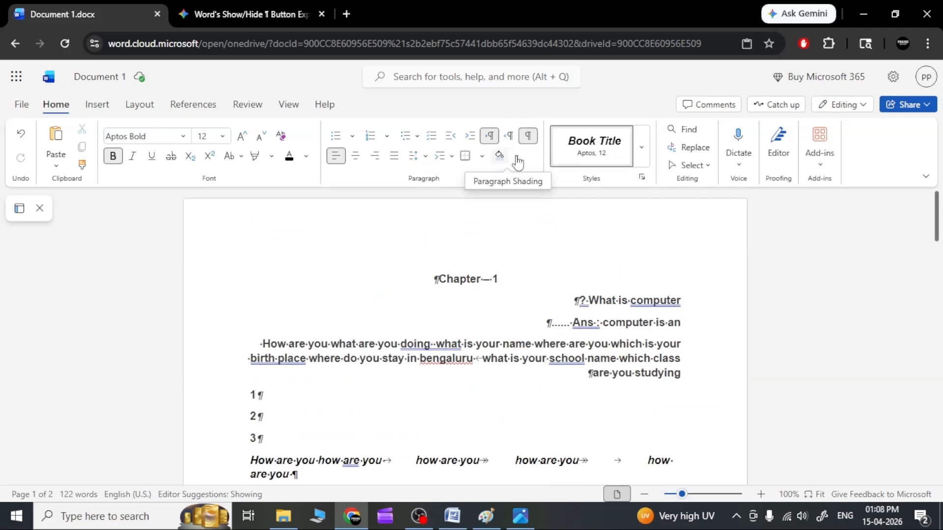
{"action": "left_click", "coordinate": [528, 136]}
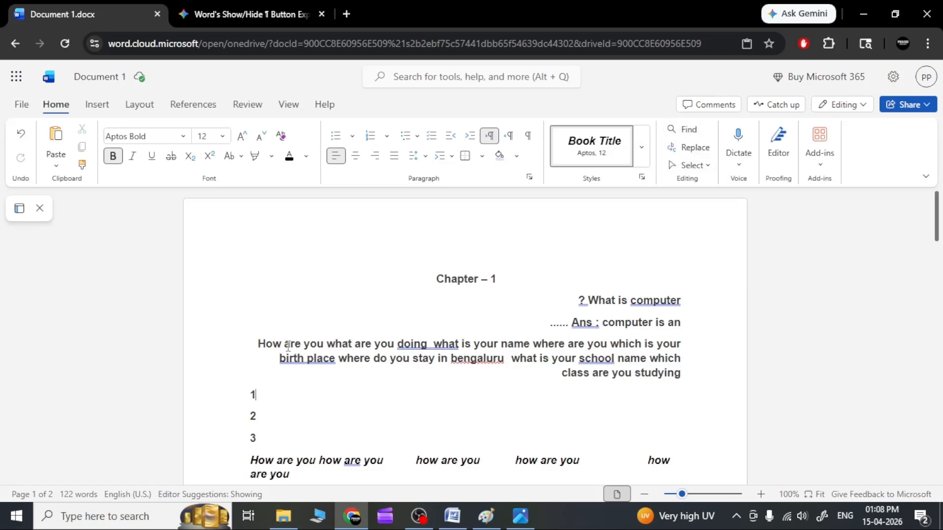
Search the document for "computer" and step forward and back through the matches
{"action": "left_click", "coordinate": [688, 130]}
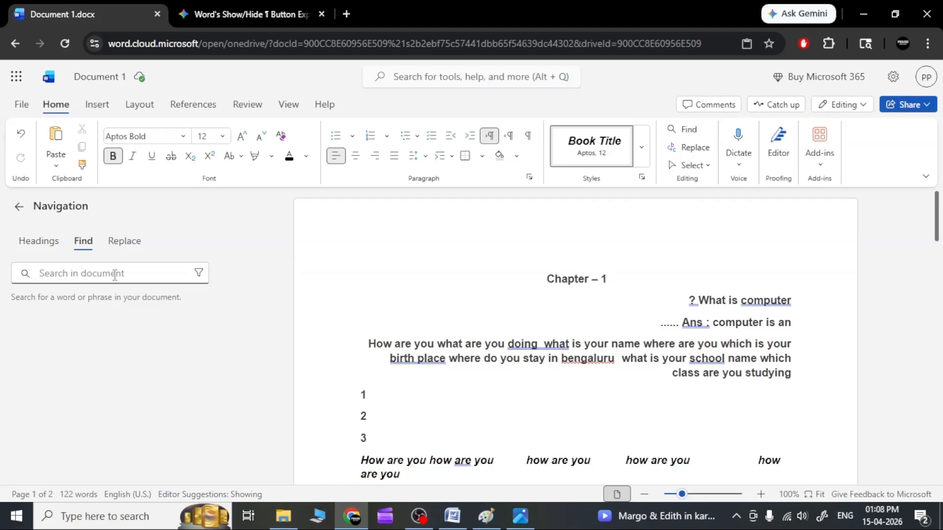
{"action": "type", "text": "computer"}
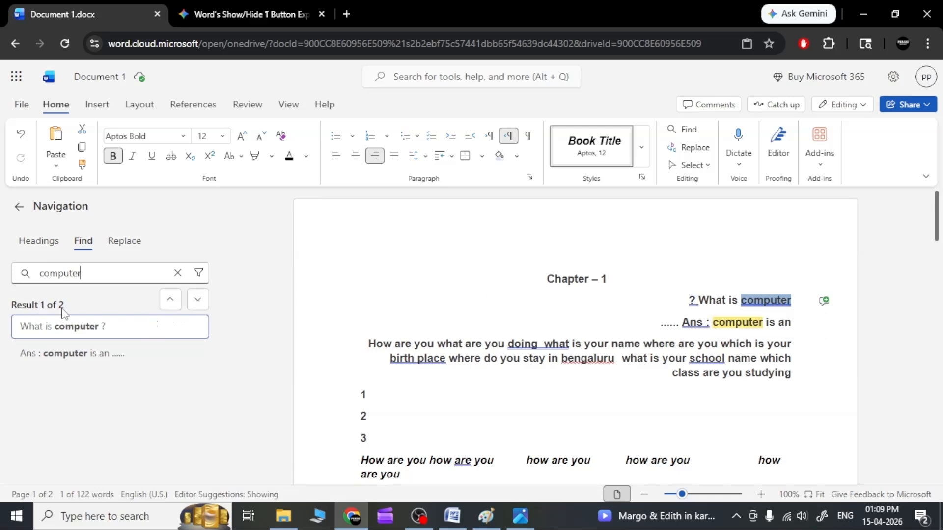
{"action": "left_click", "coordinate": [198, 301]}
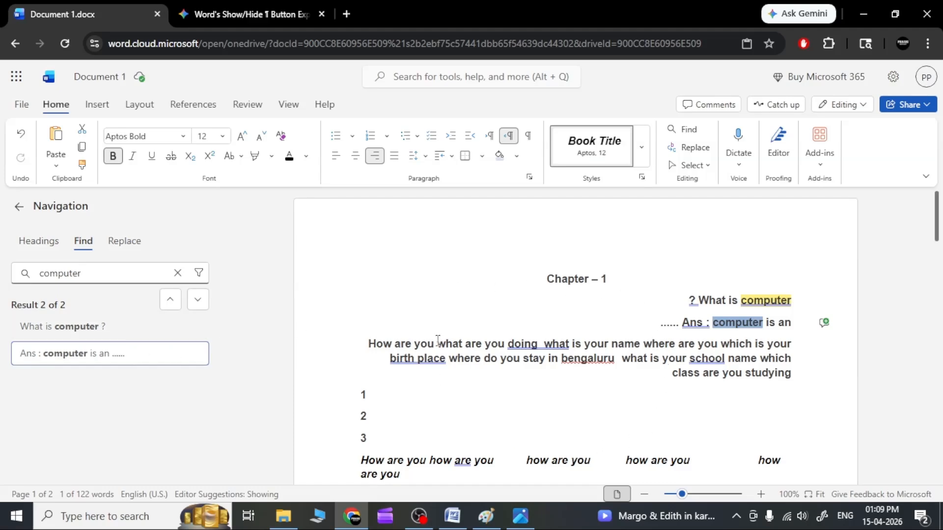
{"action": "left_click", "coordinate": [172, 307]}
{"action": "left_click", "coordinate": [199, 305]}
Search the document for "are" and step through the matches to the eighth one
{"action": "left_click_drag", "start_coordinate": [98, 279], "coordinate": [11, 275]}
{"action": "type", "text": "are"}
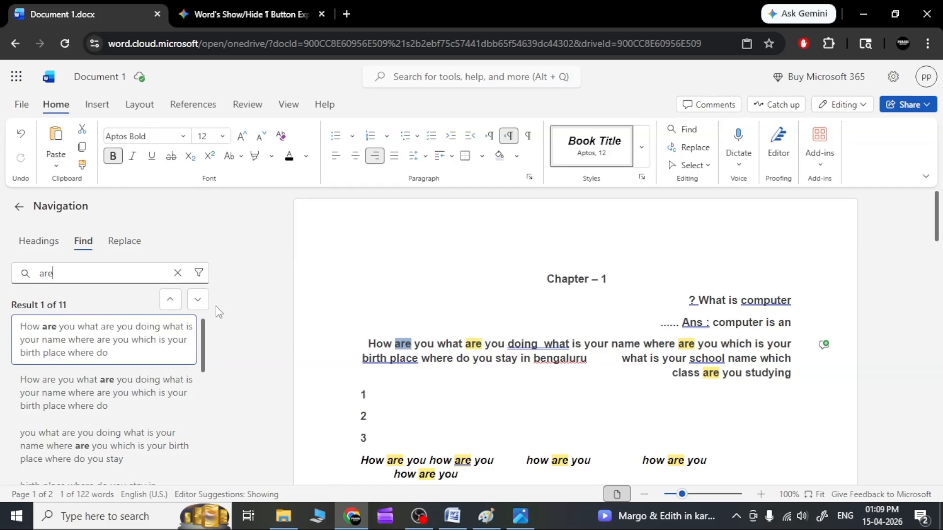
{"action": "left_click", "coordinate": [198, 299]}
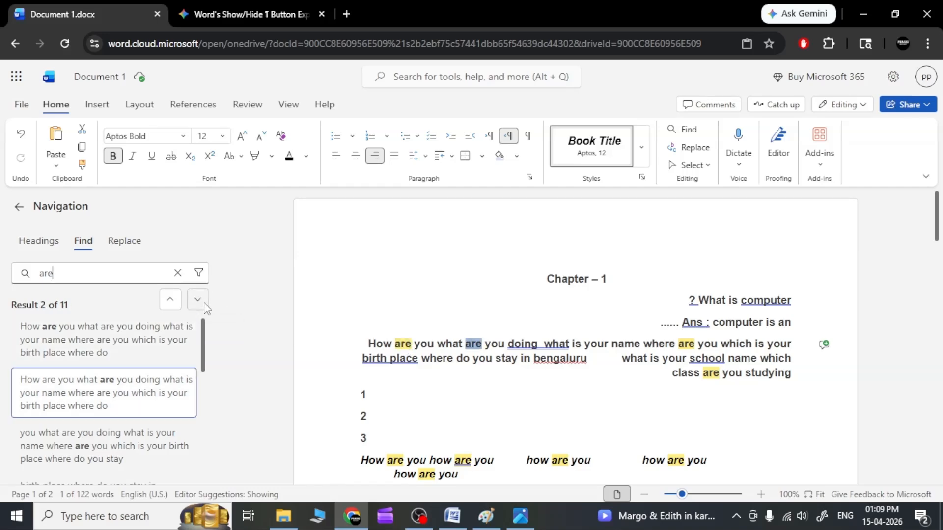
{"action": "left_click", "coordinate": [198, 299]}
{"action": "left_click", "coordinate": [204, 306]}
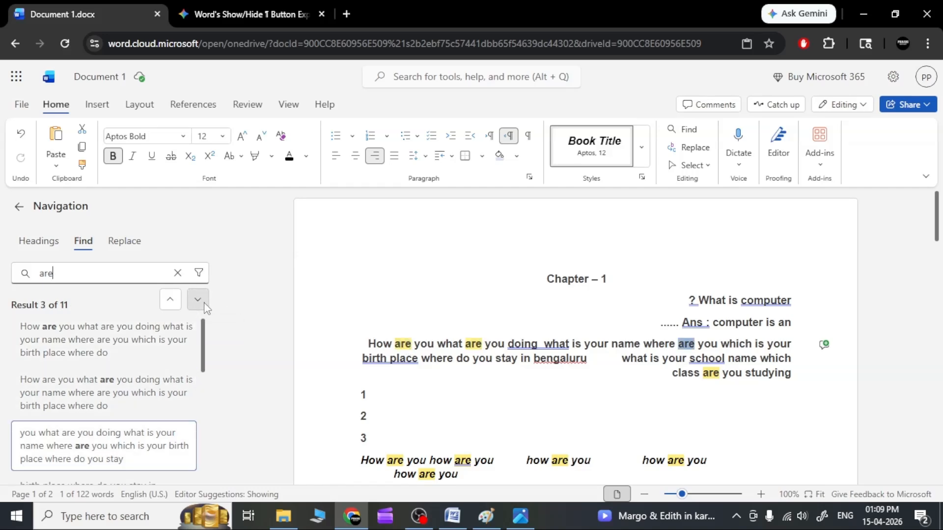
{"action": "left_click", "coordinate": [205, 306]}
{"action": "left_click", "coordinate": [205, 305]}
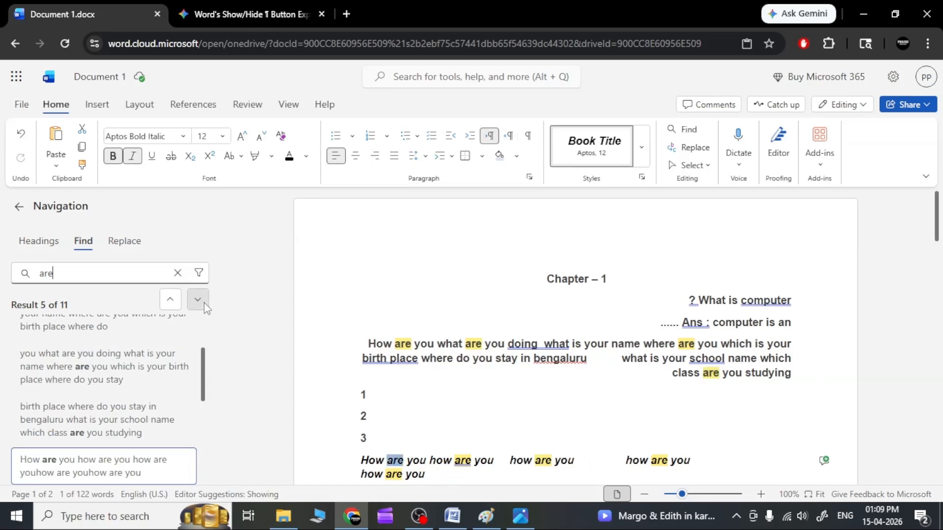
{"action": "left_click", "coordinate": [205, 306]}
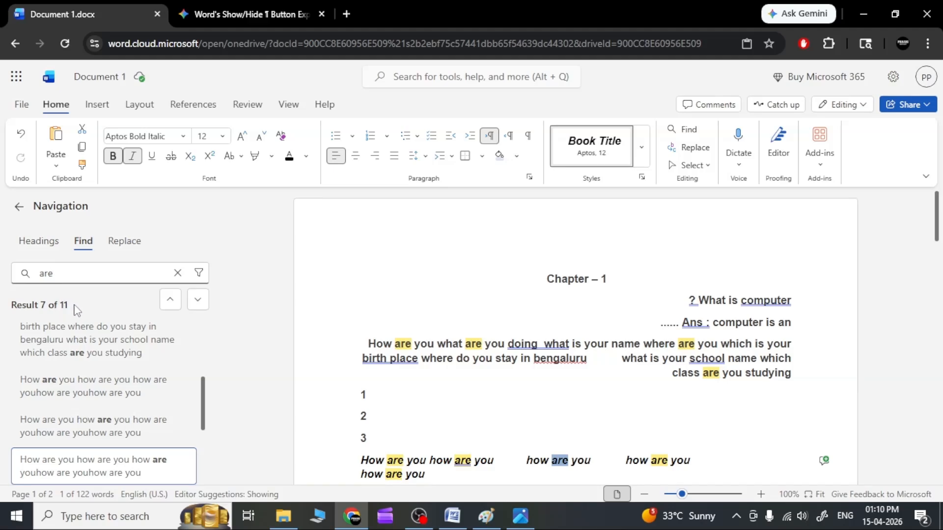
{"action": "left_click", "coordinate": [205, 306]}
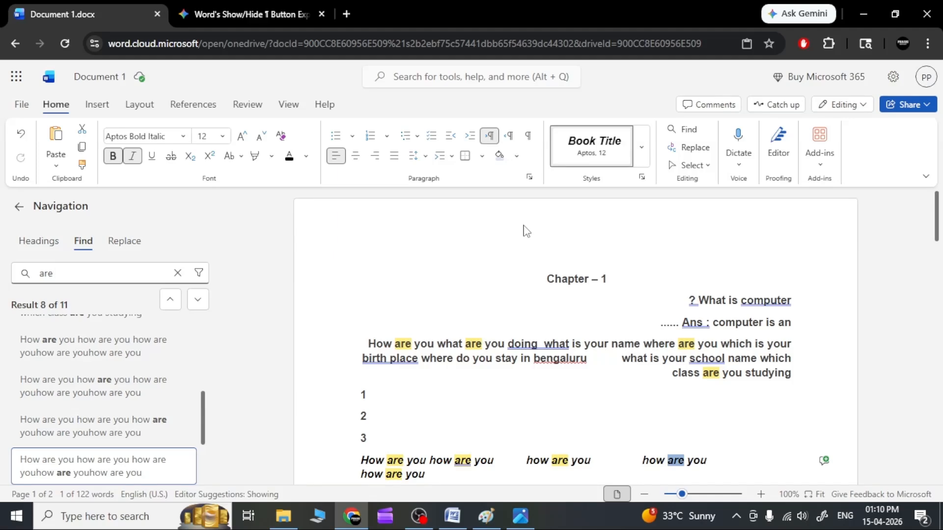
Find "you" with Replace and replace its first two occurrences in the long paragraph with "me", one at a time
{"action": "left_click", "coordinate": [695, 149]}
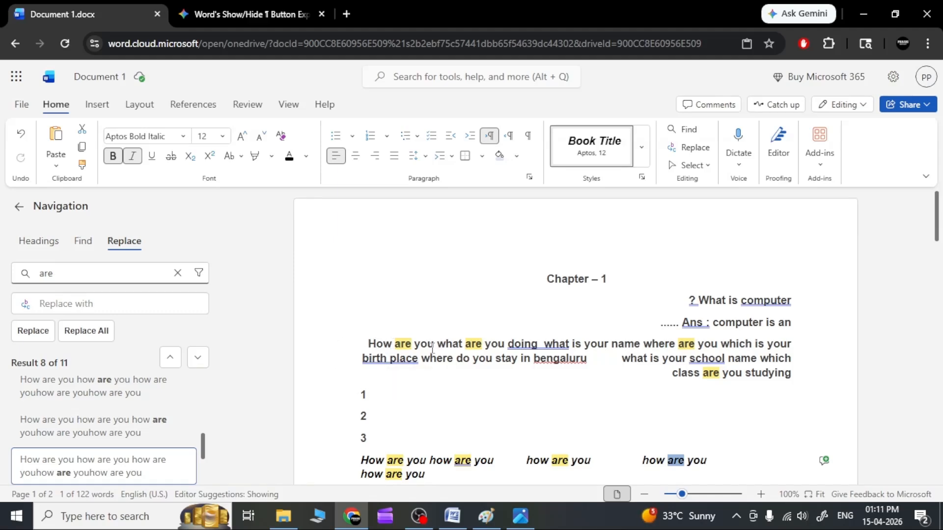
{"action": "left_click", "coordinate": [416, 355]}
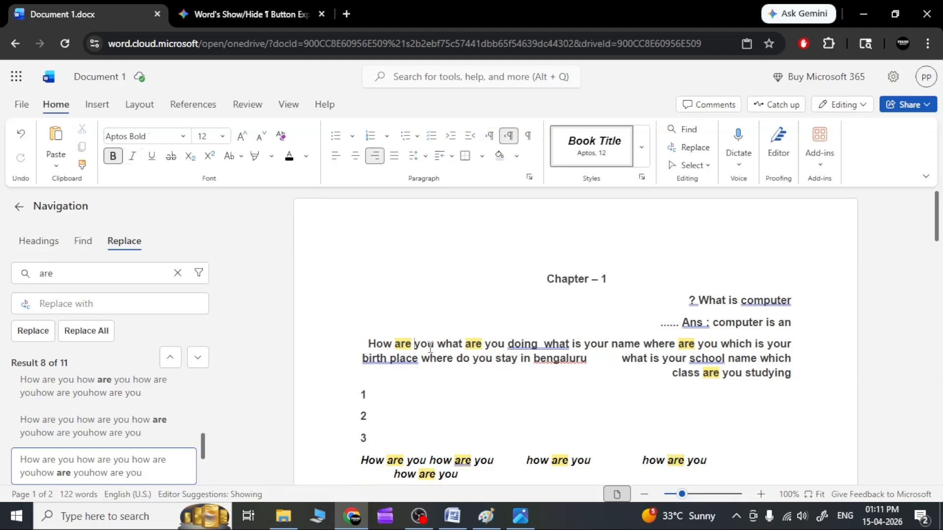
{"action": "left_click_drag", "start_coordinate": [59, 273], "coordinate": [23, 274]}
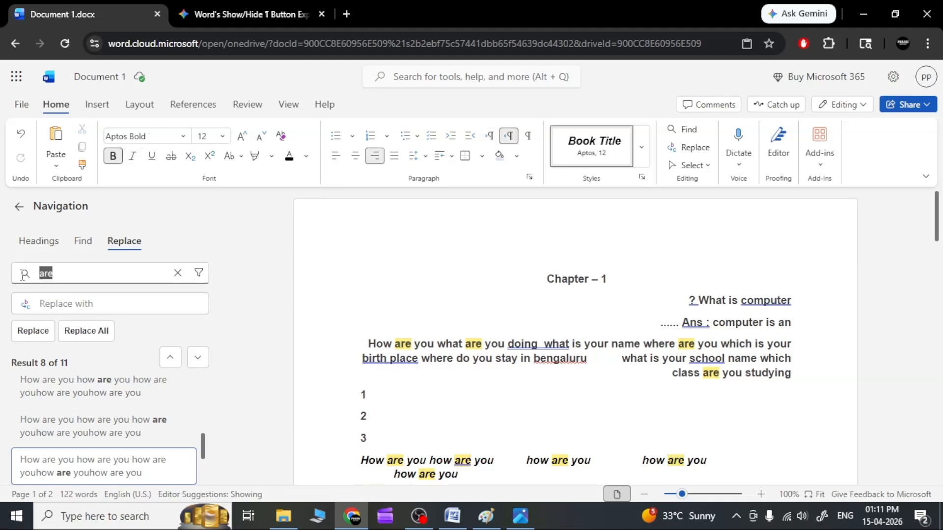
{"action": "type", "text": "you"}
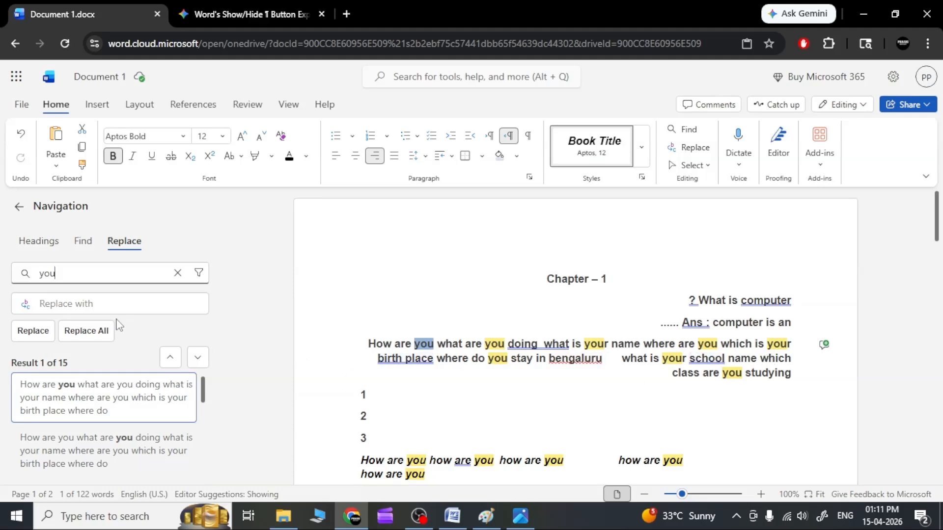
{"action": "left_click", "coordinate": [98, 308]}
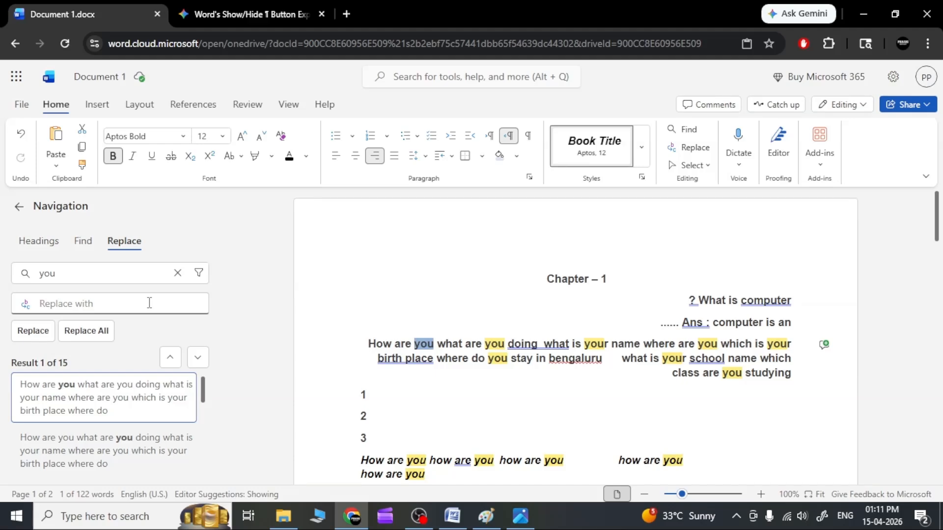
{"action": "type", "text": "me"}
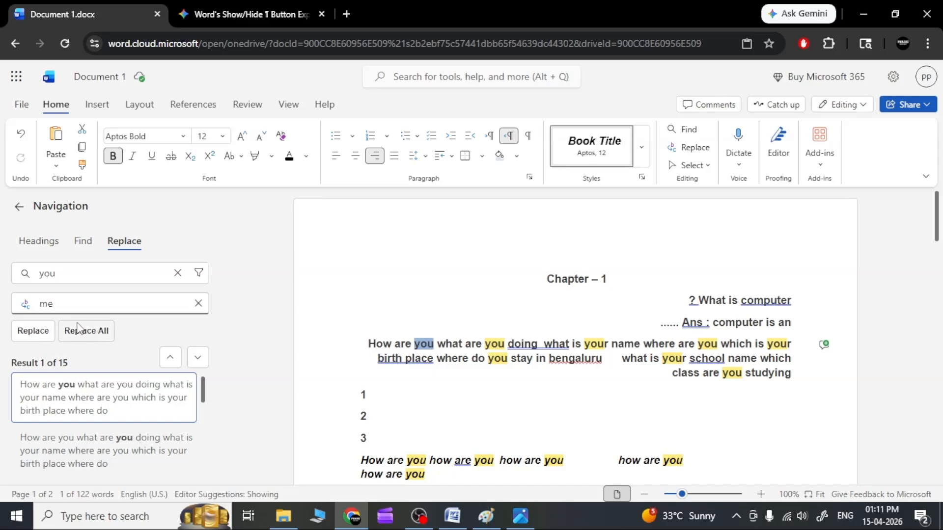
{"action": "left_click", "coordinate": [34, 331]}
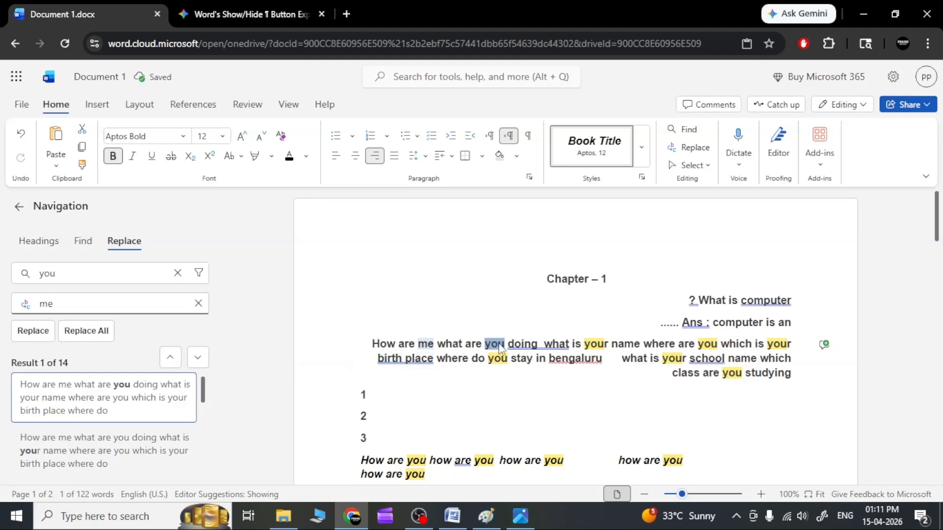
{"action": "left_click", "coordinate": [47, 335]}
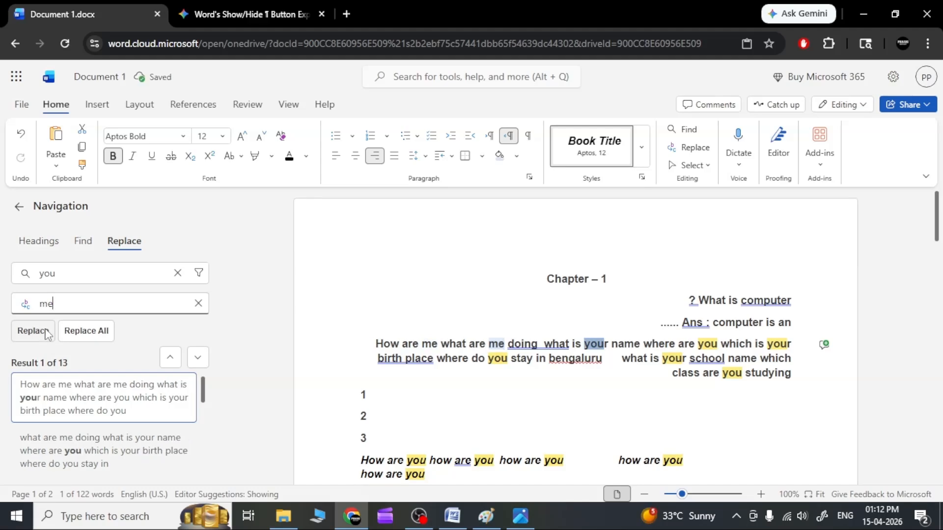
Replace all remaining occurrences of "you" with "me", trying out undoing and redoing the replacement
{"action": "left_click", "coordinate": [85, 328]}
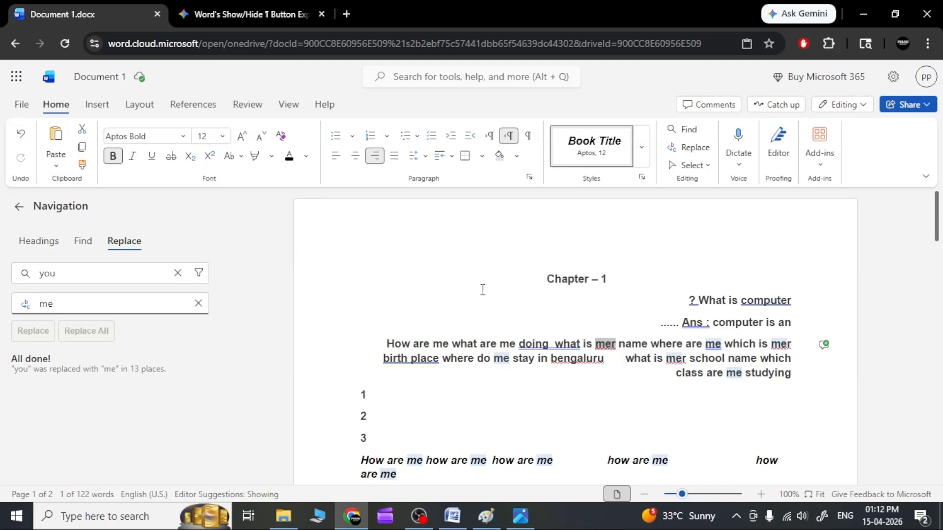
{"action": "left_click", "coordinate": [19, 137]}
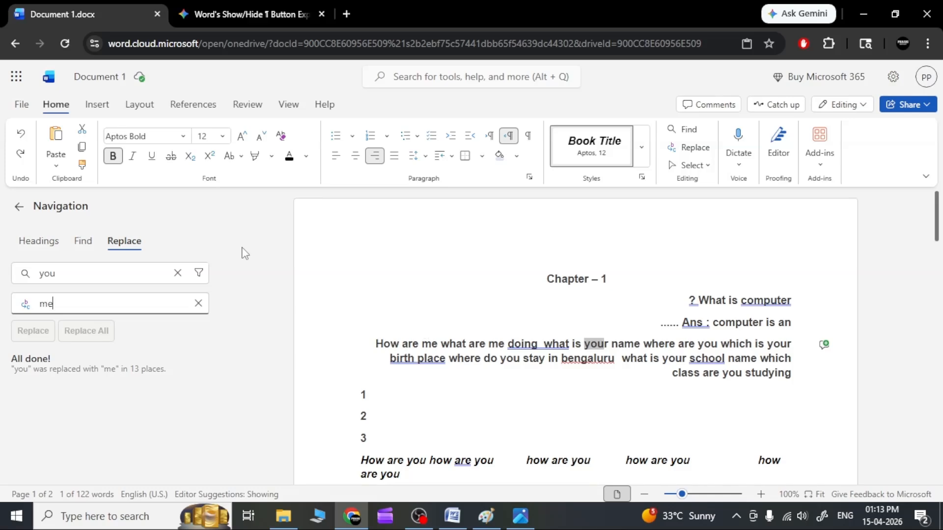
{"action": "left_click", "coordinate": [675, 344]}
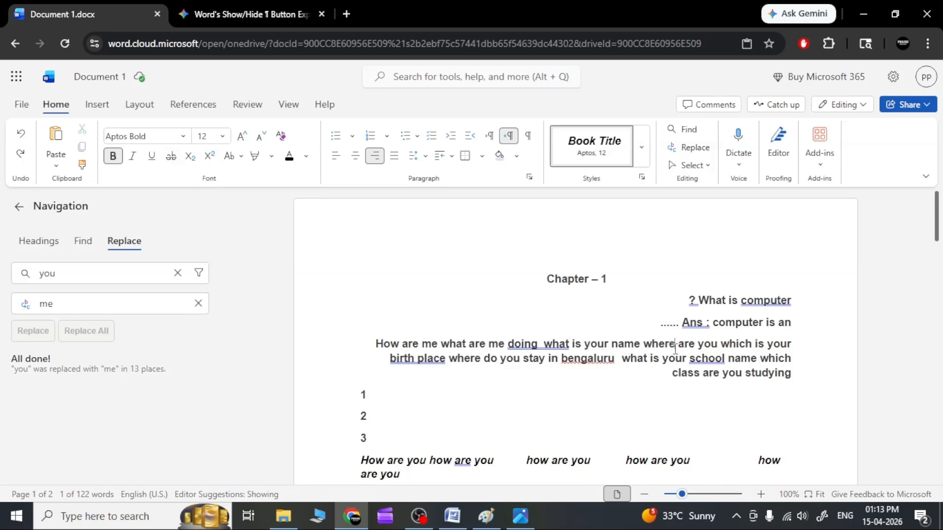
{"action": "left_click", "coordinate": [422, 394]}
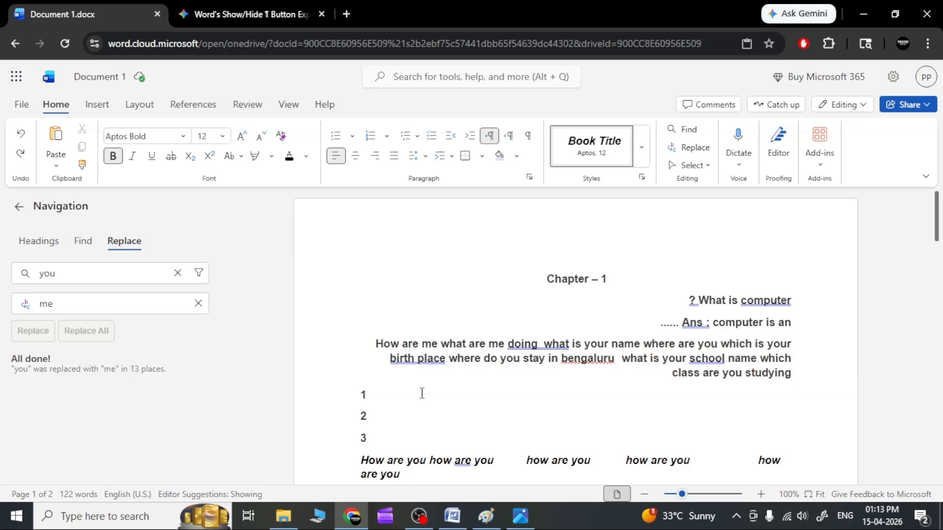
{"action": "left_click", "coordinate": [21, 141]}
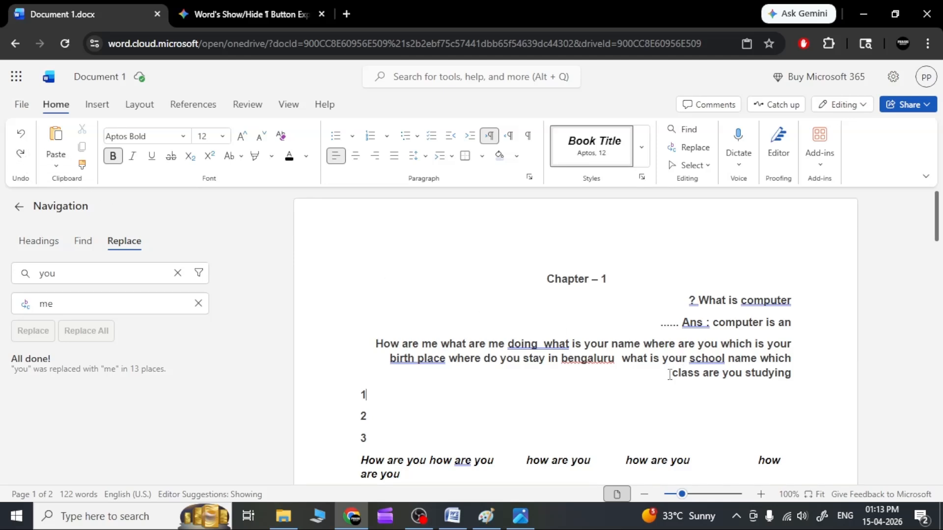
{"action": "left_click", "coordinate": [21, 155]}
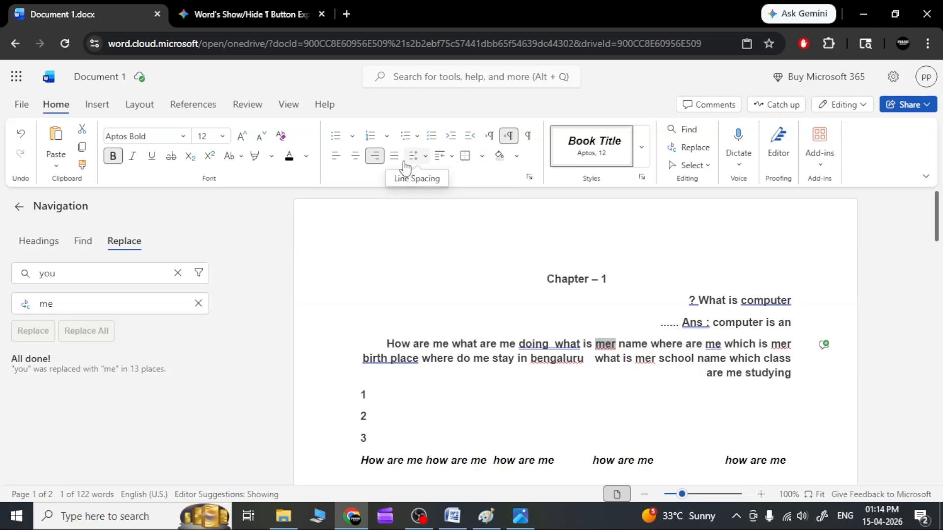
{"action": "left_click", "coordinate": [449, 161]}
{"action": "left_click", "coordinate": [452, 165]}
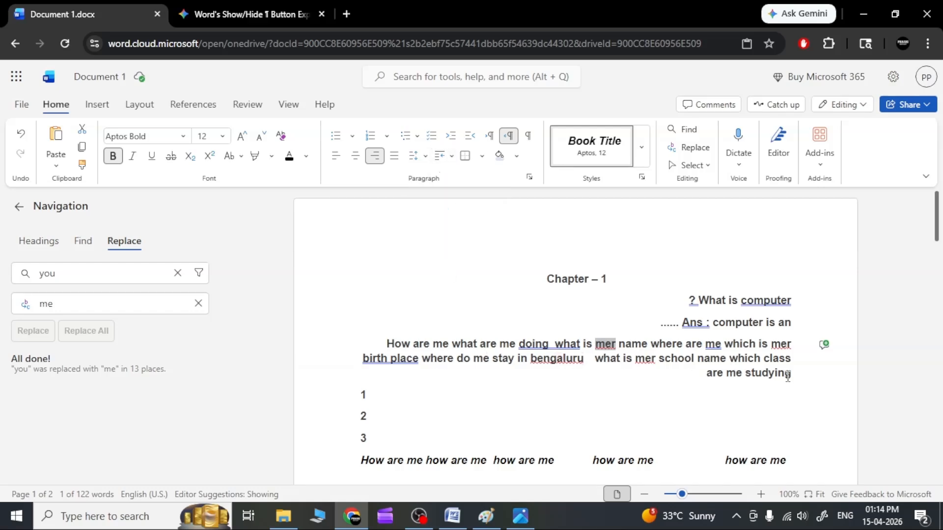
{"action": "left_click_drag", "start_coordinate": [789, 377], "coordinate": [566, 331]}
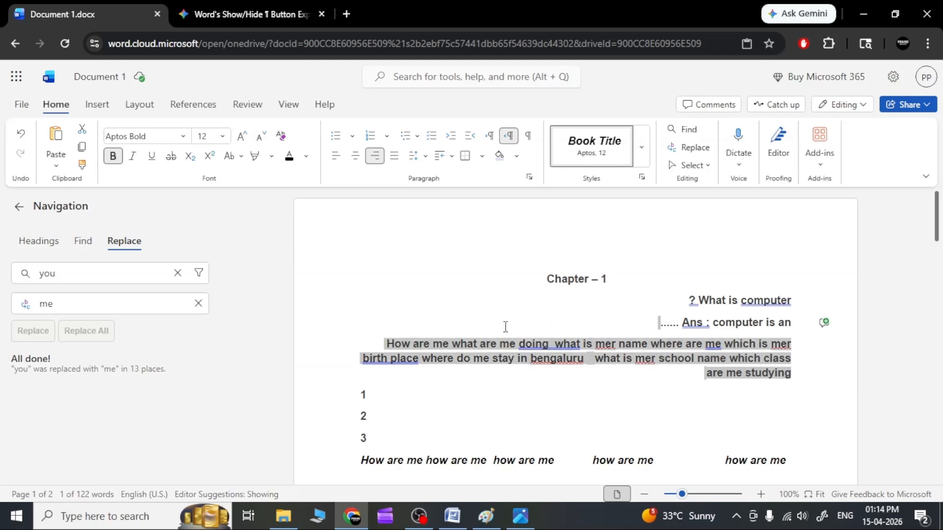
{"action": "left_click", "coordinate": [698, 322]}
{"action": "left_click", "coordinate": [693, 300]}
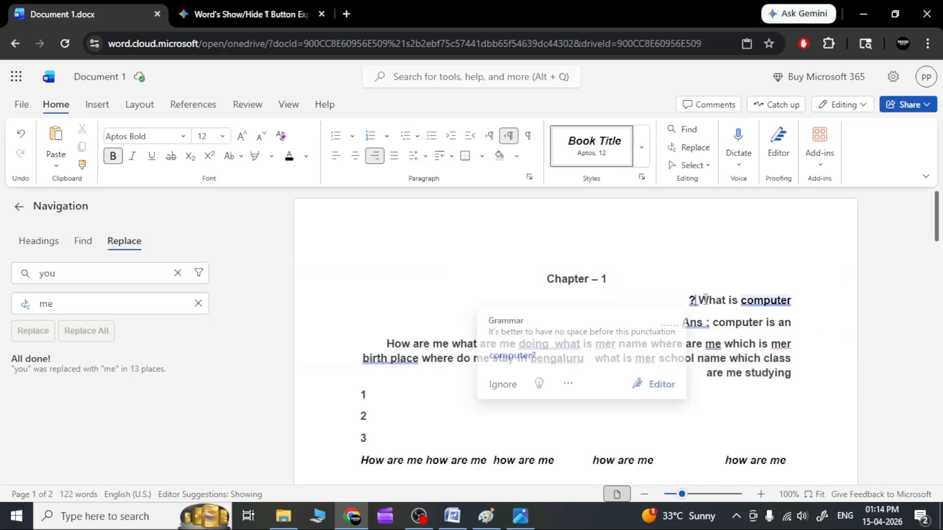
{"action": "left_click", "coordinate": [510, 140]}
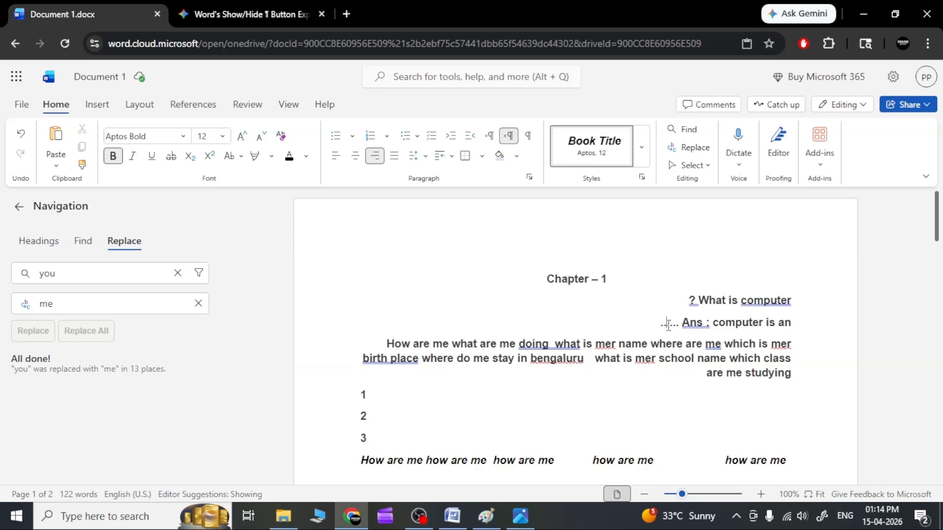
Set the text direction of the whole document to left-to-right
{"action": "key", "text": "ctrl+a"}
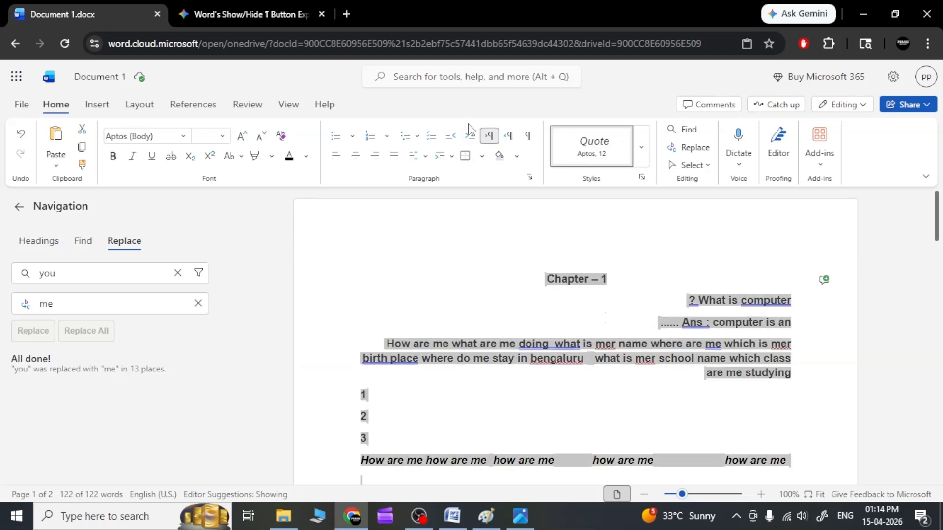
{"action": "left_click", "coordinate": [491, 140]}
{"action": "left_click", "coordinate": [509, 237]}
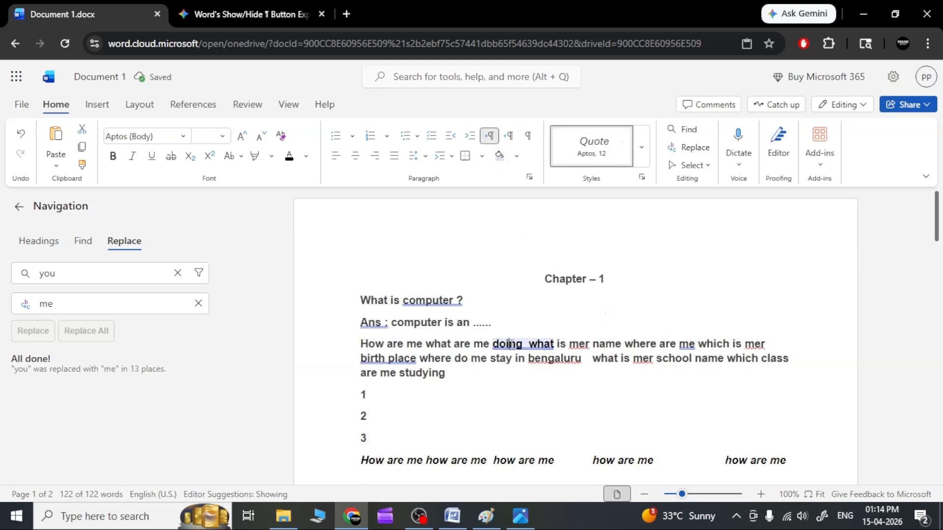
Switch the whole document to right-to-left text direction and back to left-to-right, and deselect the text
{"action": "key", "text": "ctrl+a"}
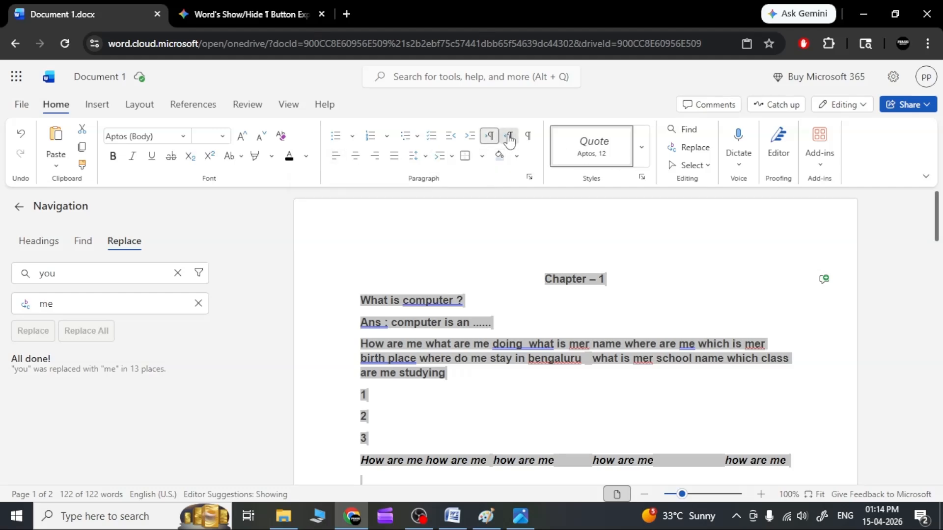
{"action": "left_click", "coordinate": [510, 136]}
{"action": "left_click", "coordinate": [491, 139]}
{"action": "left_click", "coordinate": [510, 298]}
{"action": "left_click", "coordinate": [518, 275]}
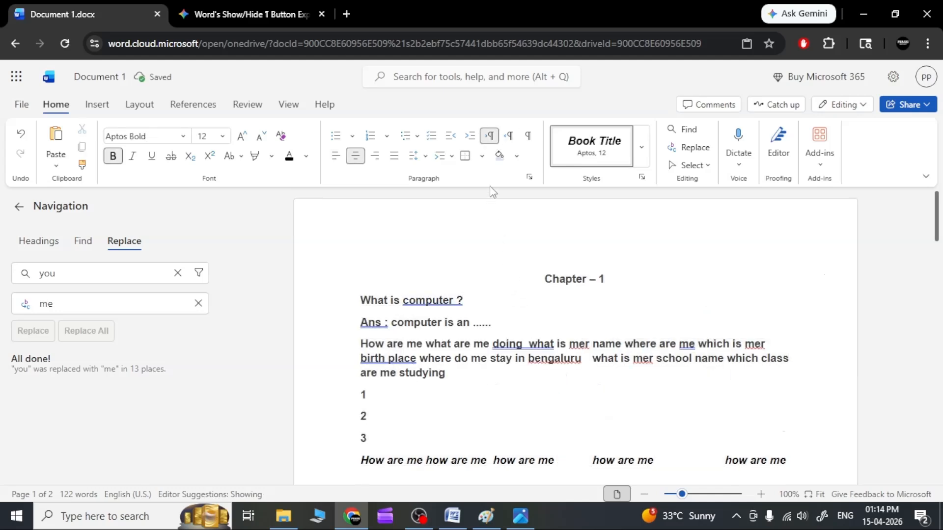
{"action": "left_click", "coordinate": [510, 310]}
Apply a First Line special indent to the long "How are me" paragraph and set it back to None
{"action": "left_click_drag", "start_coordinate": [449, 373], "coordinate": [360, 344]}
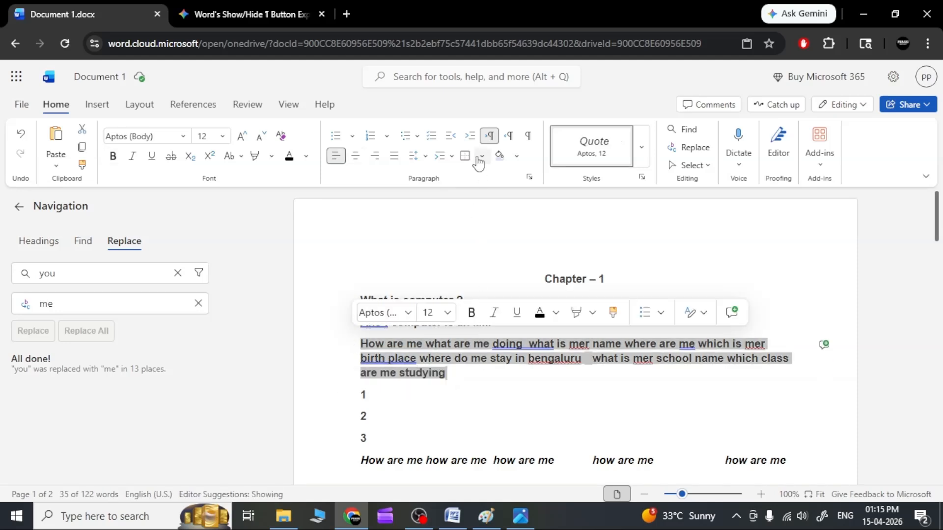
{"action": "left_click", "coordinate": [453, 157]}
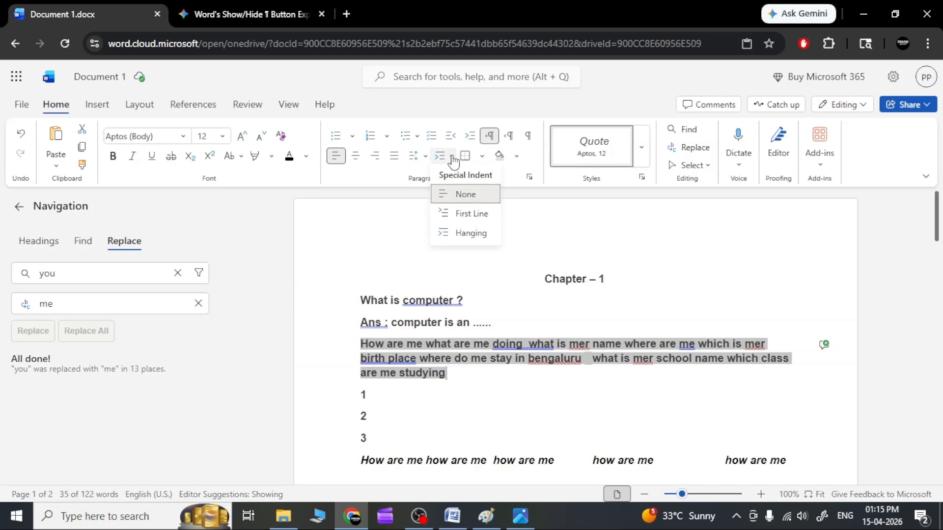
{"action": "left_click", "coordinate": [480, 216]}
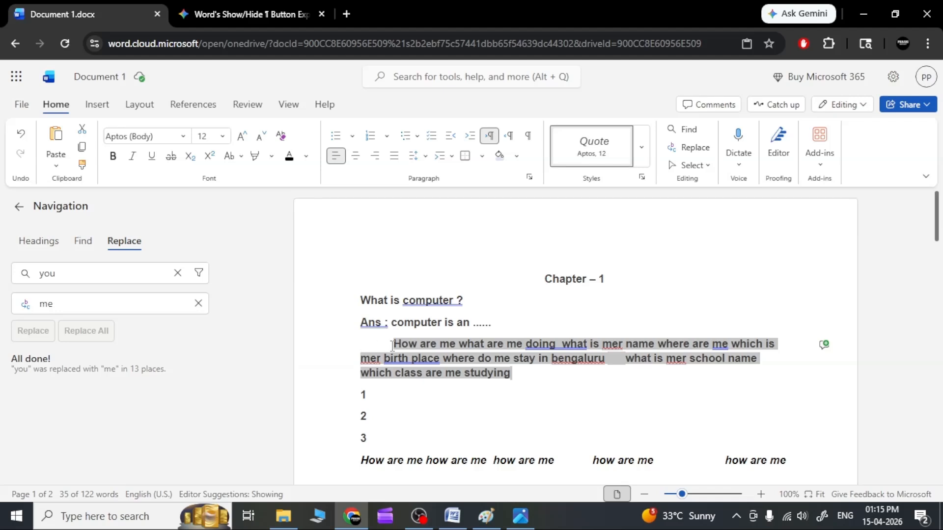
{"action": "left_click", "coordinate": [451, 157]}
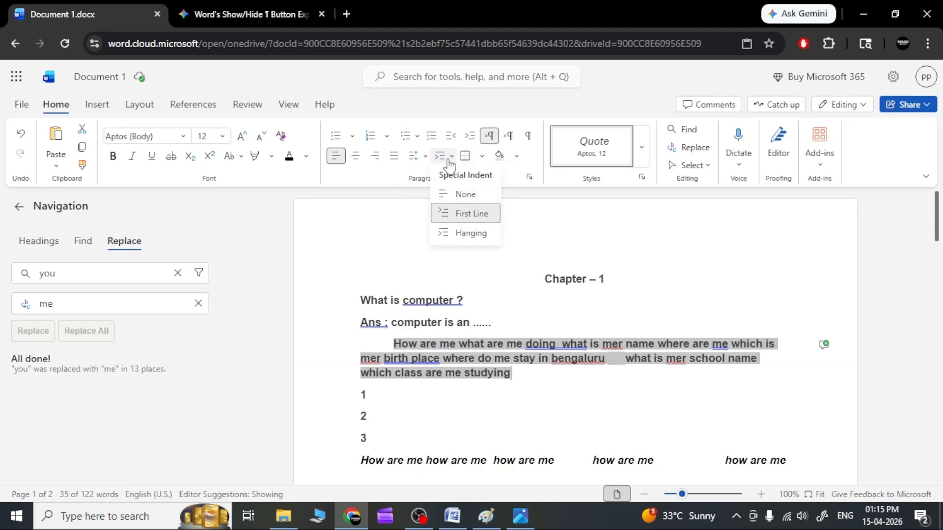
{"action": "left_click", "coordinate": [457, 195]}
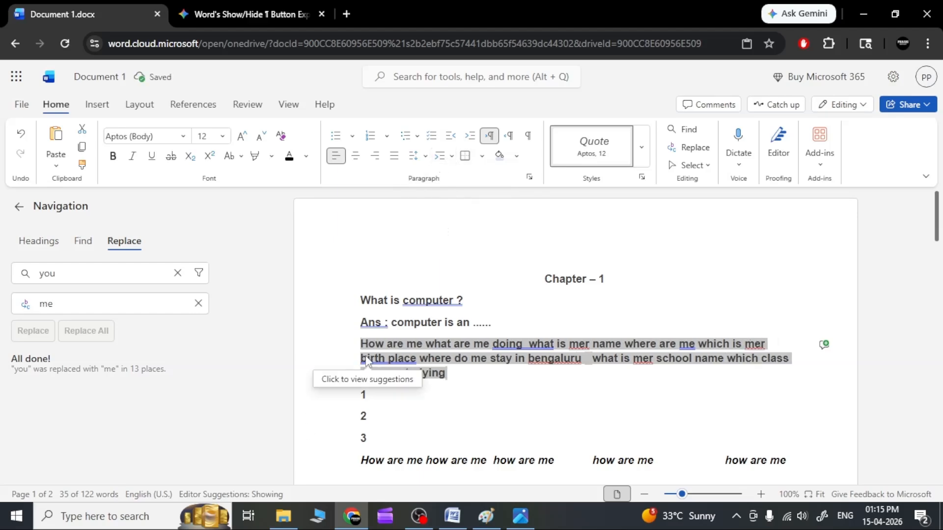
Give the long paragraph a First Line and then a Hanging special indent, and reset it to None
{"action": "left_click", "coordinate": [425, 156]}
{"action": "left_click", "coordinate": [449, 157]}
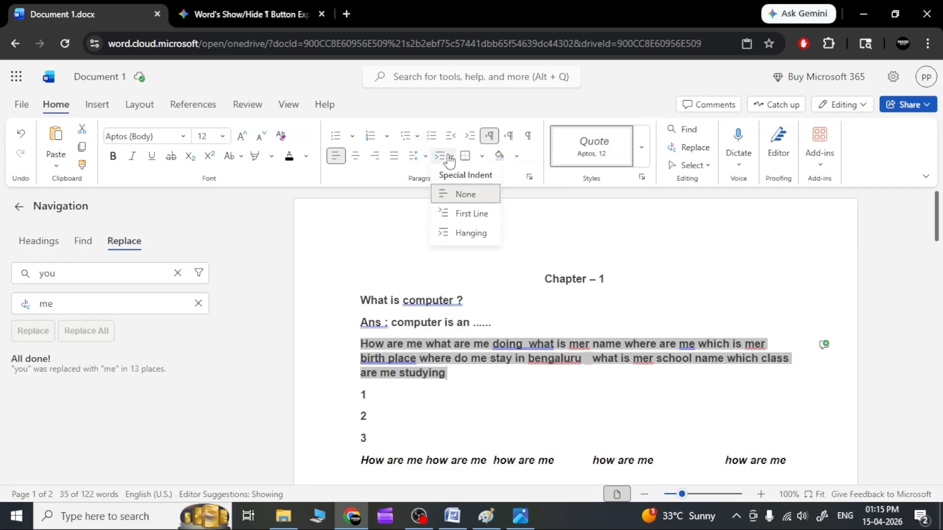
{"action": "left_click", "coordinate": [461, 211]}
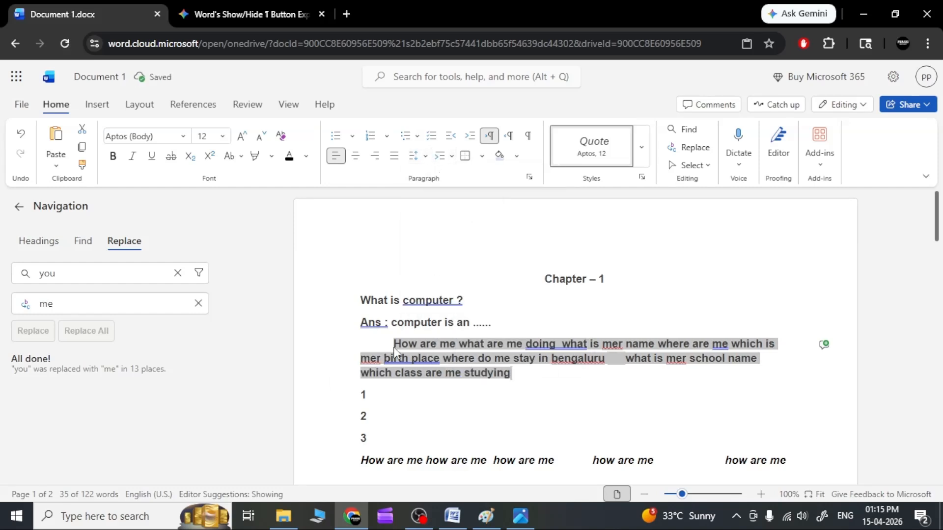
{"action": "left_click", "coordinate": [450, 157]}
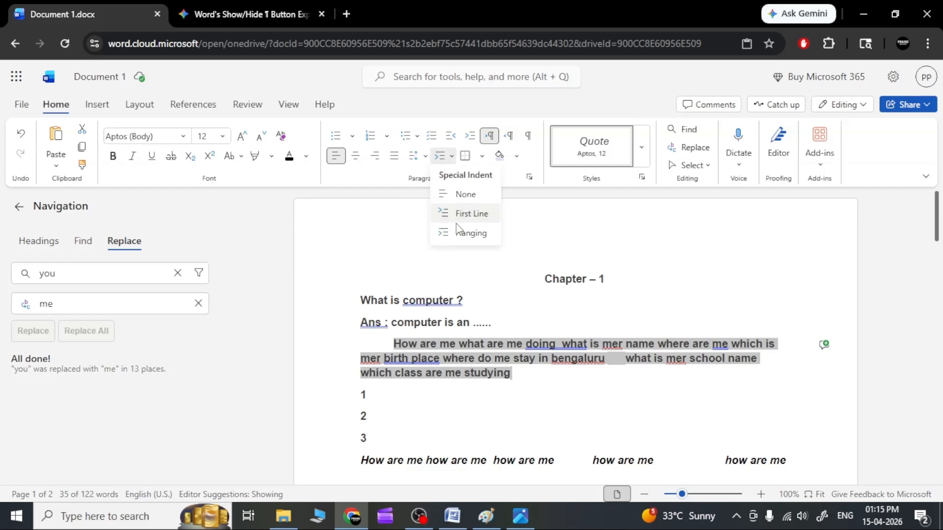
{"action": "left_click", "coordinate": [463, 234]}
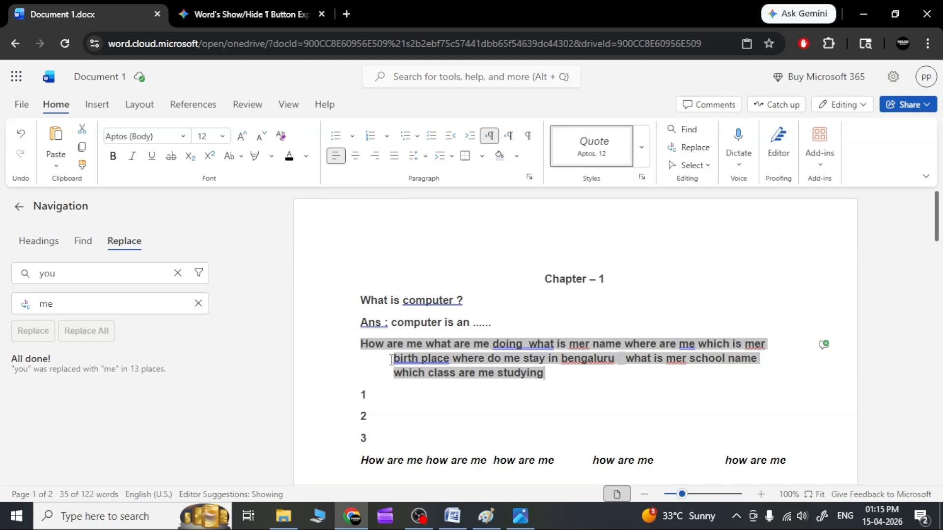
{"action": "left_click", "coordinate": [452, 156]}
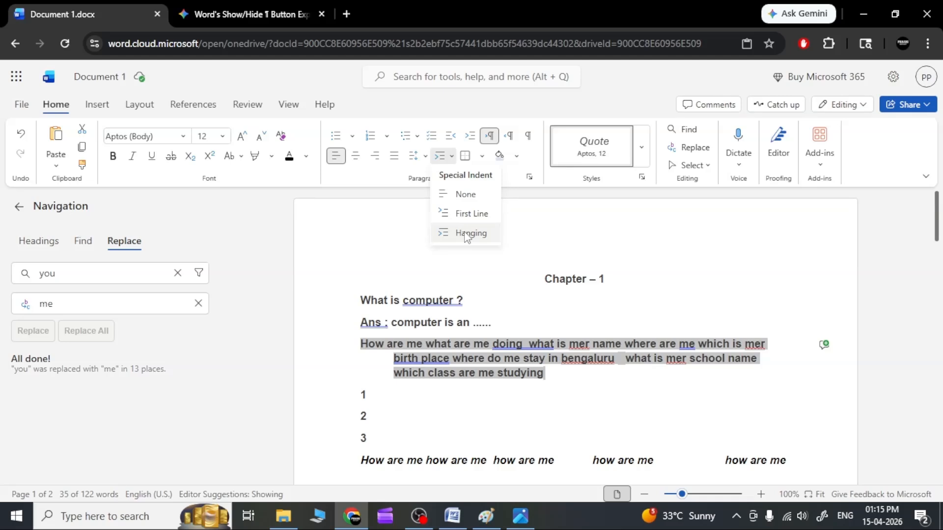
{"action": "left_click", "coordinate": [459, 194]}
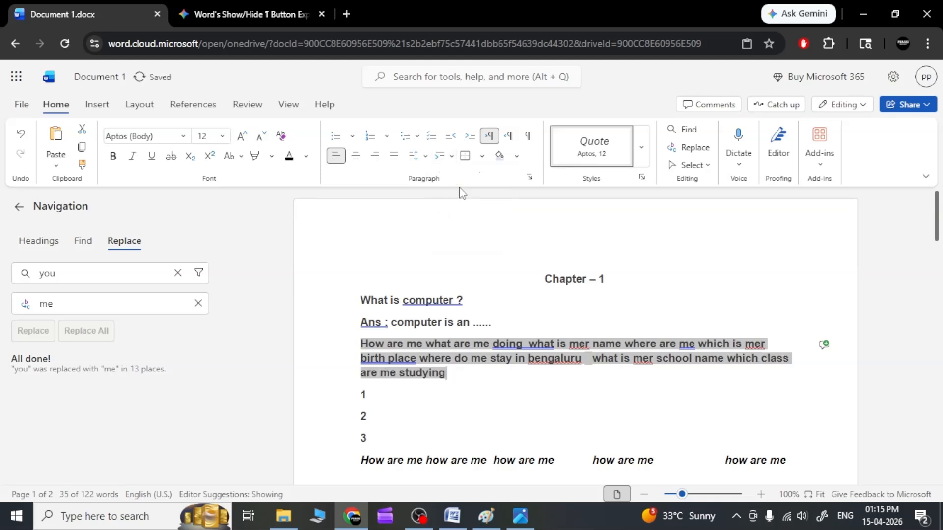
{"action": "left_click", "coordinate": [482, 156]}
{"action": "left_click", "coordinate": [481, 161]}
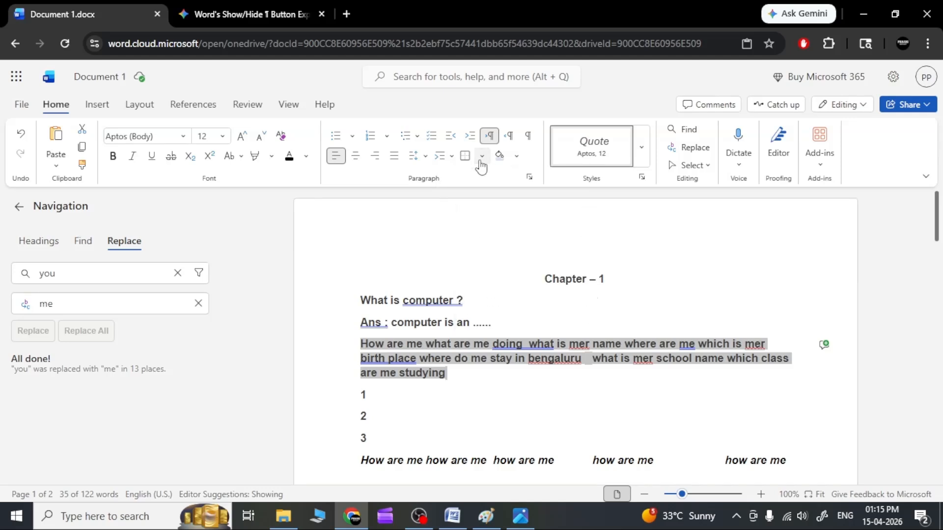
{"action": "left_click", "coordinate": [424, 405]}
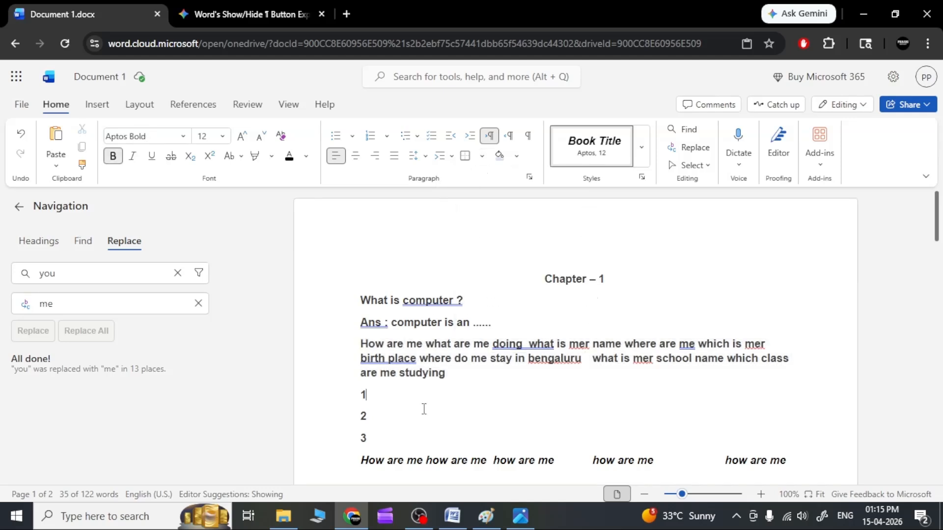
{"action": "left_click", "coordinate": [482, 156]}
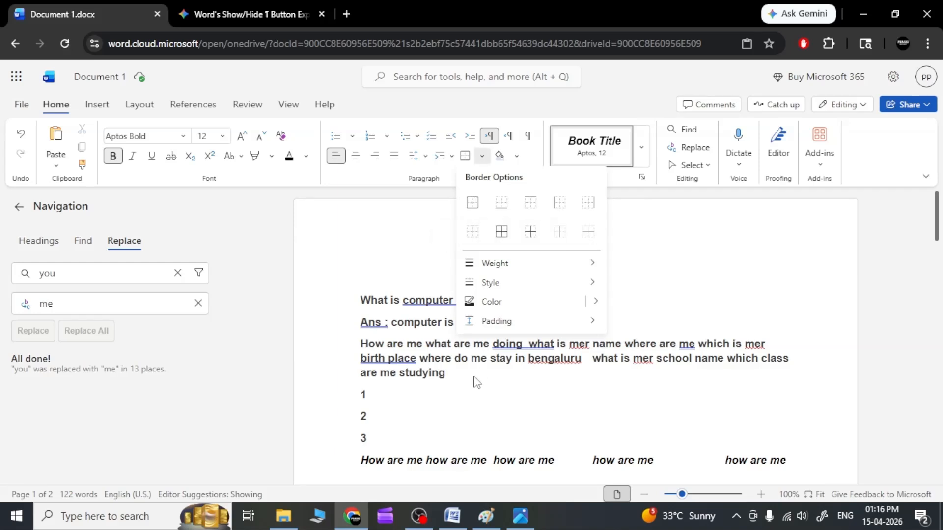
{"action": "left_click", "coordinate": [453, 377]}
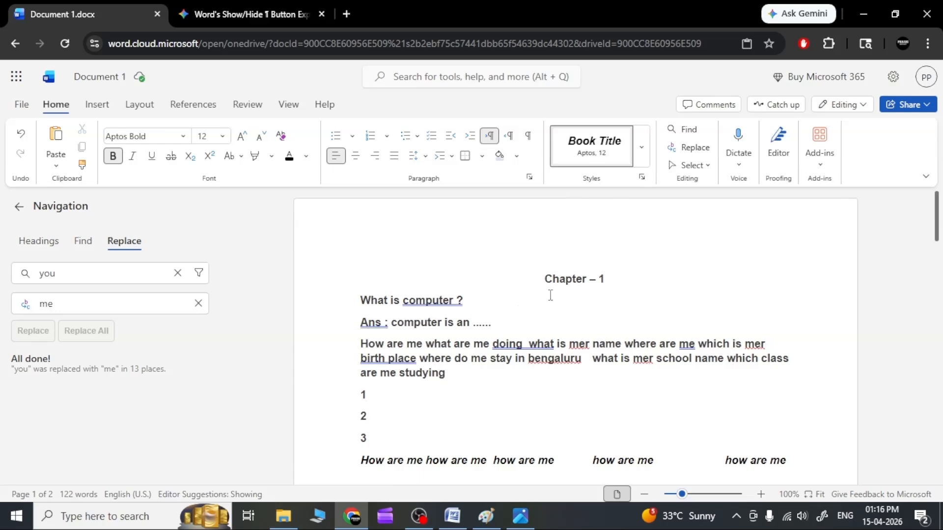
Insert a line with outside borders above the "Chapter – 1" heading and enter "abcdefgh" in it
{"action": "left_click", "coordinate": [594, 265]}
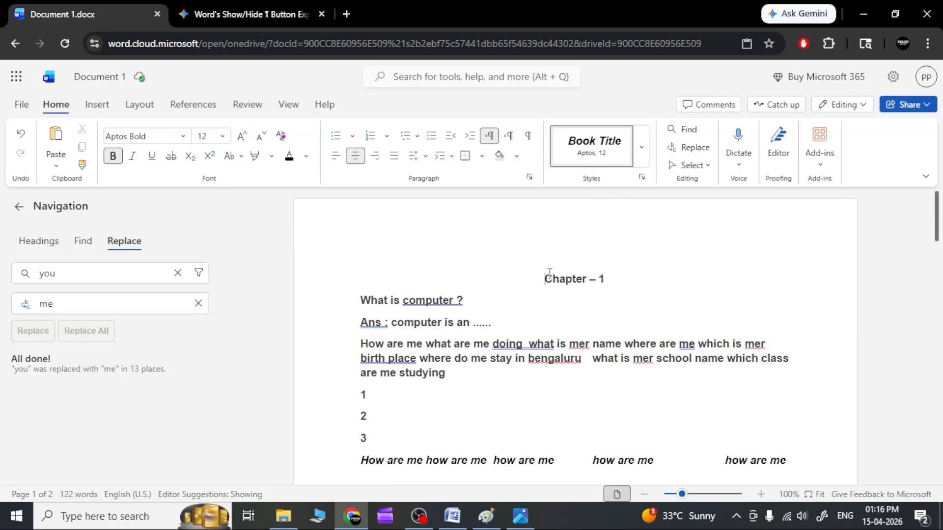
{"action": "key", "text": "ctrl+z"}
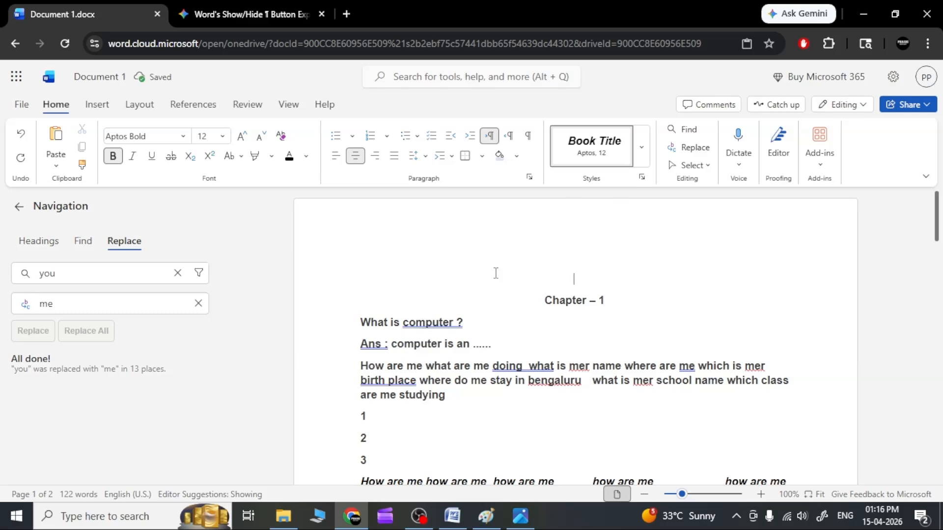
{"action": "left_click", "coordinate": [481, 163]}
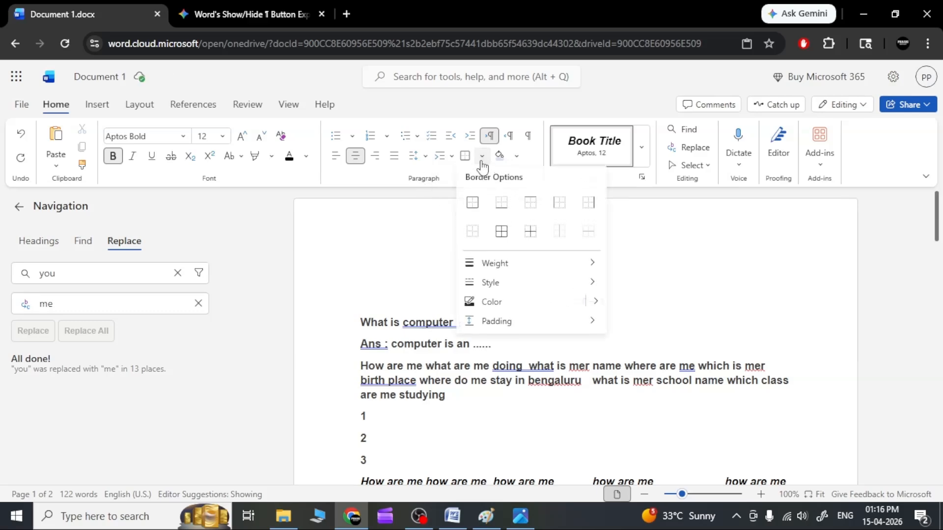
{"action": "left_click", "coordinate": [473, 205]}
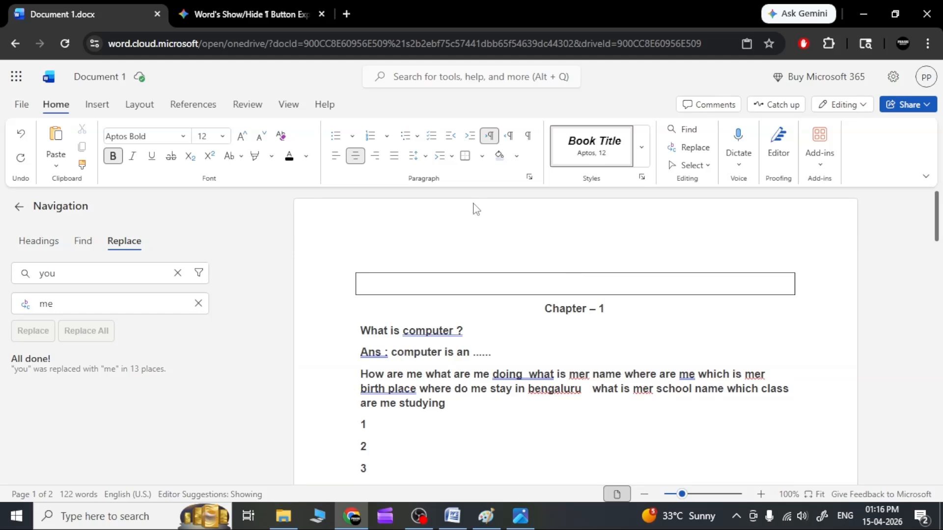
{"action": "type", "text": "abcdefgh"}
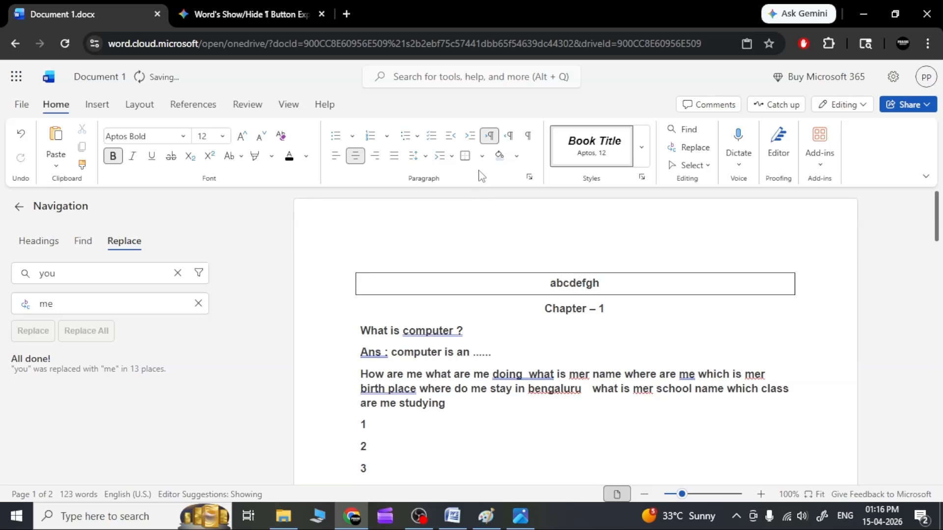
Apply a top border and then outside borders to the "What is computer ?" and "Ans" lines, and deselect them
{"action": "left_click", "coordinate": [482, 156]}
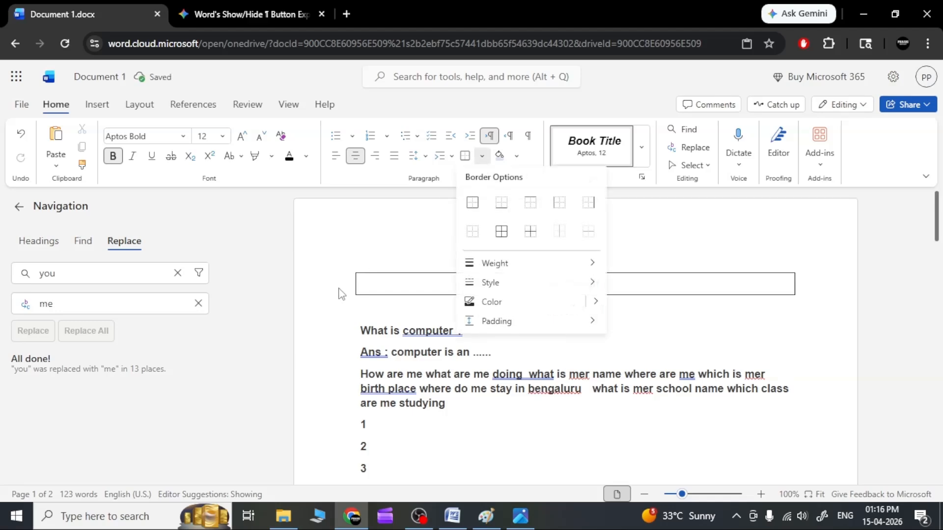
{"action": "key", "text": "Escape"}
{"action": "left_click_drag", "start_coordinate": [507, 356], "coordinate": [360, 339]}
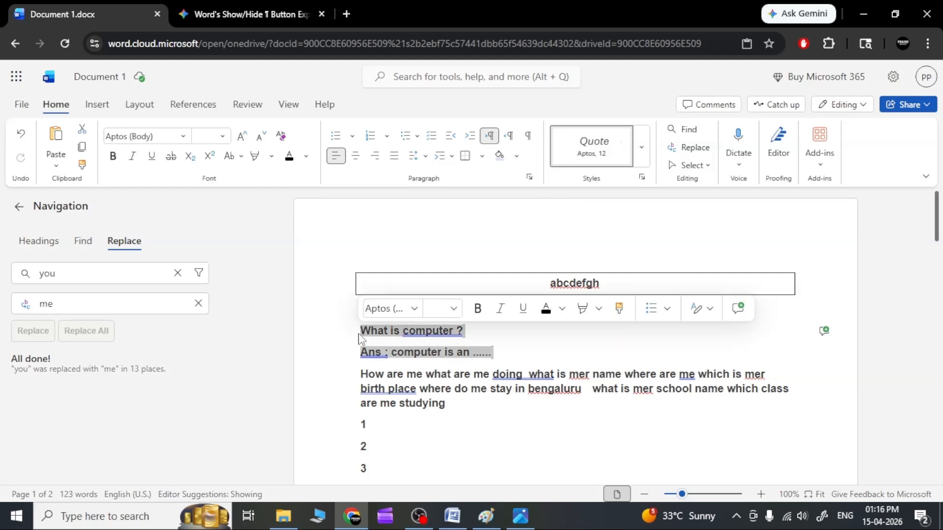
{"action": "left_click", "coordinate": [483, 156]}
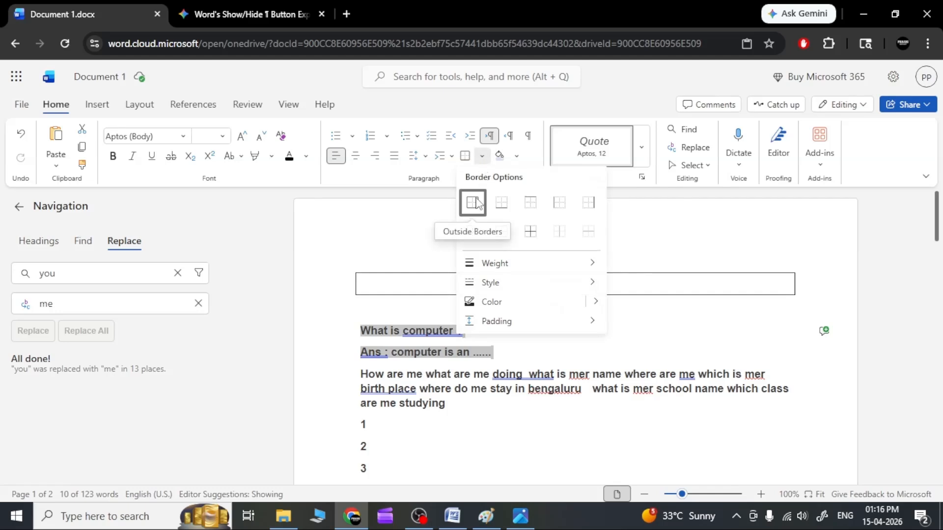
{"action": "left_click", "coordinate": [526, 206]}
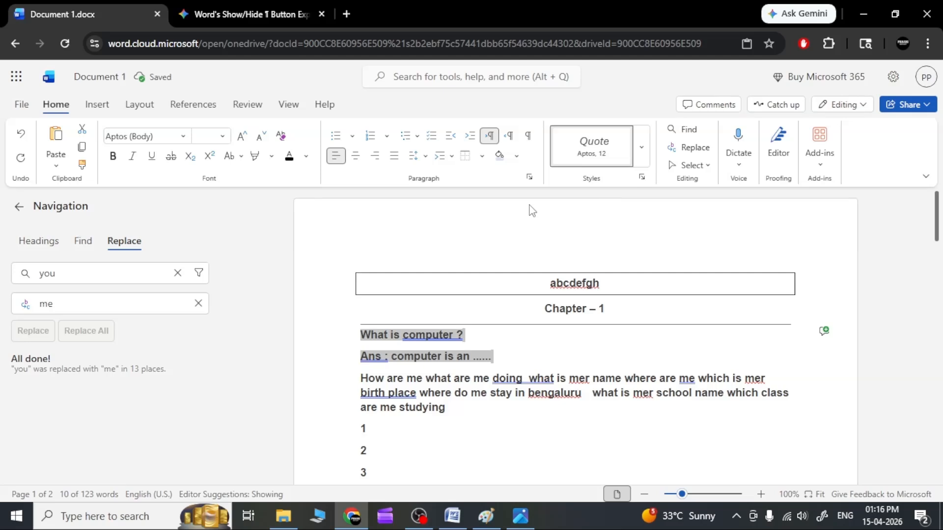
{"action": "left_click", "coordinate": [483, 156]}
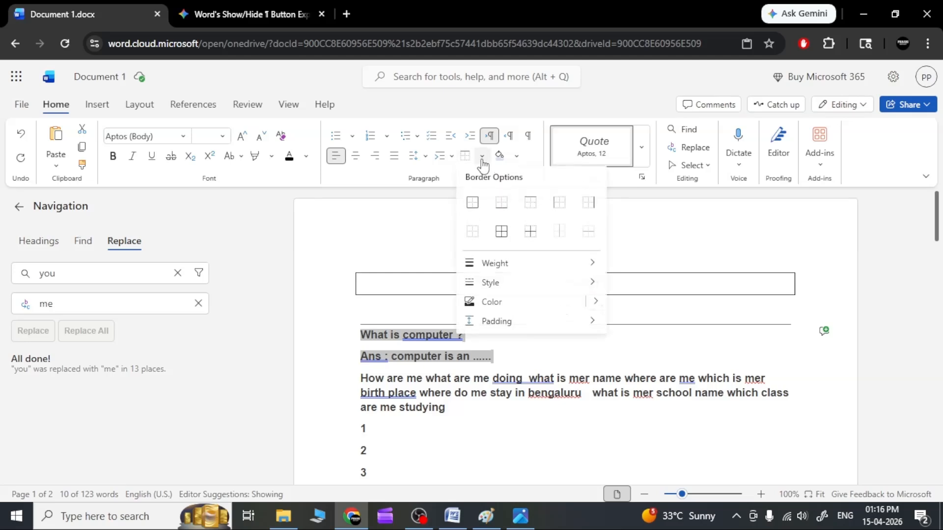
{"action": "left_click", "coordinate": [477, 205]}
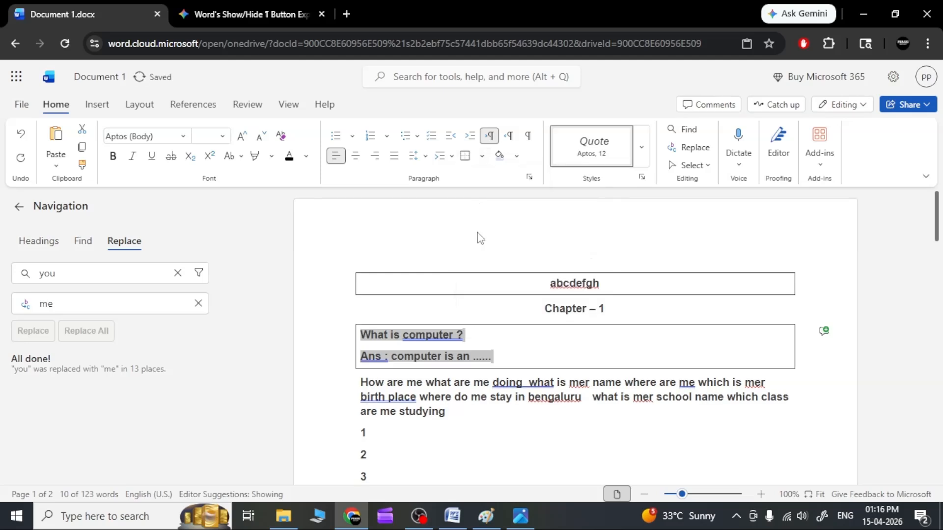
{"action": "left_click", "coordinate": [323, 316]}
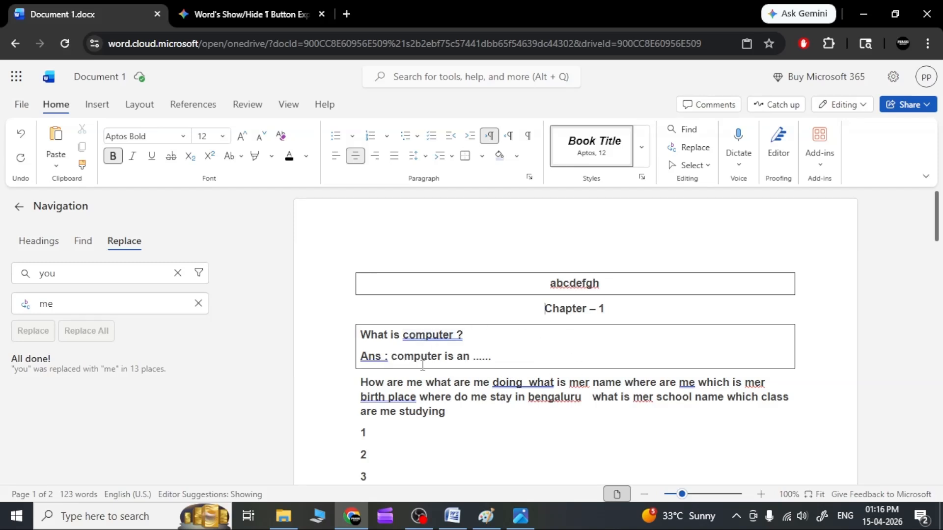
Apply a bottom border to the two boxed lines and to the long "How are me" paragraph
{"action": "left_click_drag", "start_coordinate": [509, 360], "coordinate": [354, 333]}
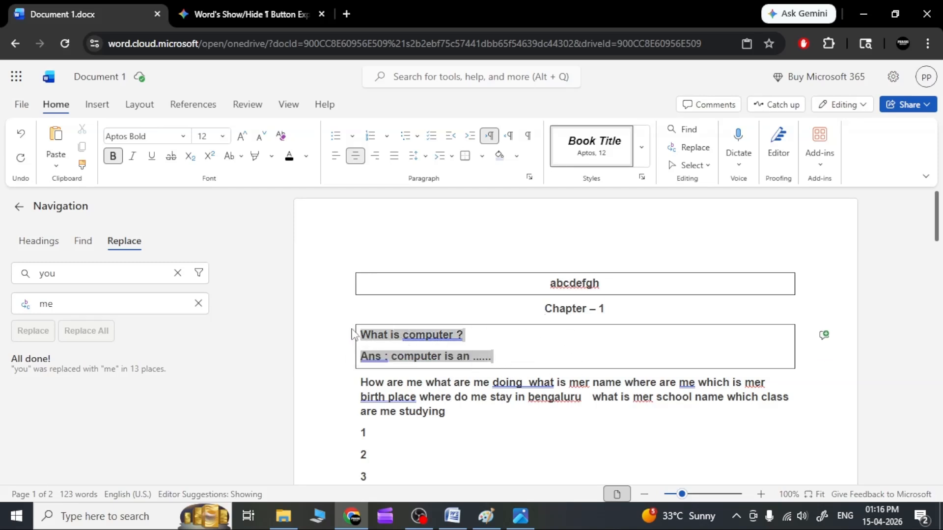
{"action": "left_click", "coordinate": [482, 156]}
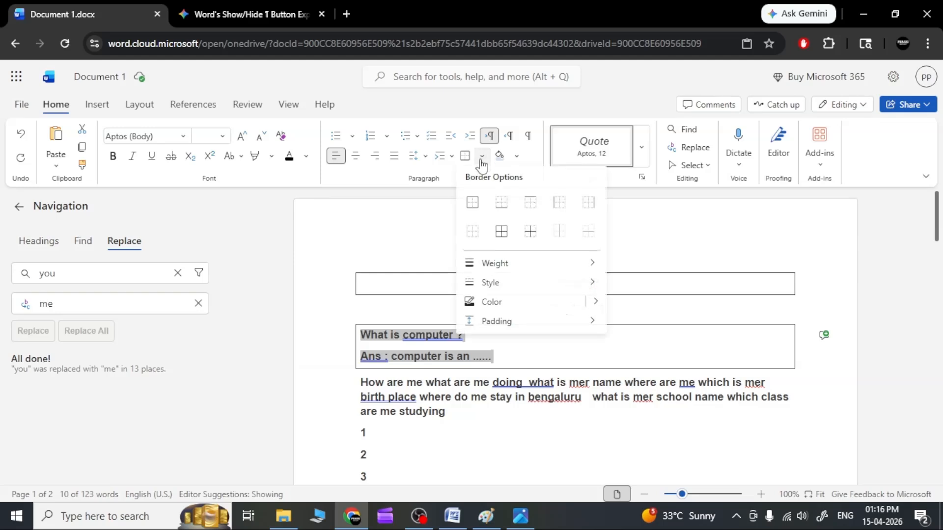
{"action": "left_click", "coordinate": [500, 208]}
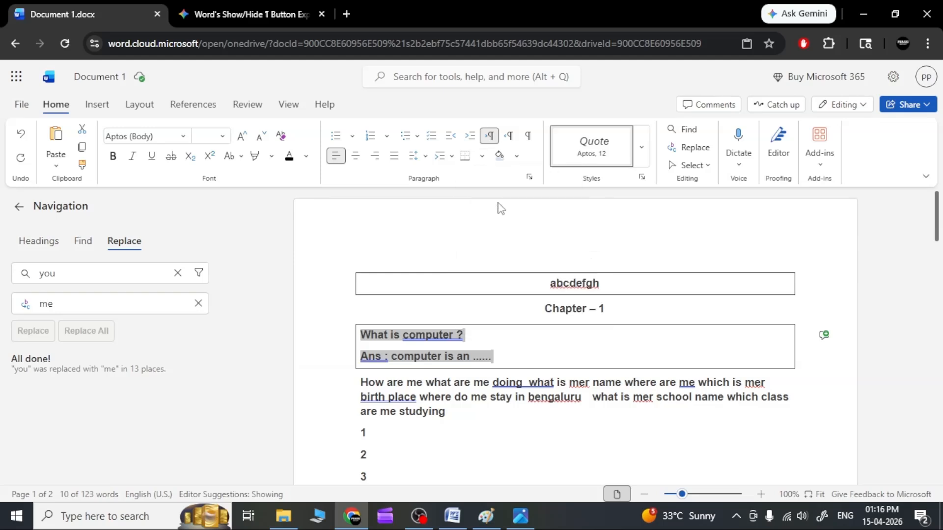
{"action": "left_click", "coordinate": [474, 381]}
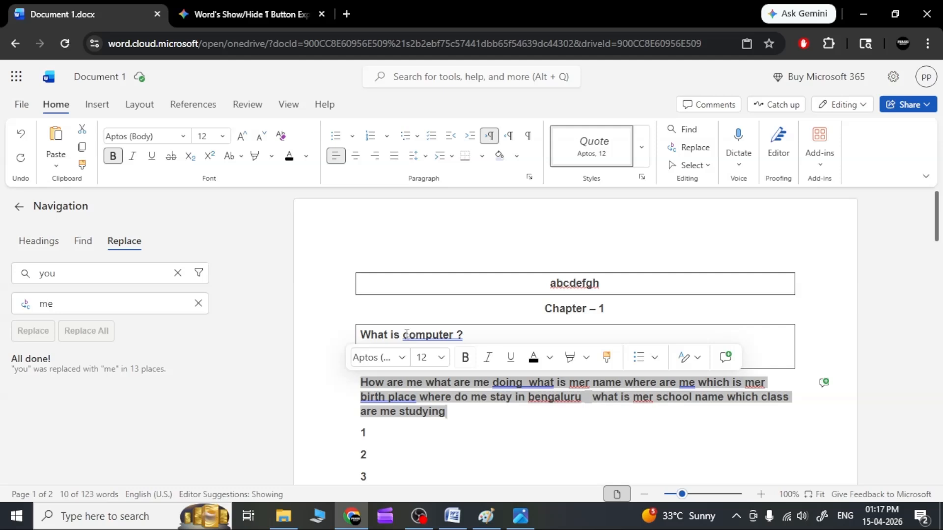
{"action": "left_click", "coordinate": [481, 155]}
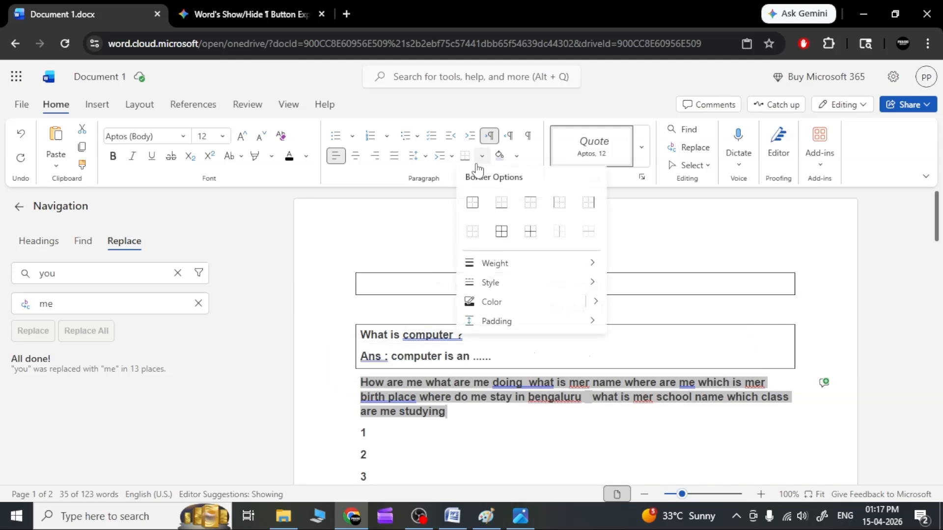
{"action": "left_click", "coordinate": [501, 203]}
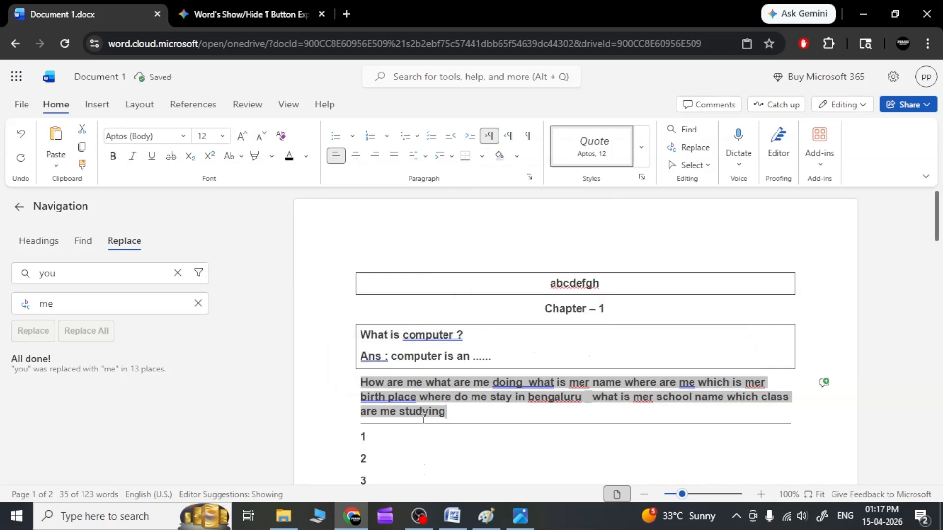
{"action": "left_click", "coordinate": [481, 442]}
Set the "Point 2" and "Point 3" lines to No Border
{"action": "scroll", "coordinate": [481, 441], "scroll_direction": "down", "scroll_amount": 3}
{"action": "scroll", "coordinate": [481, 441], "scroll_direction": "down", "scroll_amount": 2}
{"action": "left_click_drag", "start_coordinate": [415, 312], "coordinate": [347, 294]}
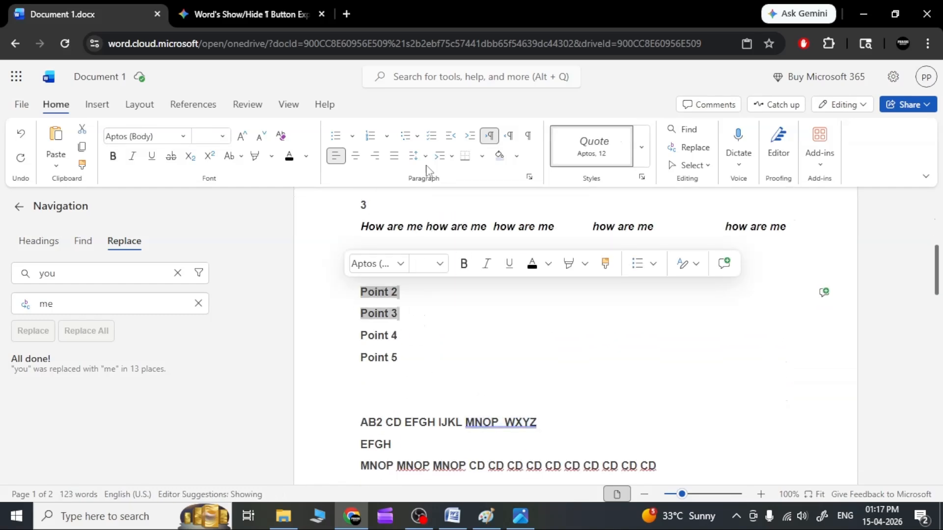
{"action": "left_click", "coordinate": [482, 156]}
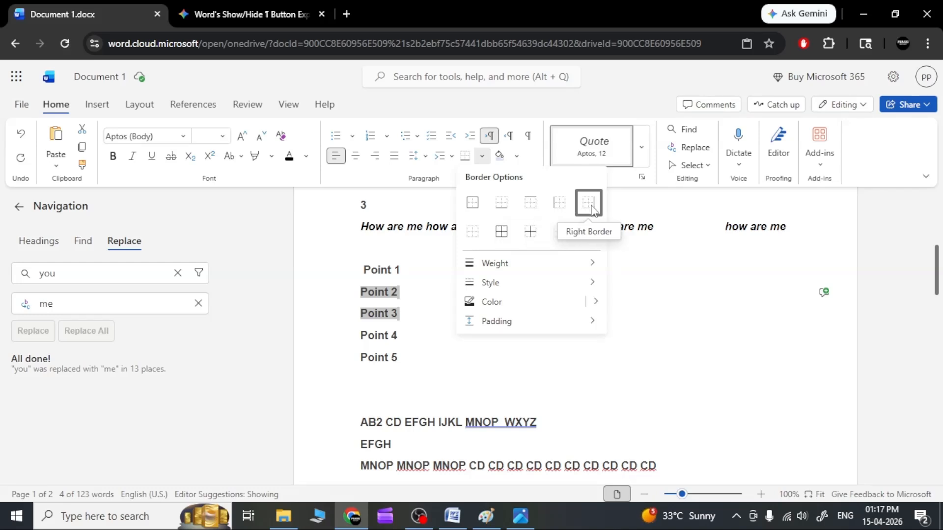
{"action": "left_click", "coordinate": [473, 232]}
Apply inside borders to the boxed "abcdefgh" line at the start of the document
{"action": "scroll", "coordinate": [427, 296], "scroll_direction": "up", "scroll_amount": 10}
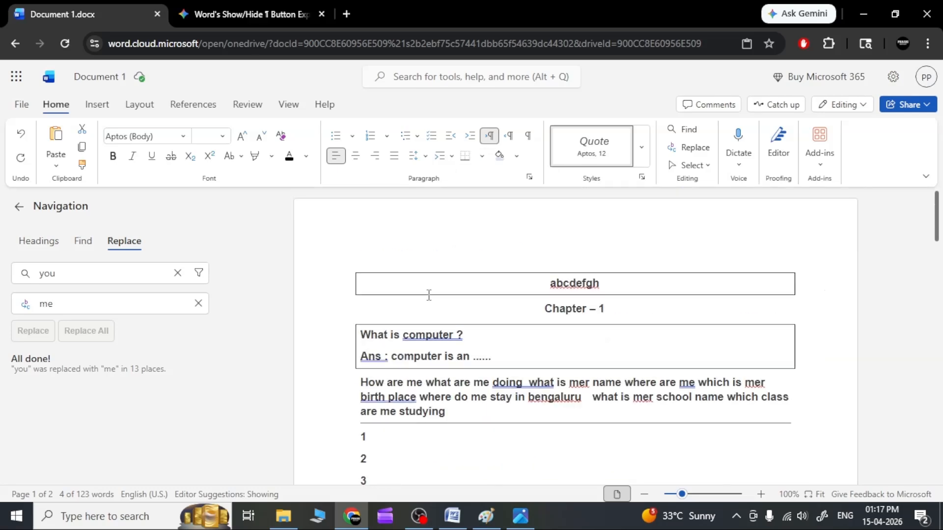
{"action": "left_click_drag", "start_coordinate": [798, 358], "coordinate": [440, 343]}
{"action": "left_click", "coordinate": [378, 290]}
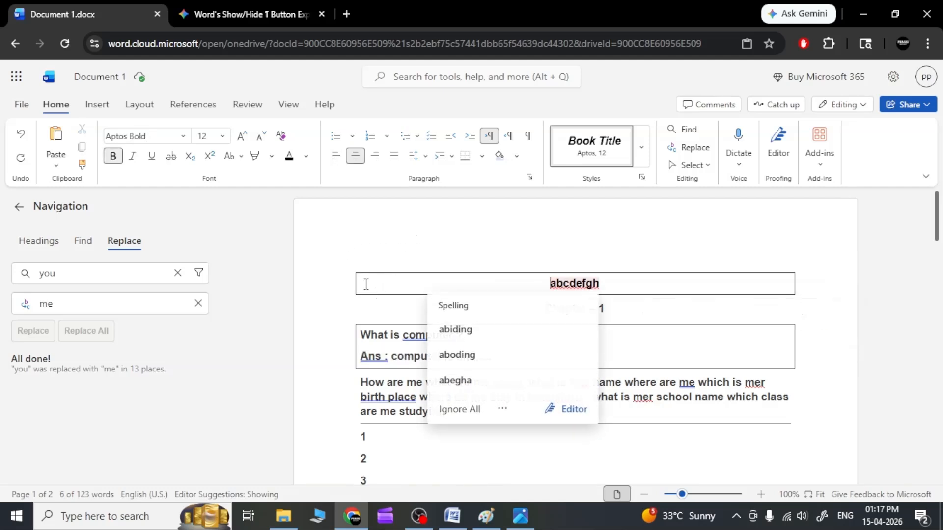
{"action": "left_click", "coordinate": [481, 156]}
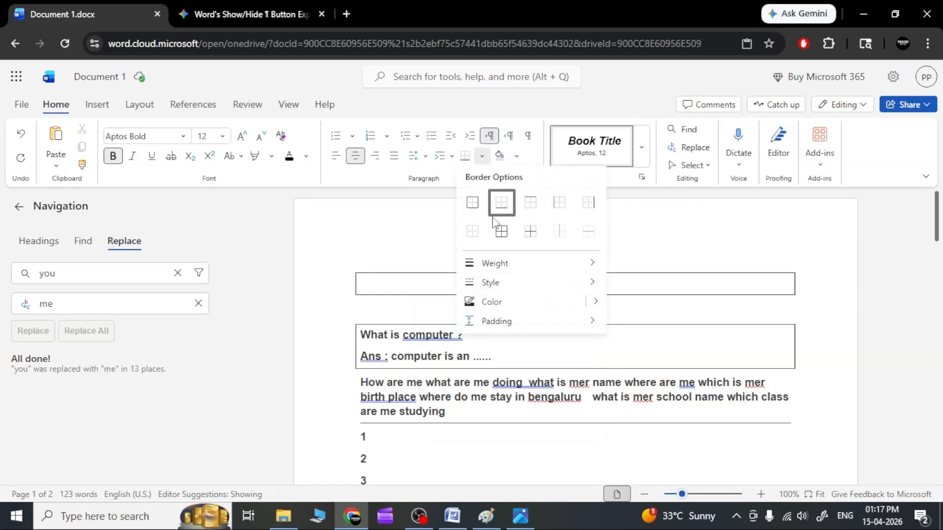
{"action": "left_click", "coordinate": [528, 234]}
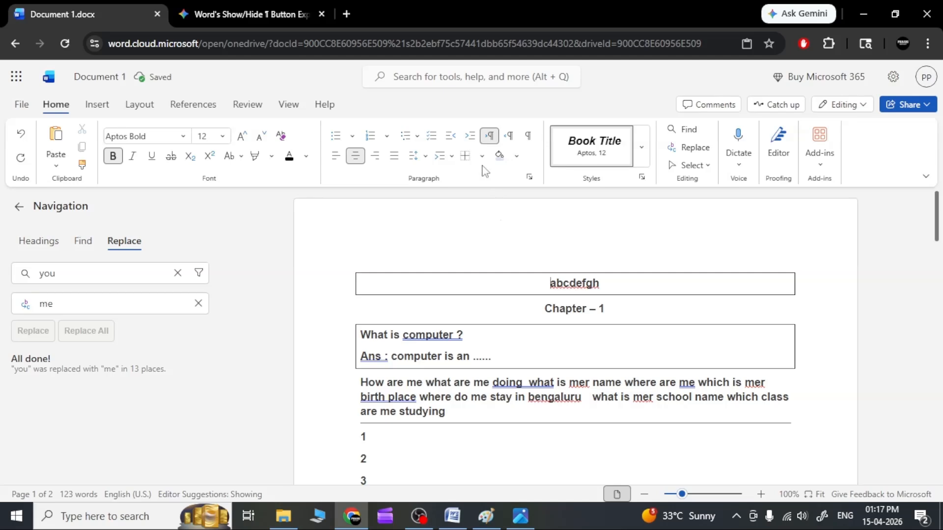
{"action": "left_click", "coordinate": [482, 156]}
{"action": "left_click", "coordinate": [482, 156]}
Shade the "abcdefgh" line light blue and then dark orange, and reset its paragraph shading to No Color
{"action": "left_click", "coordinate": [499, 155]}
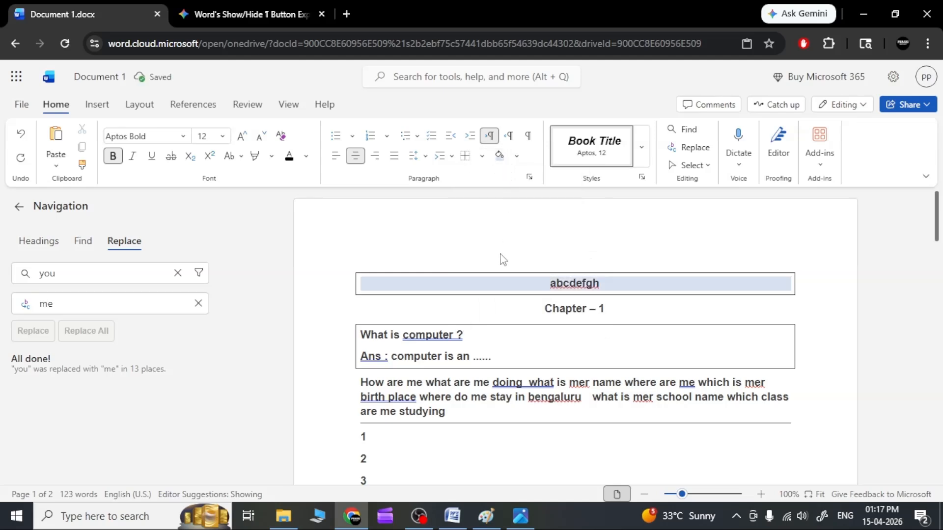
{"action": "left_click", "coordinate": [516, 156]}
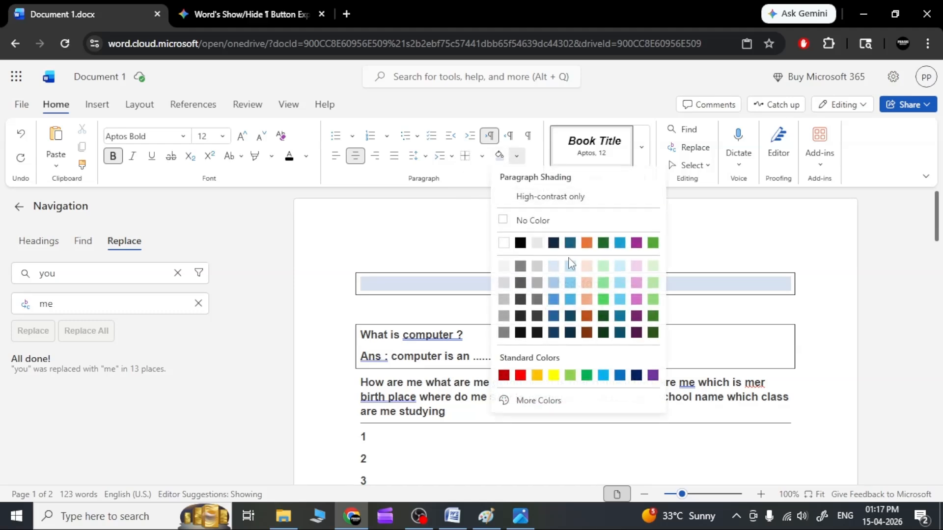
{"action": "left_click", "coordinate": [586, 315]}
{"action": "left_click", "coordinate": [516, 156]}
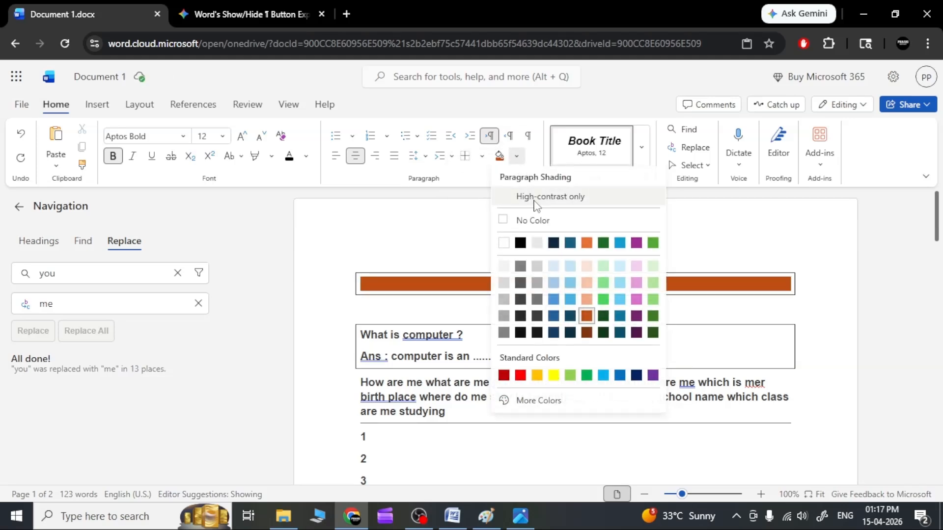
{"action": "left_click", "coordinate": [530, 221]}
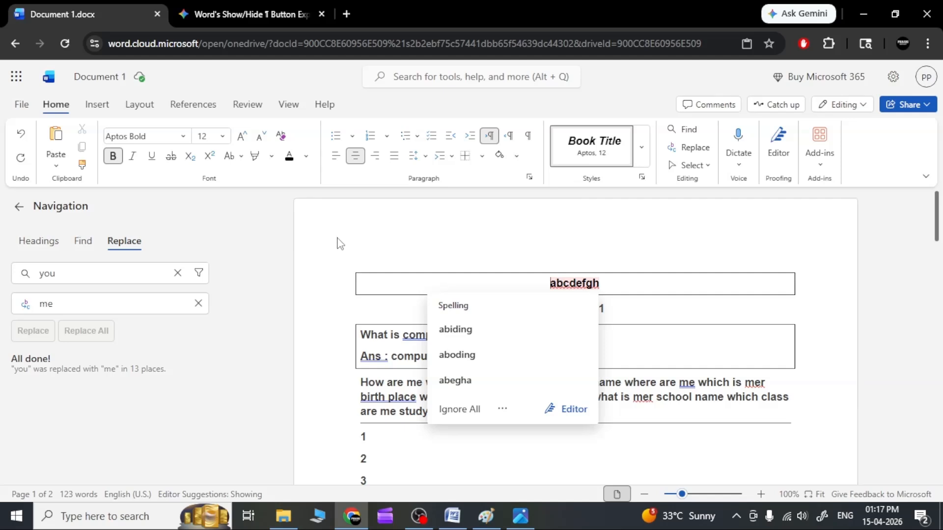
{"action": "left_click", "coordinate": [241, 157]}
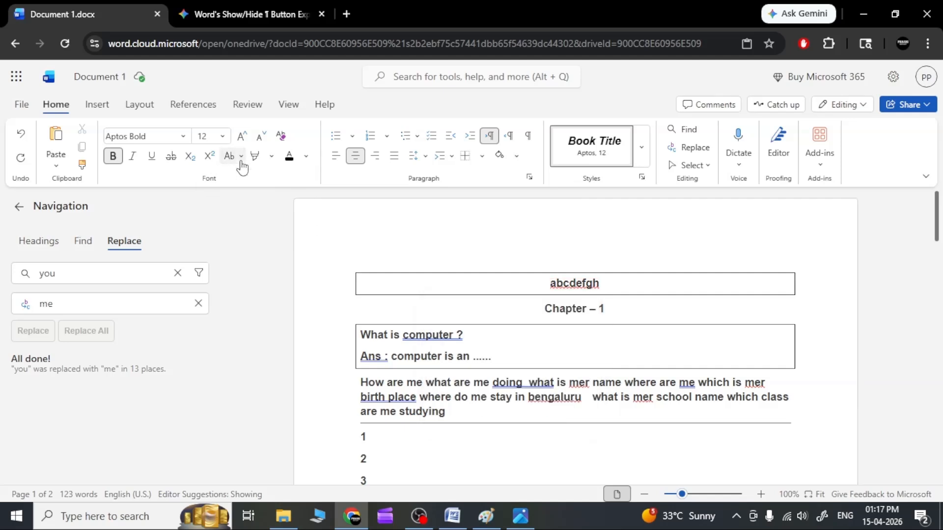
{"action": "left_click", "coordinate": [241, 158]}
Undo the shading, borders, inserted "abcdefgh" line and special indent changes, and deselect the long paragraph
{"action": "left_click", "coordinate": [18, 134]}
{"action": "left_click", "coordinate": [18, 135]}
{"action": "left_click", "coordinate": [20, 137]}
{"action": "left_click", "coordinate": [20, 136]}
{"action": "left_click", "coordinate": [20, 137]}
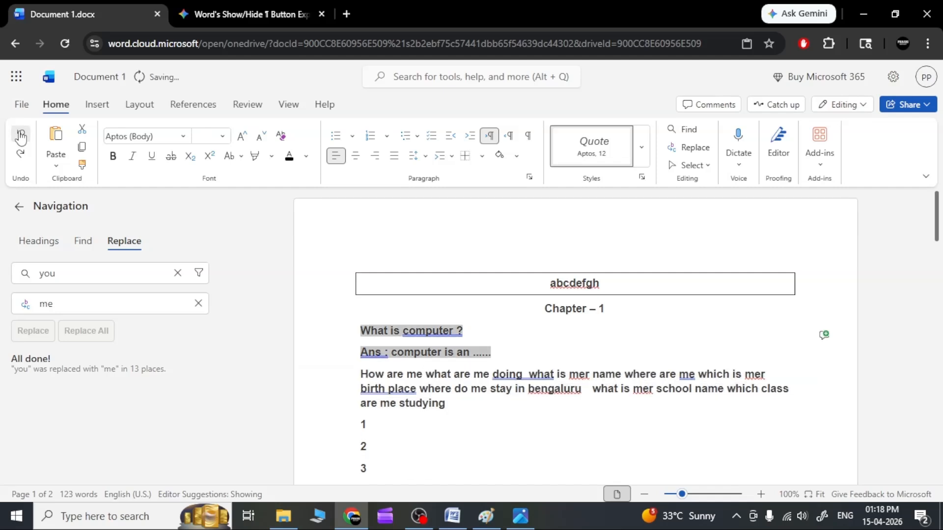
{"action": "left_click", "coordinate": [20, 136]}
{"action": "left_click", "coordinate": [20, 137]}
{"action": "left_click", "coordinate": [20, 136]}
{"action": "left_click", "coordinate": [20, 137]}
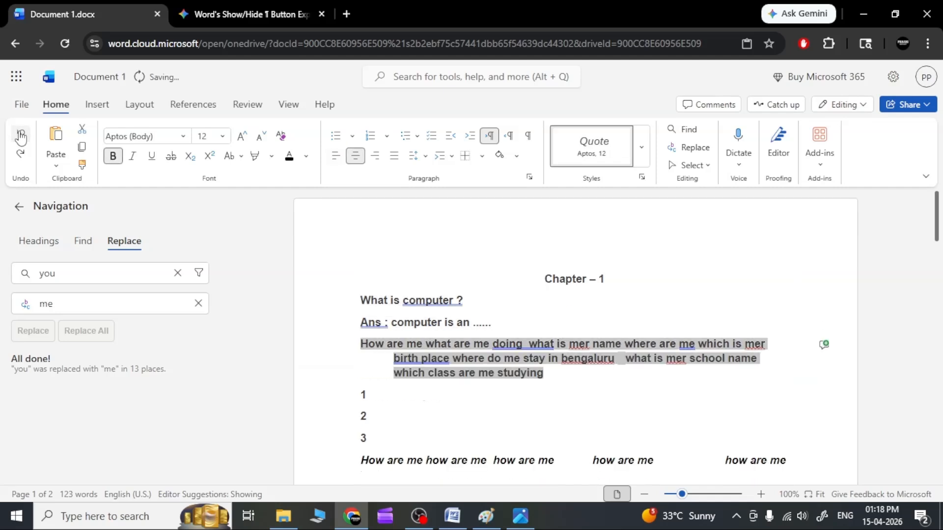
{"action": "left_click", "coordinate": [20, 136]}
{"action": "left_click", "coordinate": [20, 137]}
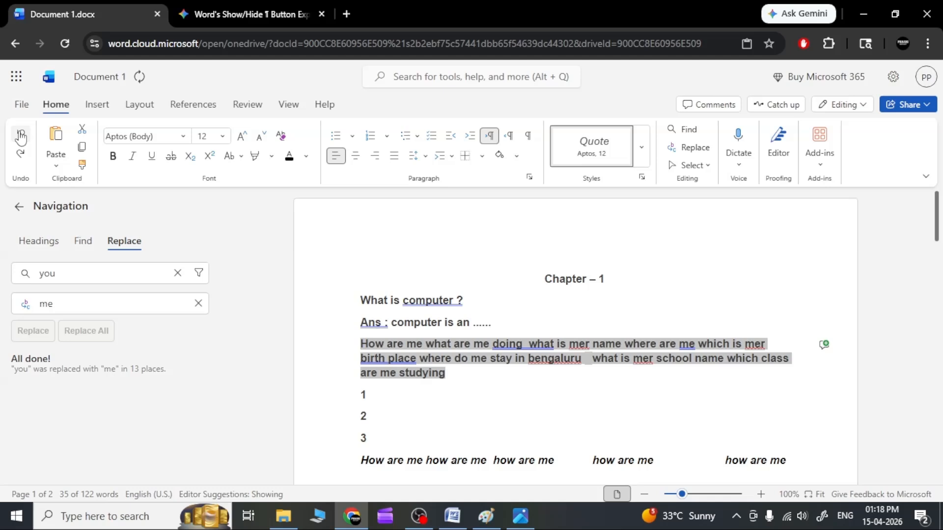
{"action": "left_click", "coordinate": [558, 311]}
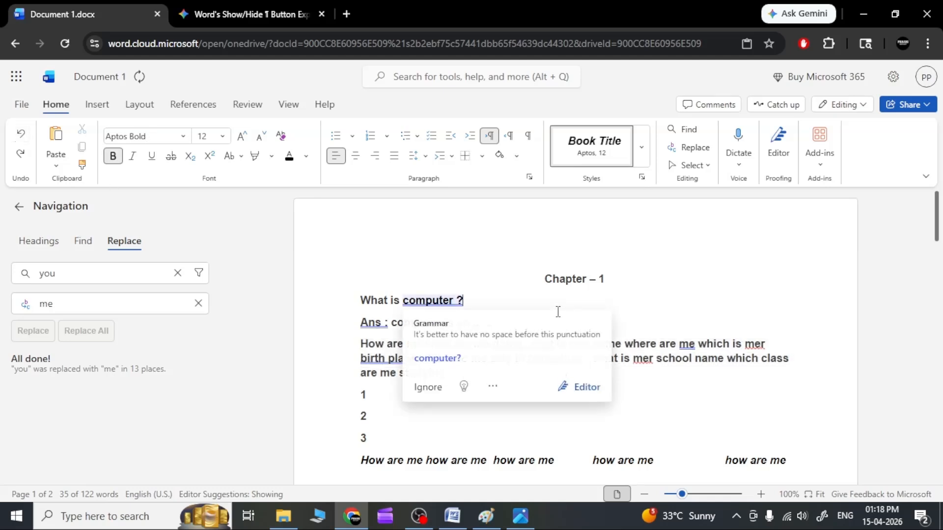
{"action": "left_click", "coordinate": [505, 280]}
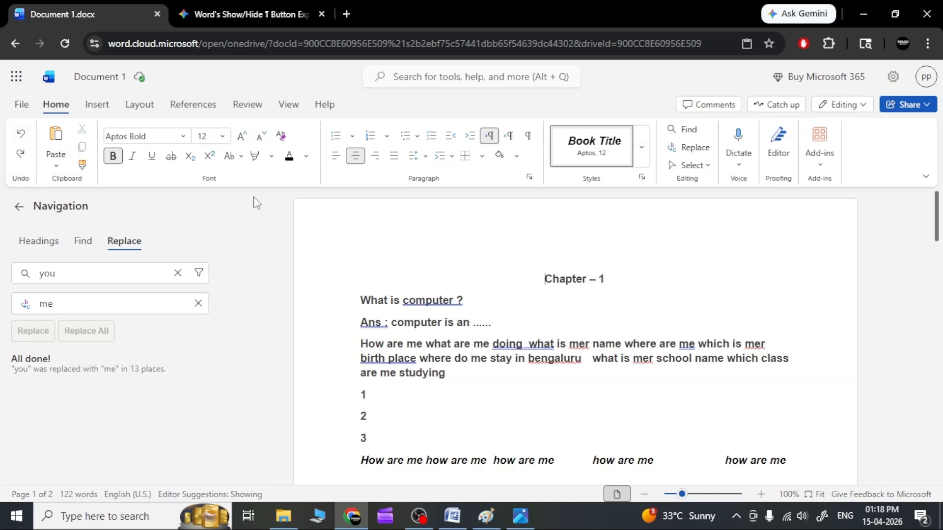
{"action": "left_click", "coordinate": [241, 158]}
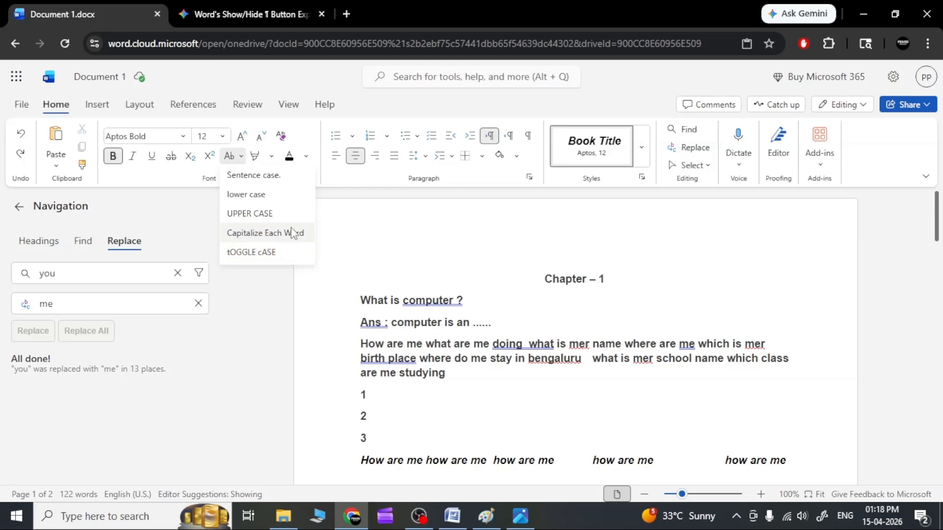
{"action": "left_click", "coordinate": [475, 300]}
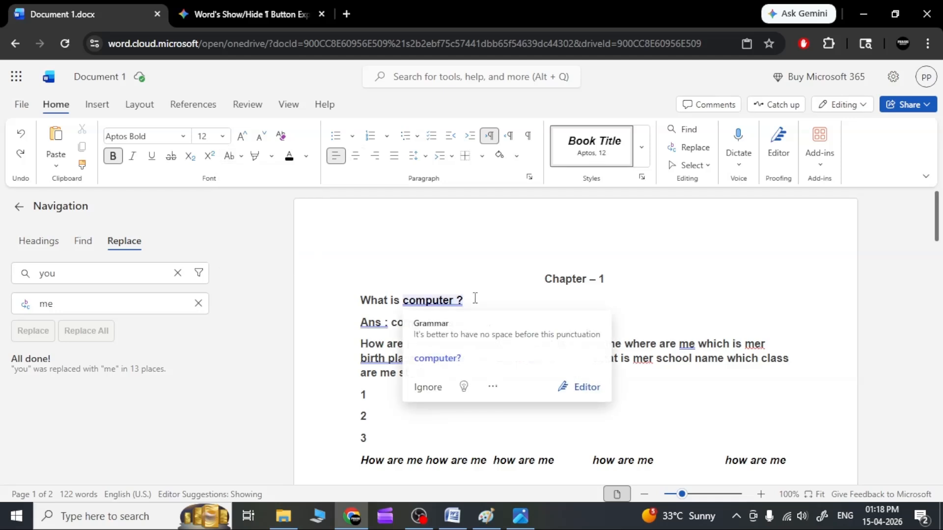
{"action": "left_click", "coordinate": [480, 290]}
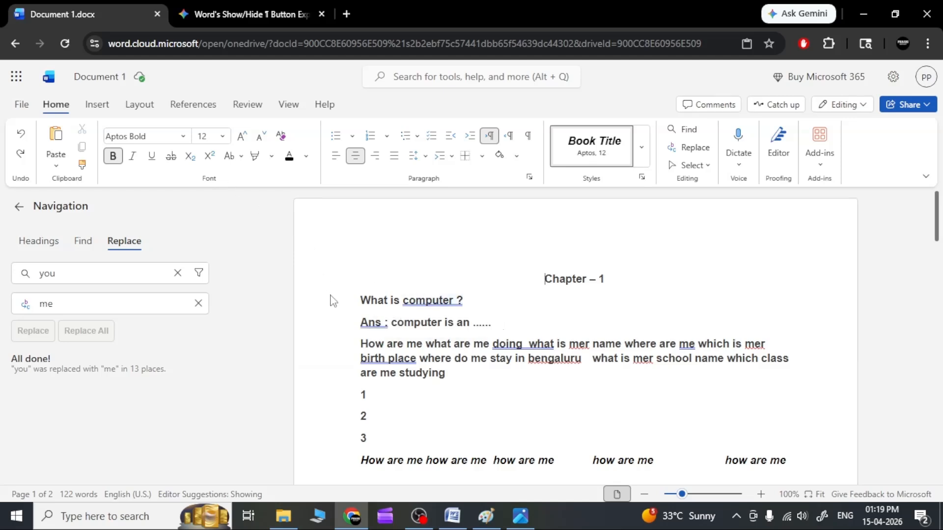
Apply Sentence case to the long "How are me what are me doing" paragraph
{"action": "left_click_drag", "start_coordinate": [423, 368], "coordinate": [360, 351]}
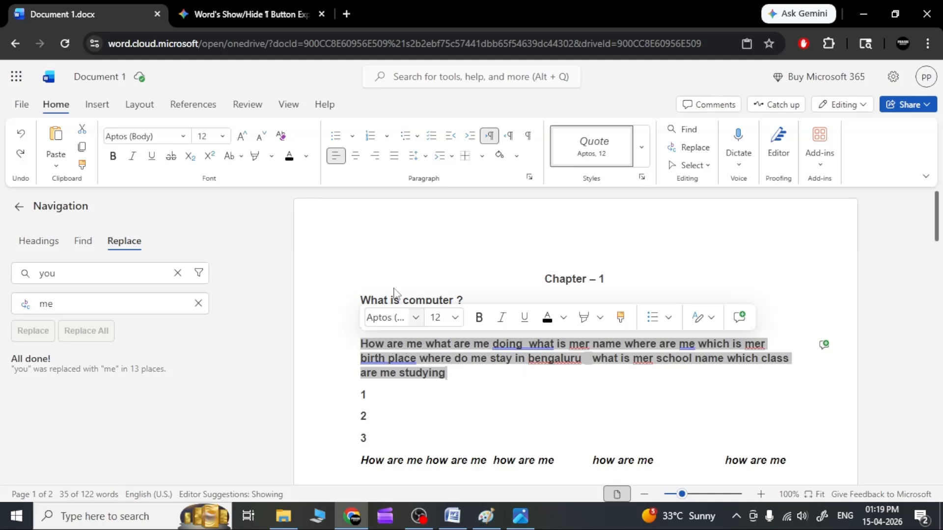
{"action": "left_click", "coordinate": [241, 158]}
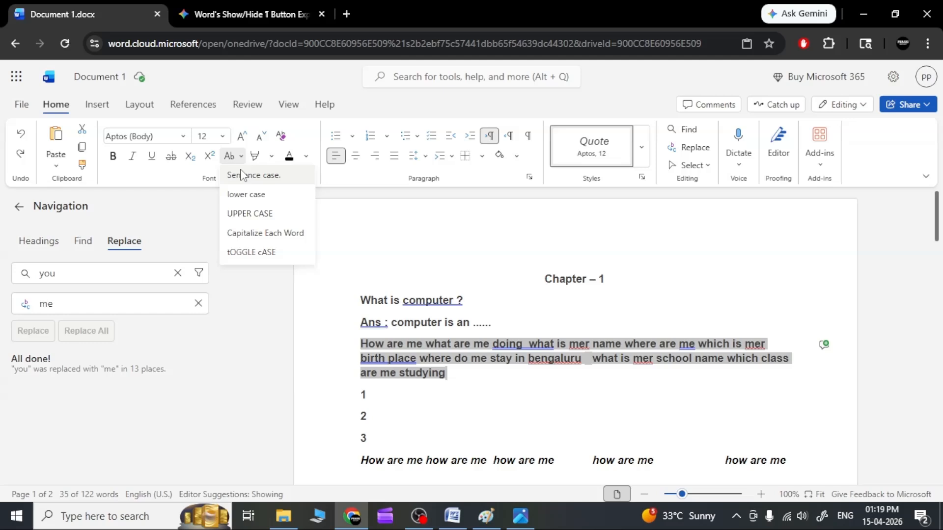
{"action": "left_click", "coordinate": [241, 175]}
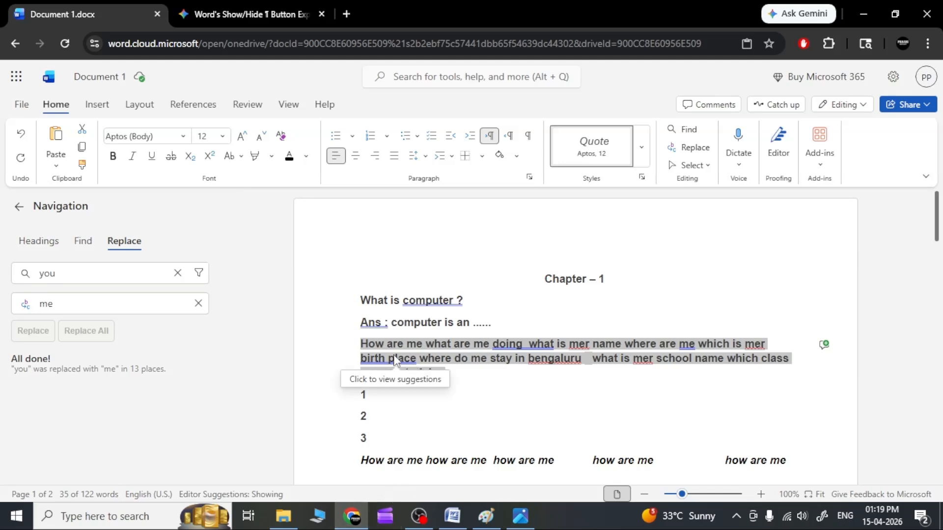
Replace the long paragraph's first letter with a lowercase "h", and apply Sentence case to the whole paragraph
{"action": "left_click", "coordinate": [369, 345]}
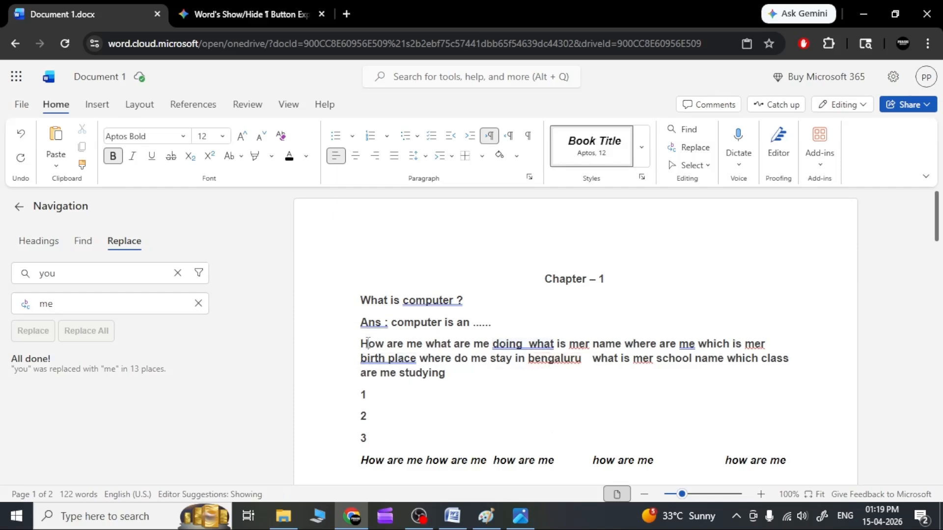
{"action": "left_click_drag", "start_coordinate": [368, 342], "coordinate": [360, 343]}
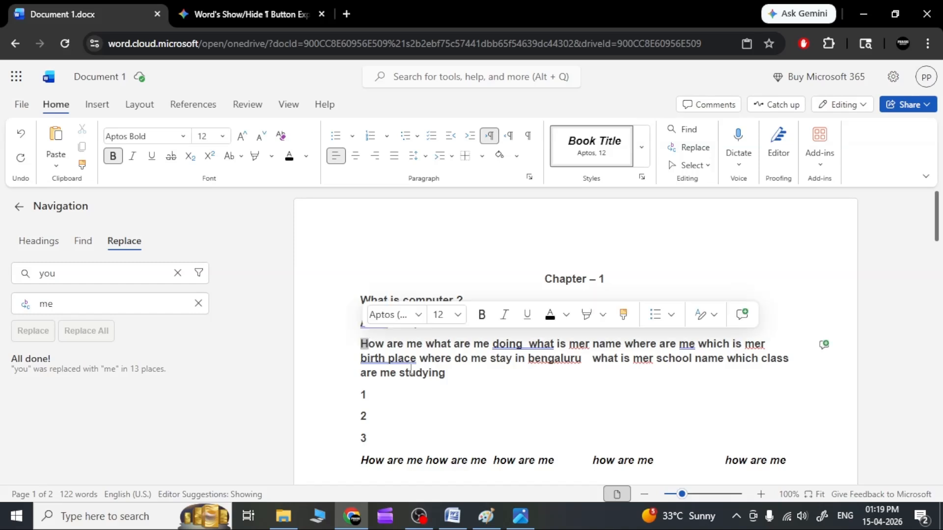
{"action": "type", "text": "h"}
{"action": "left_click", "coordinate": [483, 389]}
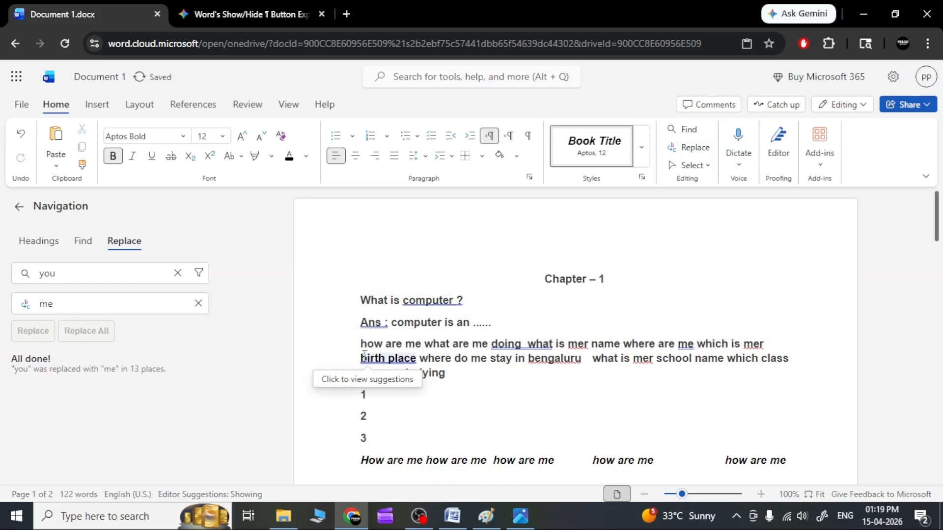
{"action": "left_click_drag", "start_coordinate": [447, 374], "coordinate": [339, 352]}
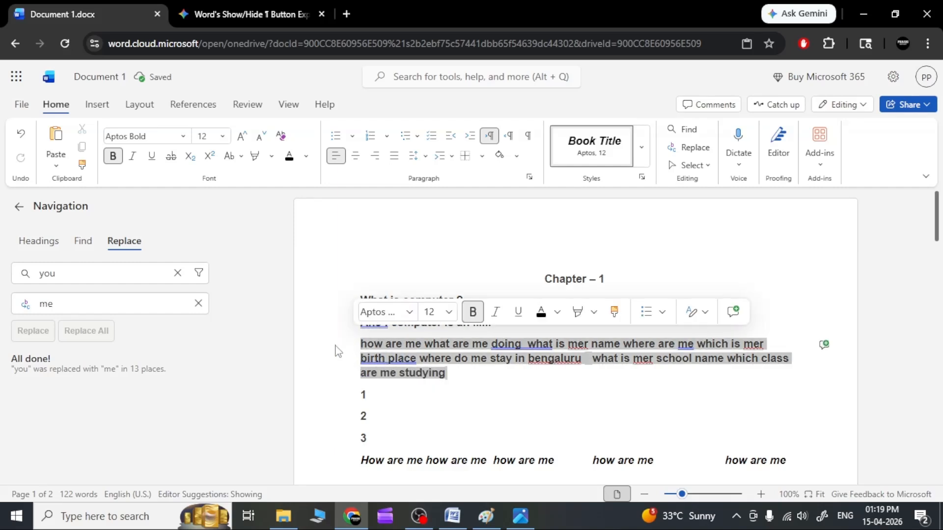
{"action": "left_click", "coordinate": [240, 162]}
{"action": "left_click", "coordinate": [245, 175]}
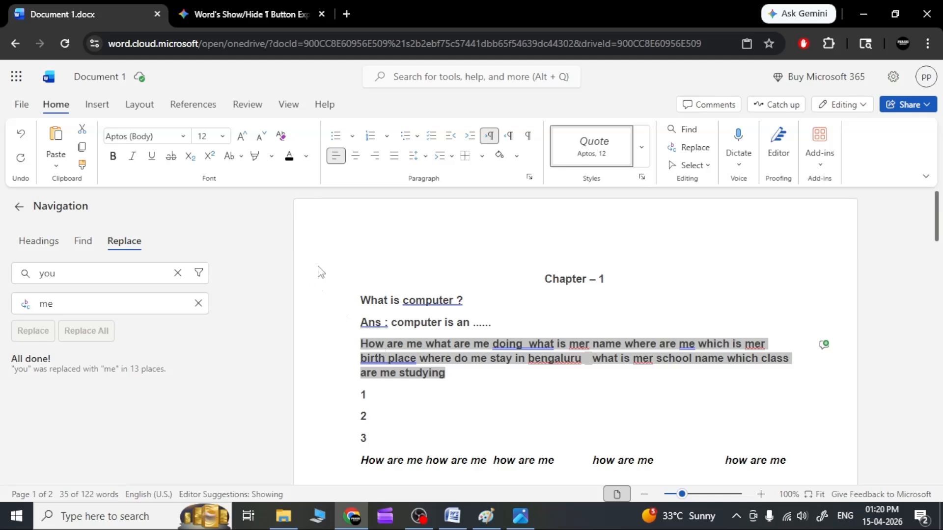
Change the selected long paragraph to UPPER CASE and then to lower case
{"action": "left_click", "coordinate": [239, 157]}
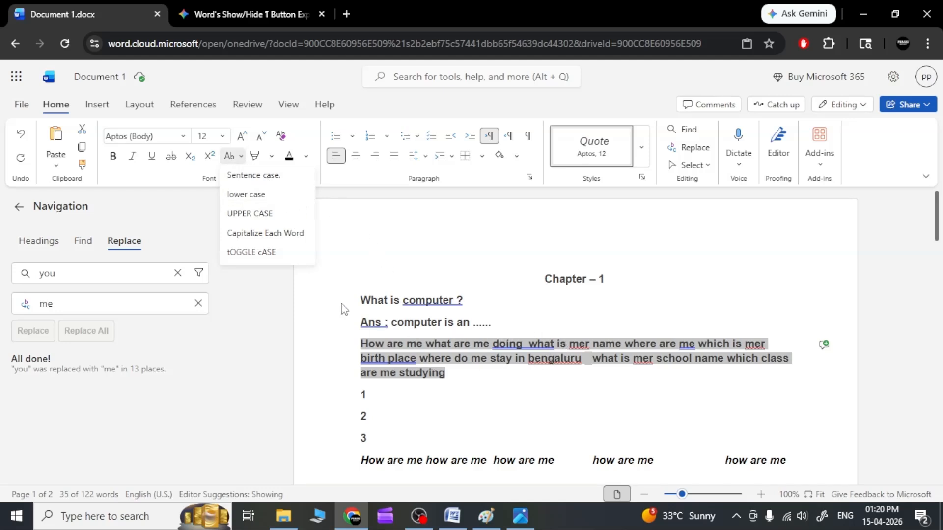
{"action": "left_click", "coordinate": [265, 214]}
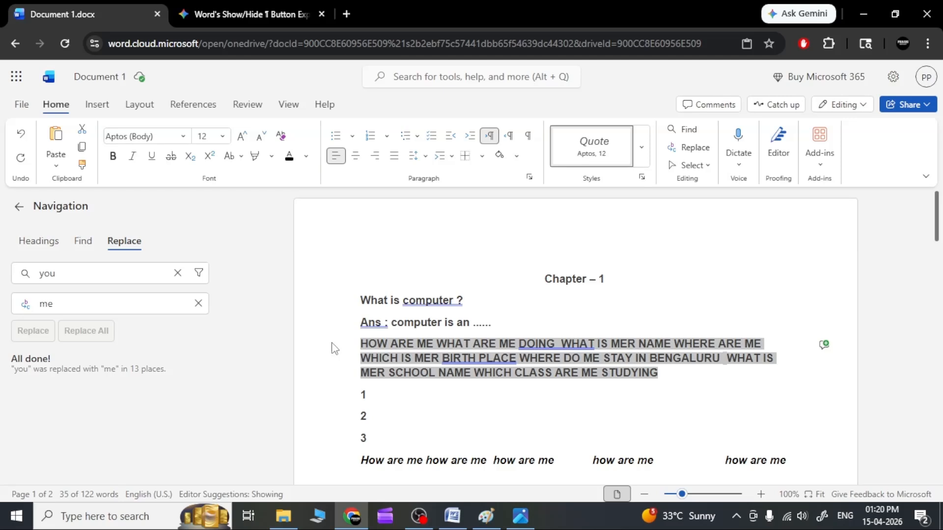
{"action": "left_click", "coordinate": [242, 160]}
{"action": "left_click", "coordinate": [247, 194]}
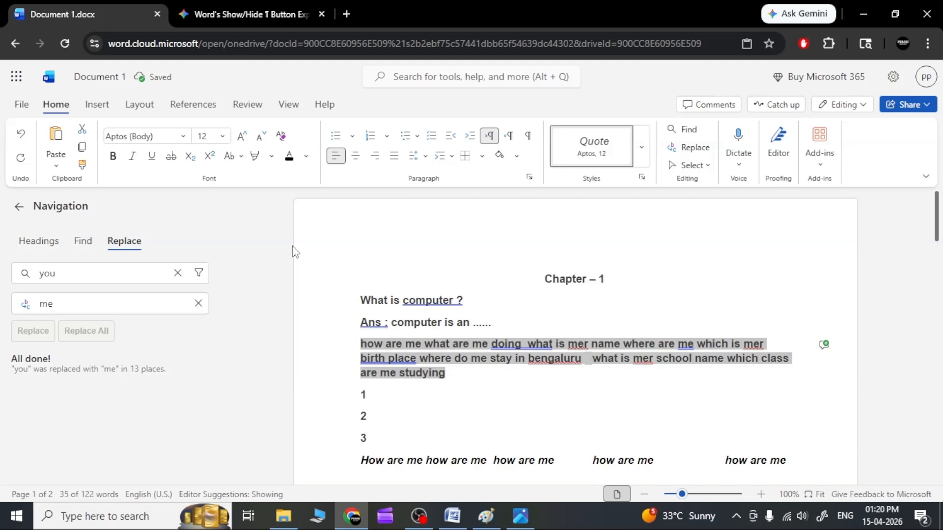
Apply Capitalize Each Word and then tOGGLE cASE to the selected long paragraph
{"action": "left_click", "coordinate": [240, 160]}
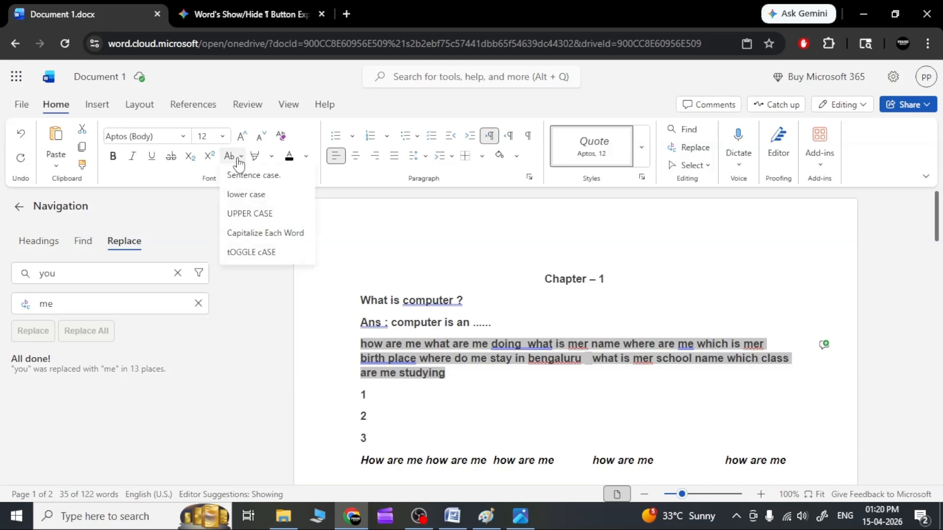
{"action": "left_click", "coordinate": [252, 235]}
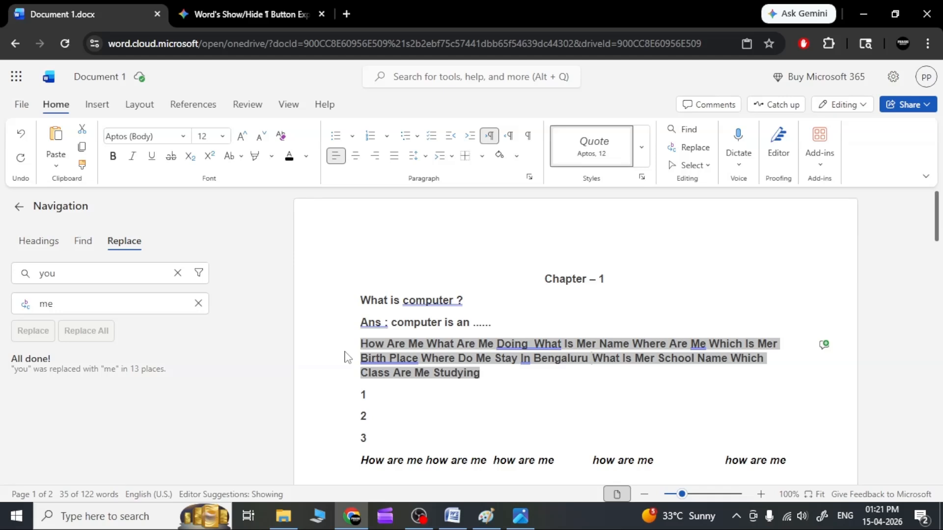
{"action": "left_click", "coordinate": [242, 156]}
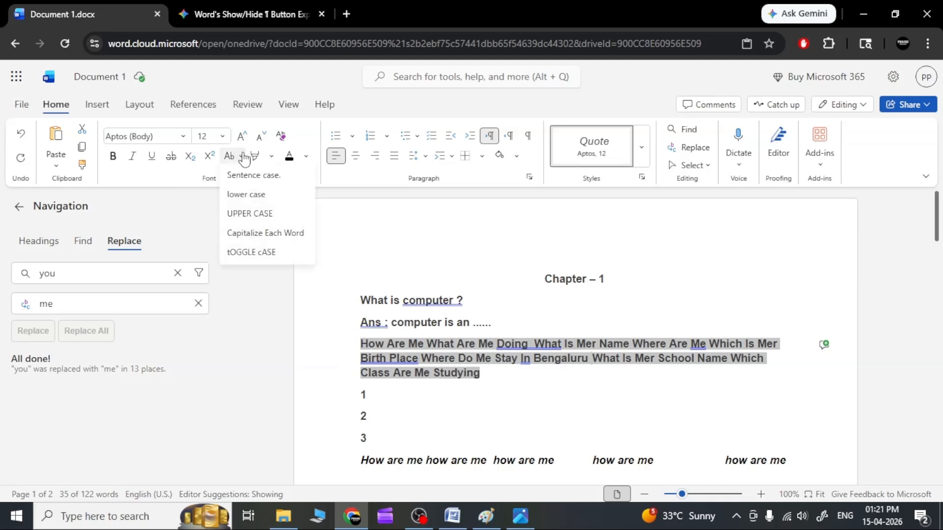
{"action": "left_click", "coordinate": [250, 252]}
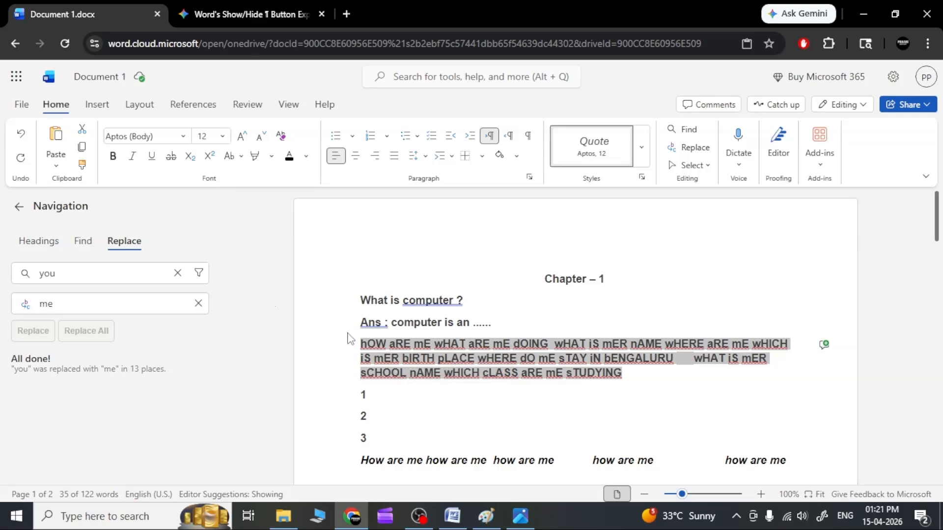
Convert the toggled-case paragraph to Sentence case and deselect it
{"action": "left_click", "coordinate": [236, 159]}
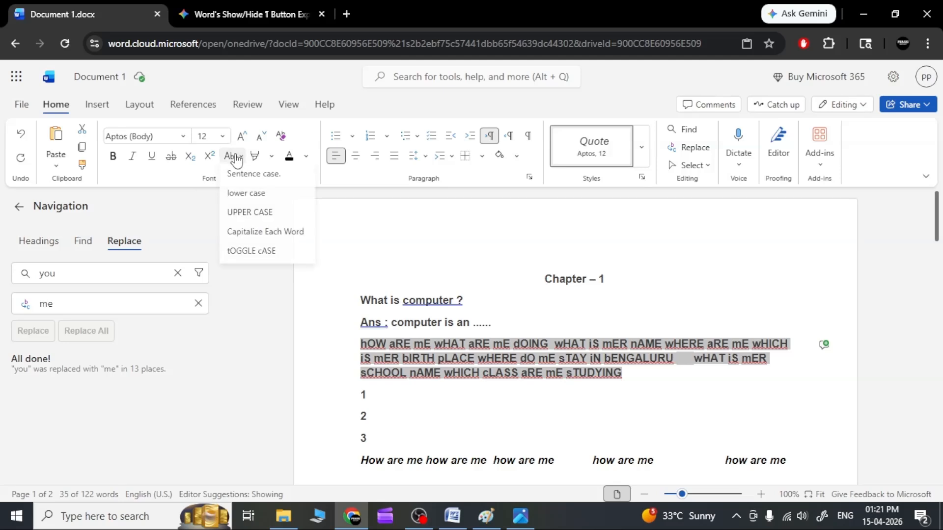
{"action": "left_click", "coordinate": [262, 177]}
{"action": "left_click", "coordinate": [488, 391]}
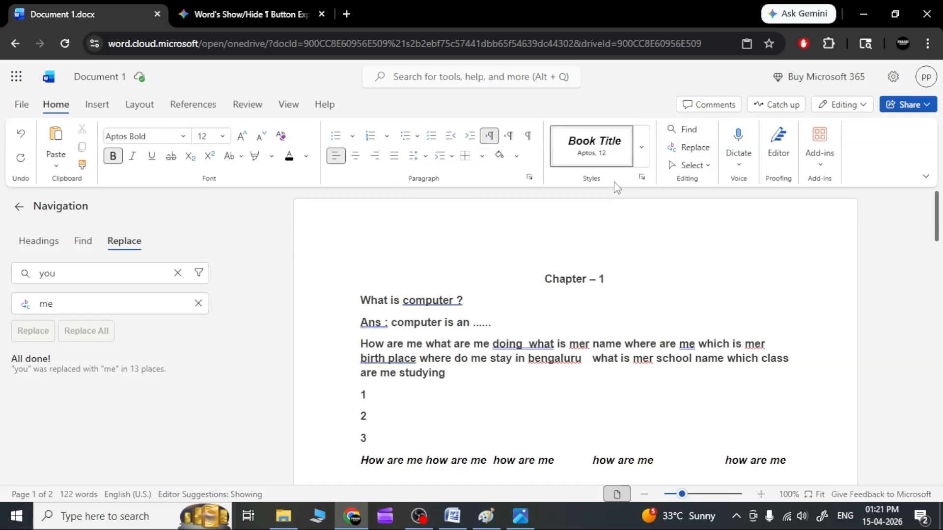
{"action": "left_click", "coordinate": [641, 149]}
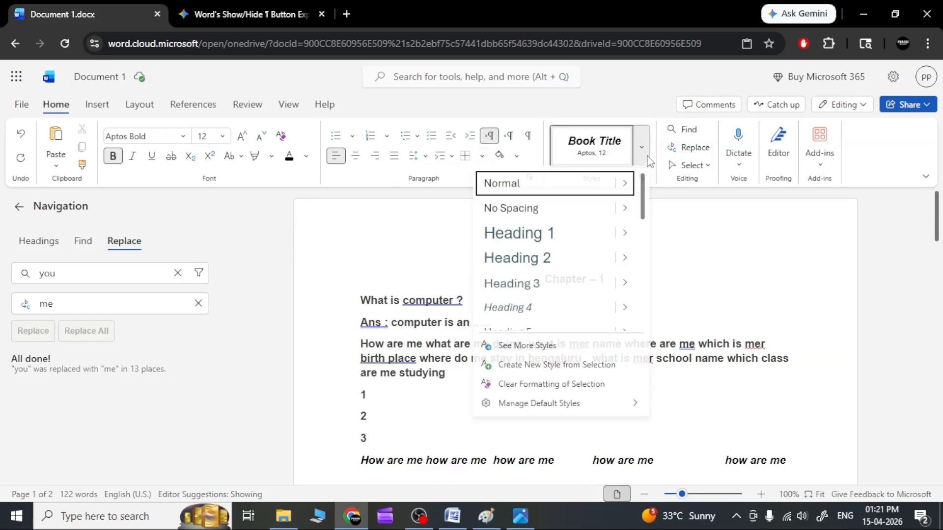
{"action": "left_click", "coordinate": [642, 157]}
{"action": "left_click", "coordinate": [648, 160]}
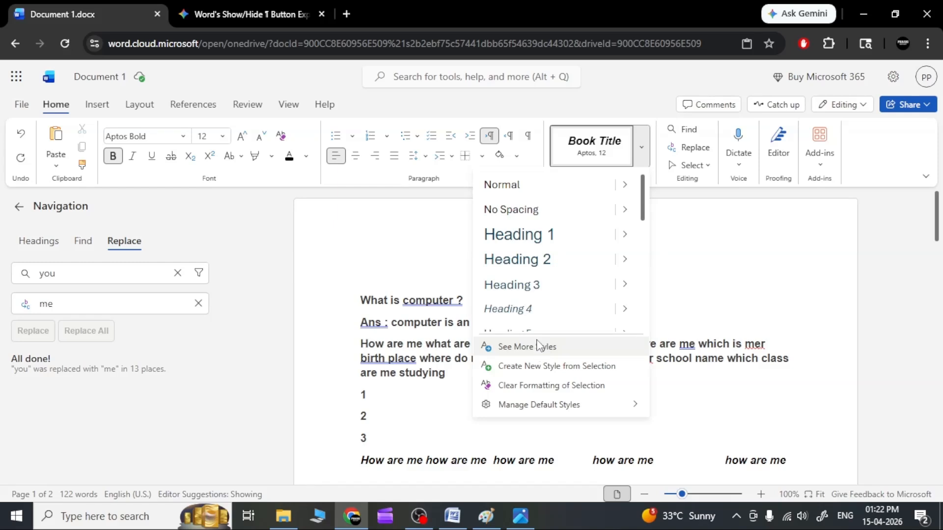
{"action": "left_click", "coordinate": [641, 155]}
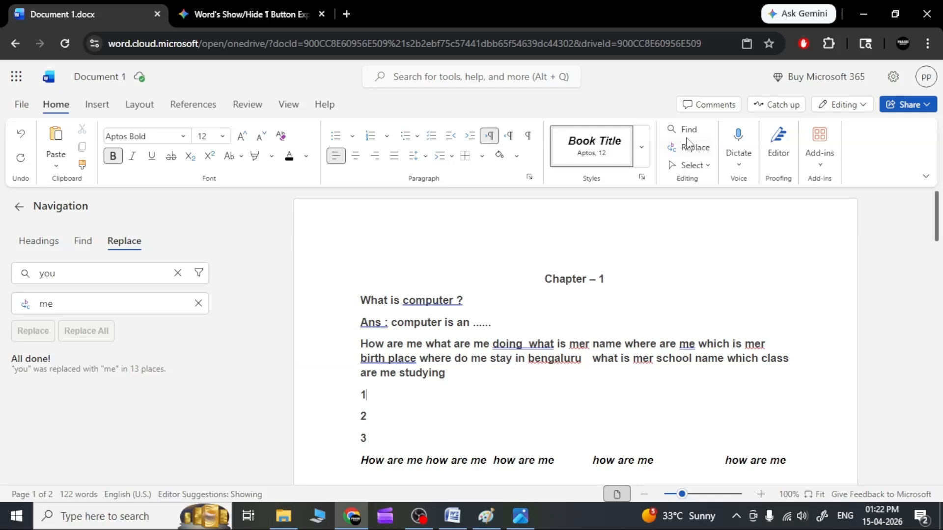
{"action": "left_click", "coordinate": [101, 110]}
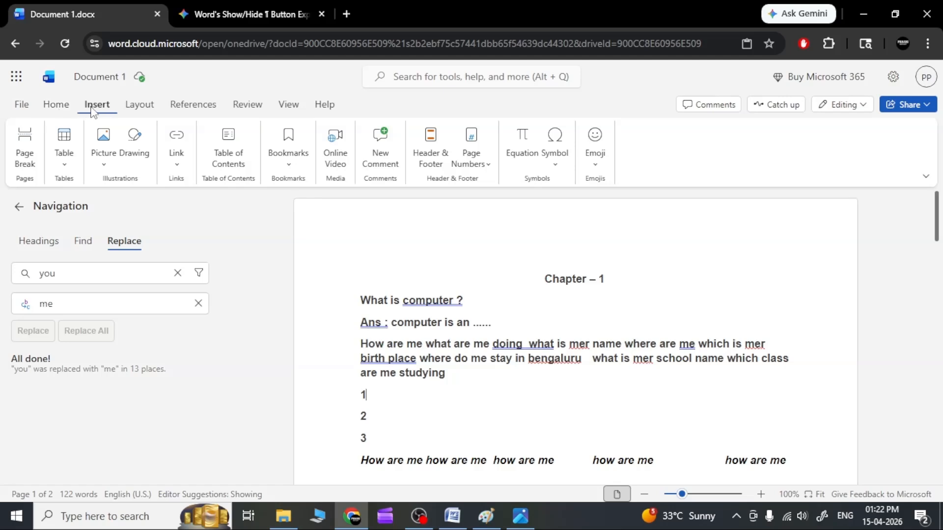
{"action": "left_click", "coordinate": [68, 109]}
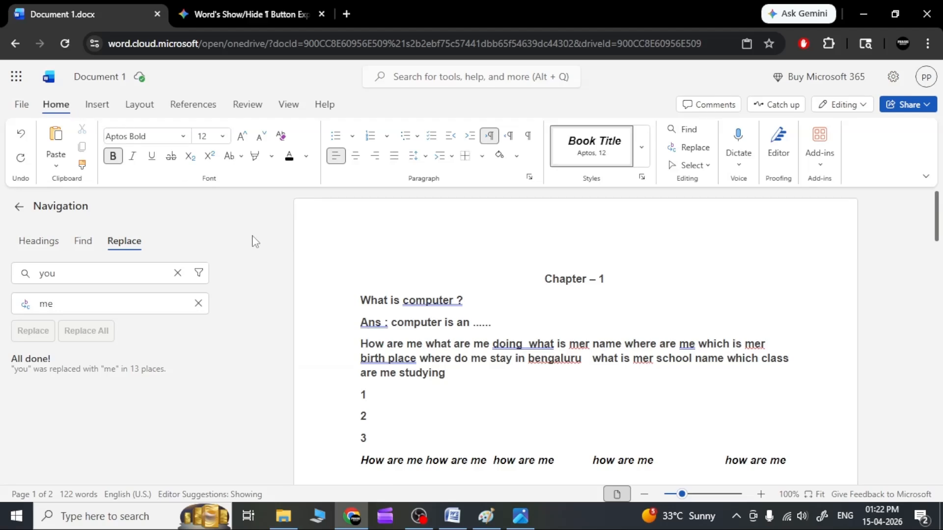
Add "t" at the end of the "What is computer ?" line and show the recently opened files
{"action": "left_click", "coordinate": [470, 302]}
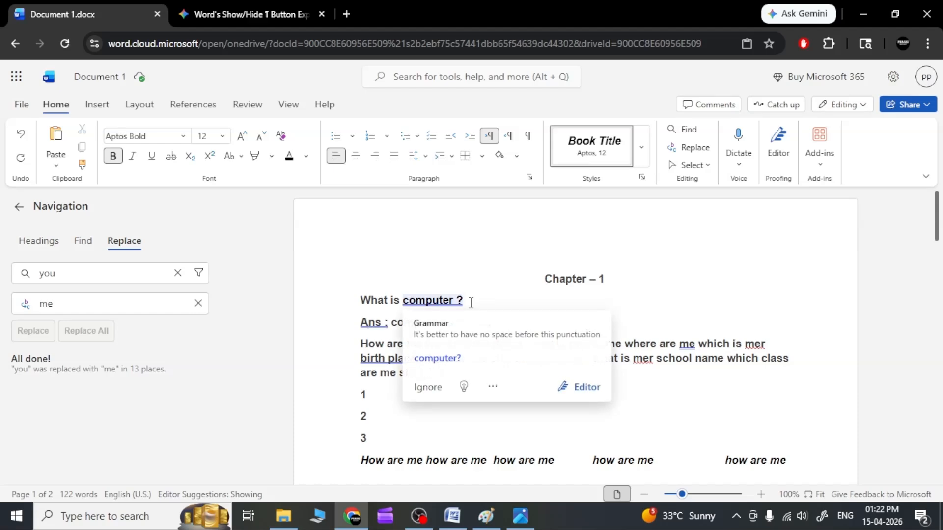
{"action": "type", "text": "i"}
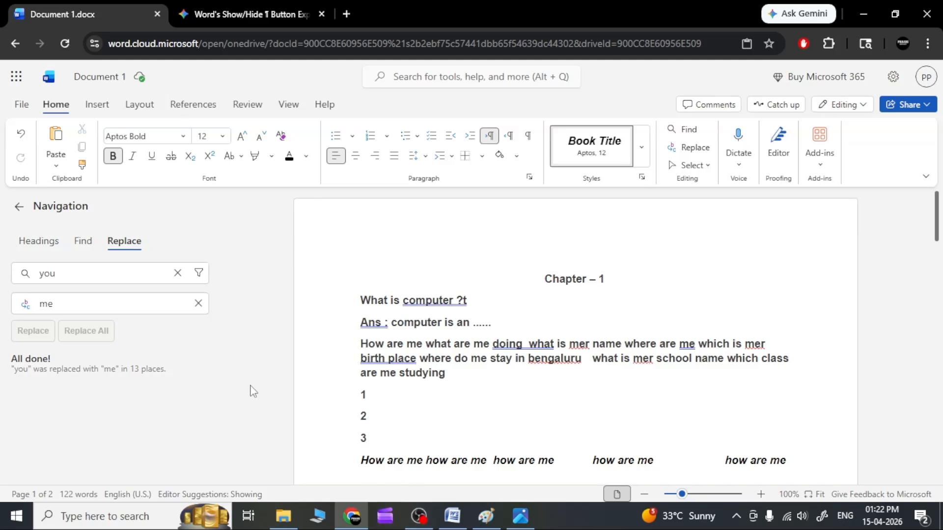
{"action": "left_click", "coordinate": [26, 106]}
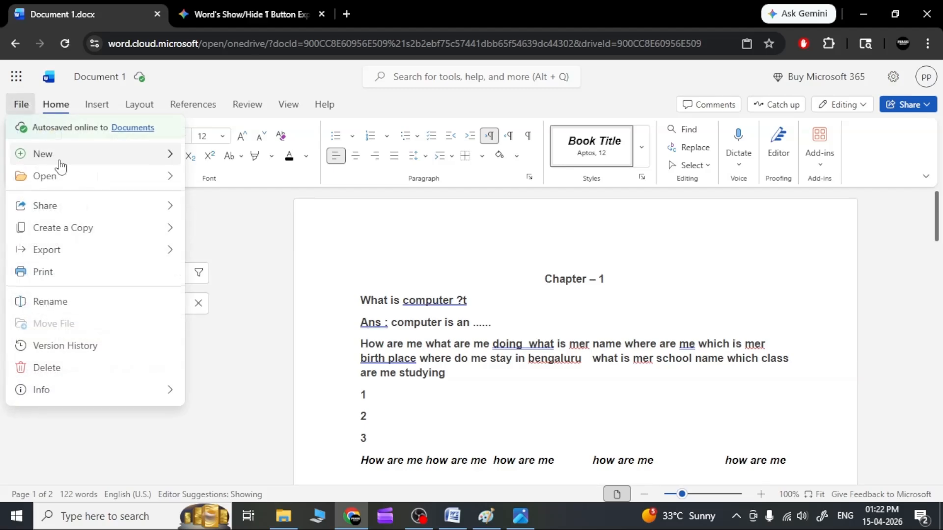
{"action": "mouse_move", "coordinate": [63, 184]}
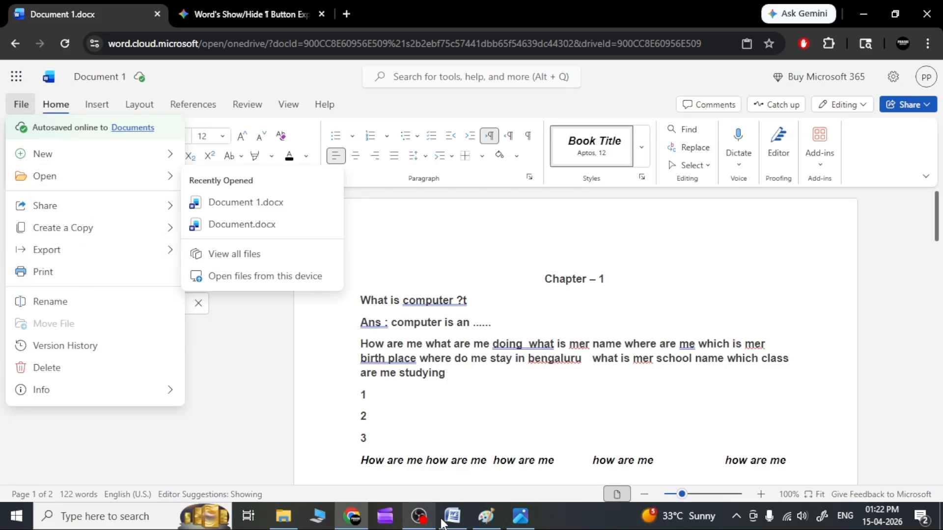
Switch to the desktop Microsoft Word window and place the cursor after "Cat" in the word list
{"action": "left_click", "coordinate": [455, 522]}
{"action": "left_click", "coordinate": [392, 266]}
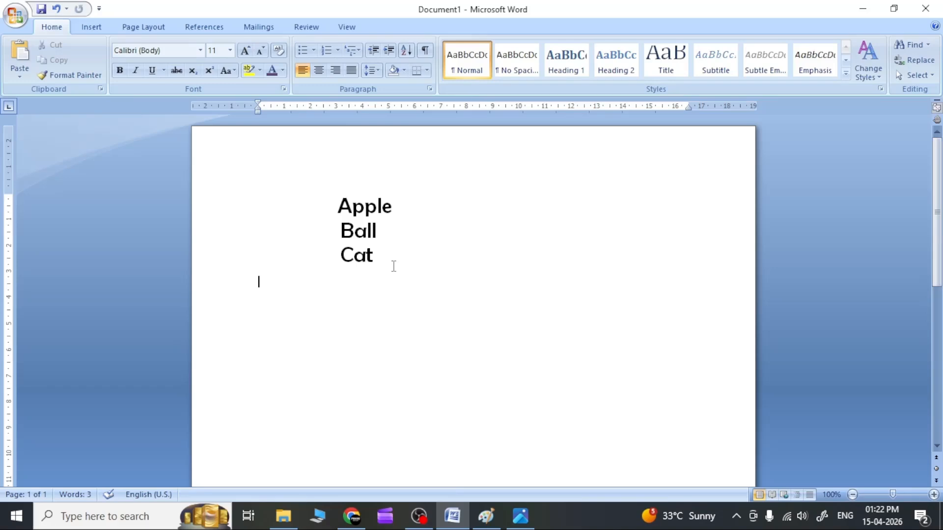
{"action": "left_click", "coordinate": [393, 253]}
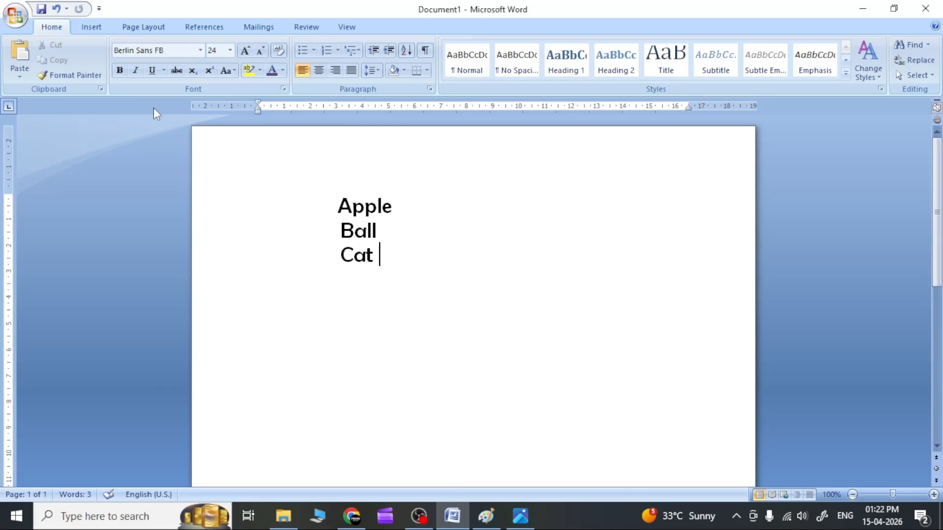
Start saving the Apple, Ball, Cat document and choose the Documents folder as its location
{"action": "left_click", "coordinate": [18, 19]}
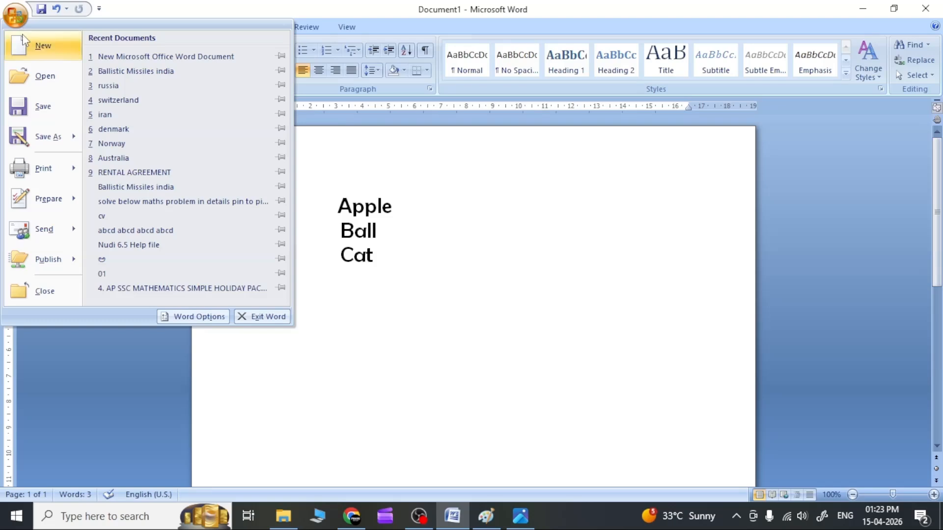
{"action": "left_click", "coordinate": [43, 109]}
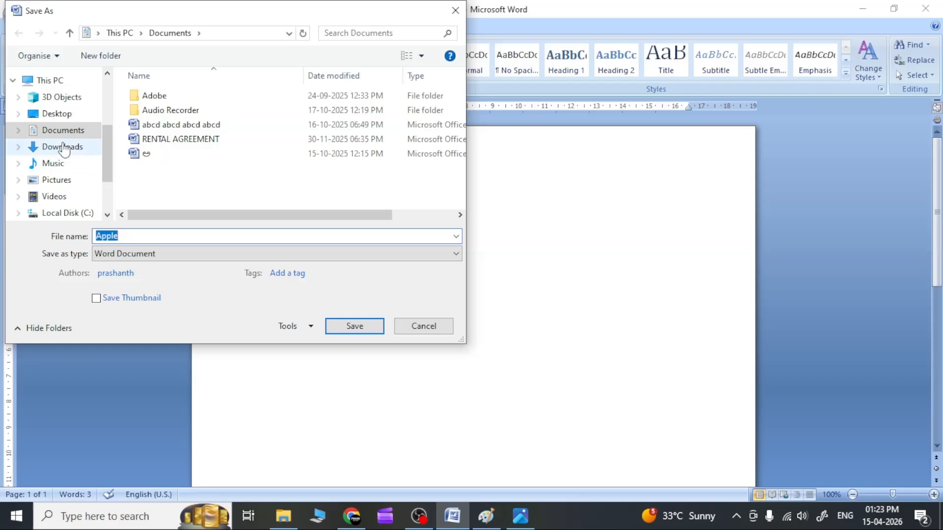
{"action": "left_click", "coordinate": [59, 117]}
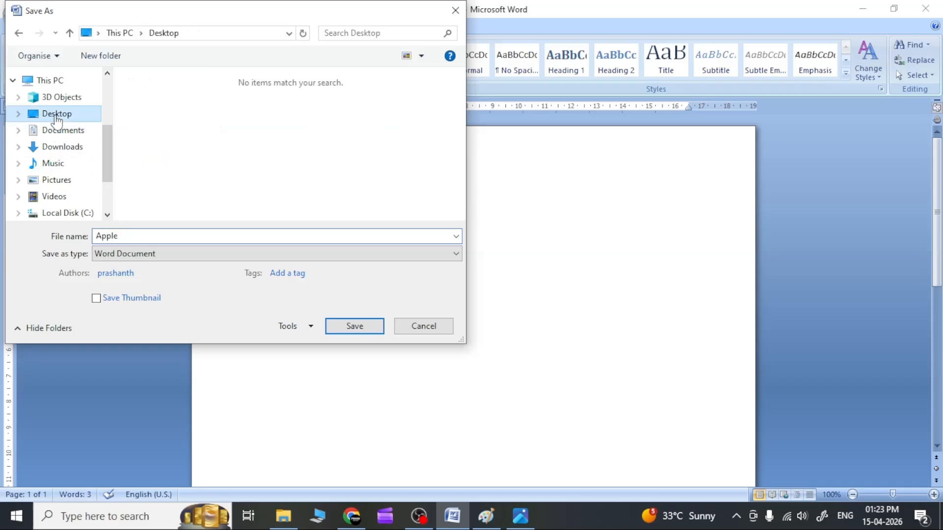
{"action": "left_click", "coordinate": [67, 135]}
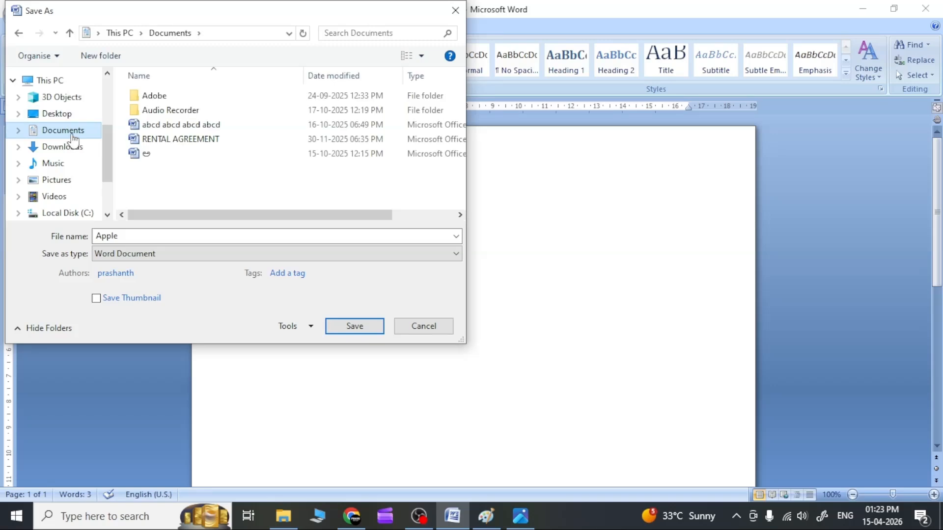
Name the file "my first word file" and save it as a Word Document
{"action": "left_click", "coordinate": [149, 238]}
{"action": "left_click", "coordinate": [217, 239]}
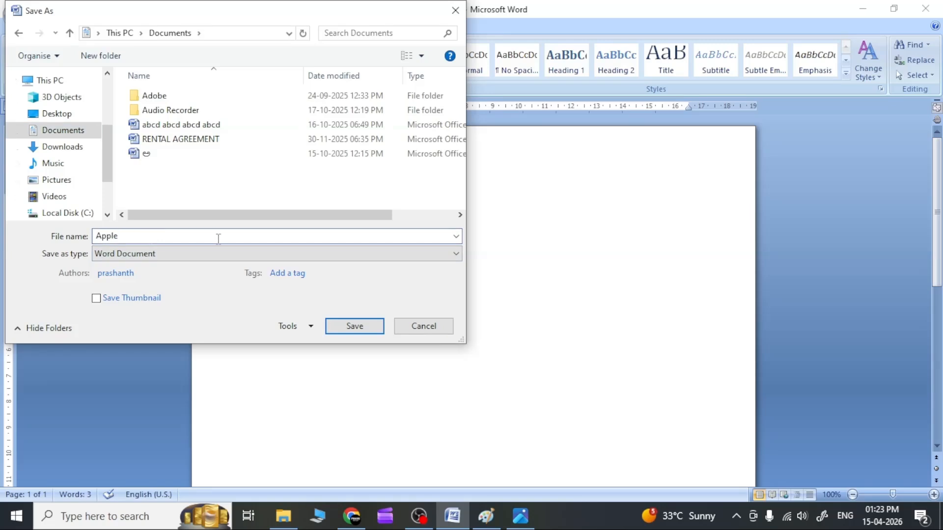
{"action": "left_click_drag", "start_coordinate": [152, 237], "coordinate": [85, 241]}
{"action": "key", "text": "BackSpace"}
{"action": "type", "text": "my first"}
{"action": "type", "text": "word file"}
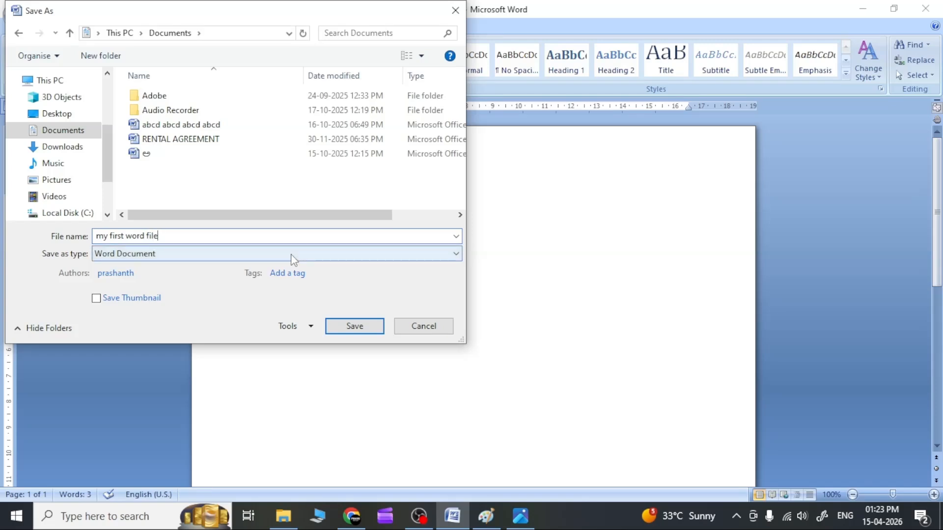
{"action": "left_click", "coordinate": [350, 334]}
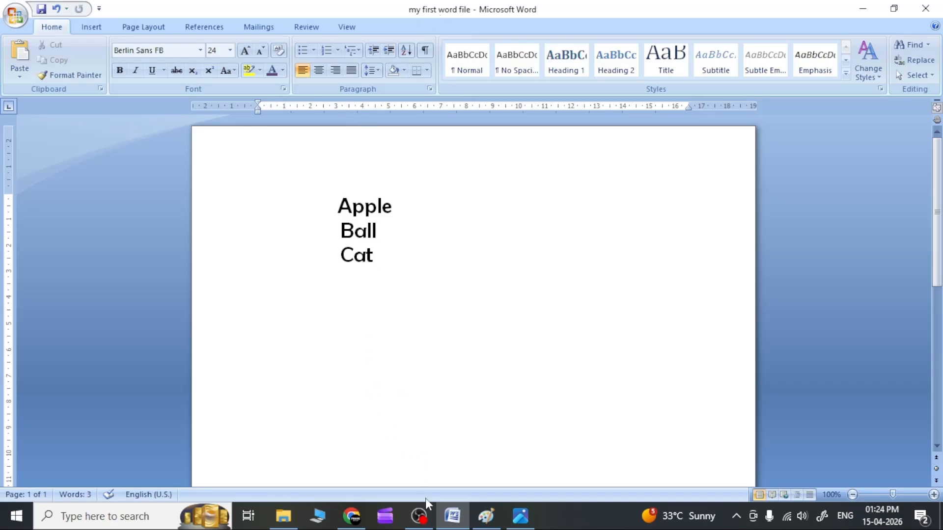
Switch to Document 1 in Word online in Chrome, show the Insert tools and close the Navigation pane
{"action": "mouse_move", "coordinate": [348, 517]}
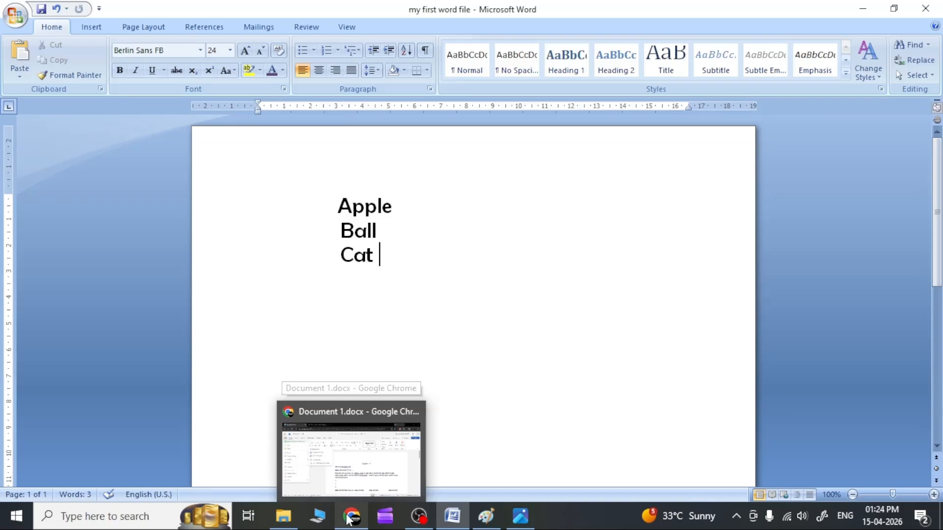
{"action": "left_click", "coordinate": [376, 442]}
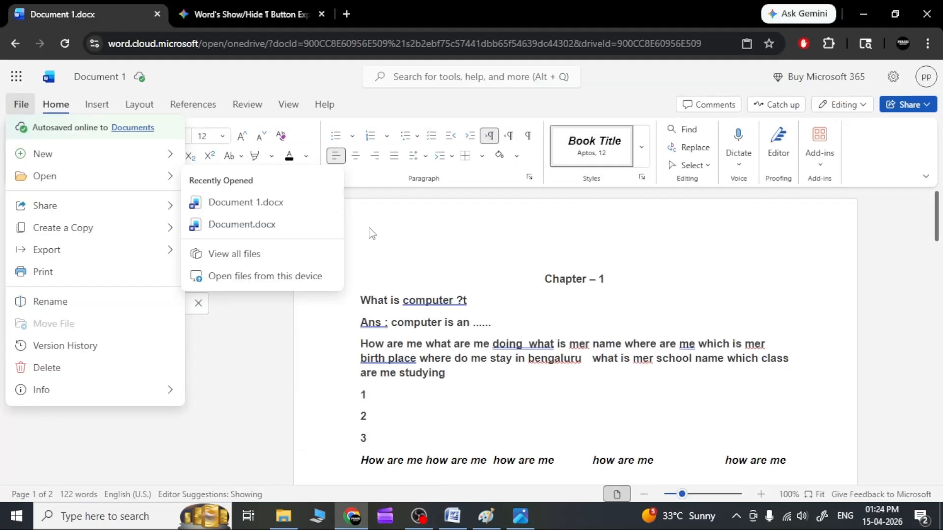
{"action": "left_click", "coordinate": [24, 113]}
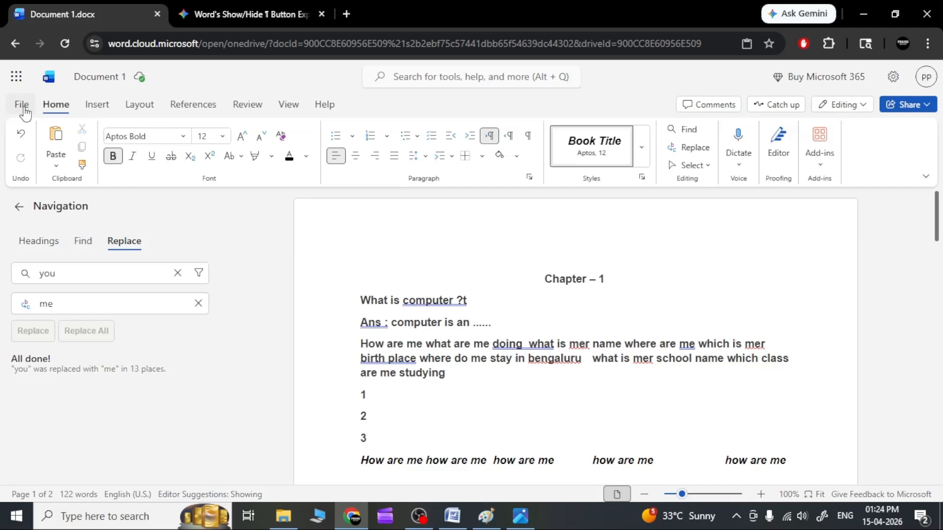
{"action": "left_click", "coordinate": [94, 109]}
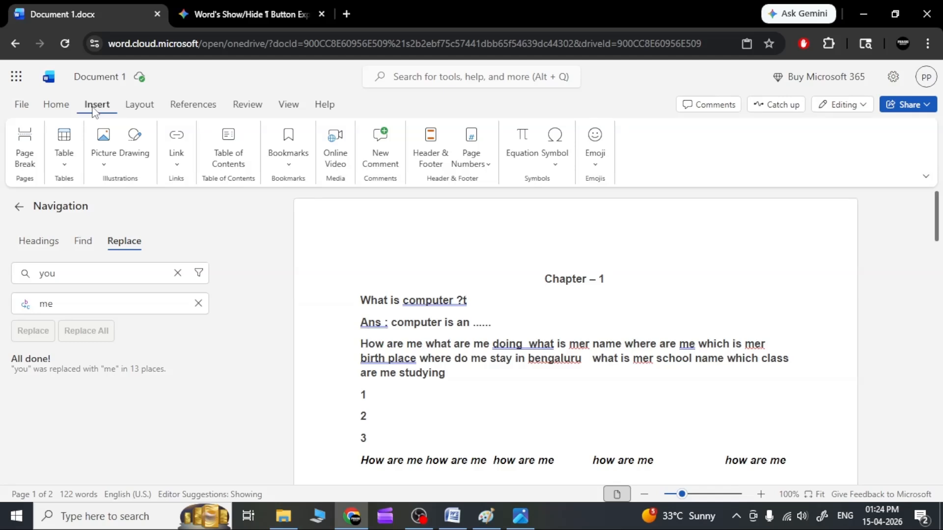
{"action": "left_click", "coordinate": [19, 207]}
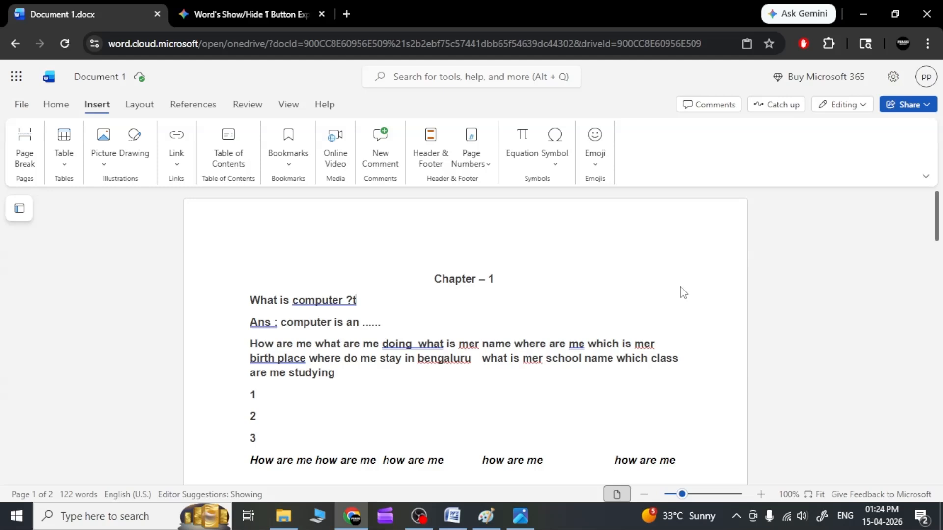
Look through both pages of the document down to the end of the last page
{"action": "scroll", "coordinate": [637, 277], "scroll_direction": "down", "scroll_amount": 12}
{"action": "scroll", "coordinate": [637, 278], "scroll_direction": "down", "scroll_amount": 3}
{"action": "scroll", "coordinate": [637, 277], "scroll_direction": "up", "scroll_amount": 5}
{"action": "scroll", "coordinate": [637, 277], "scroll_direction": "down", "scroll_amount": 3}
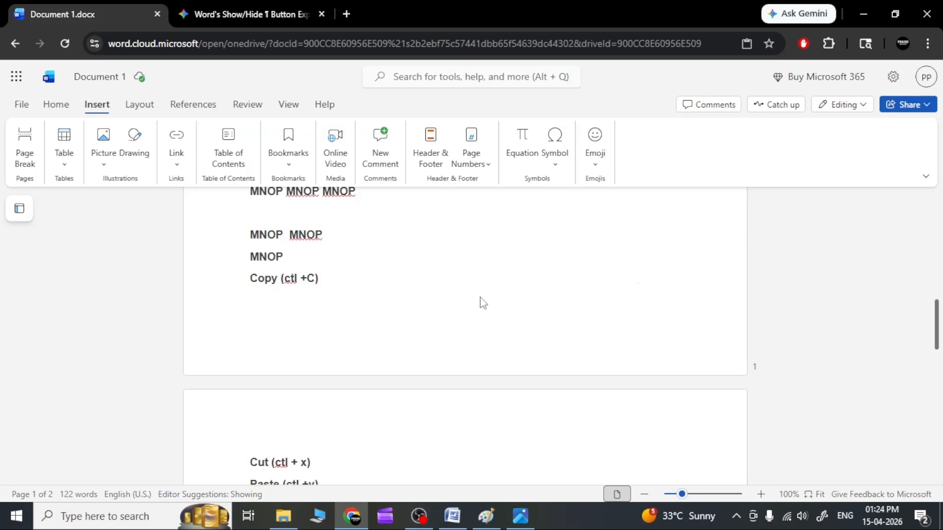
{"action": "scroll", "coordinate": [484, 303], "scroll_direction": "down", "scroll_amount": 10}
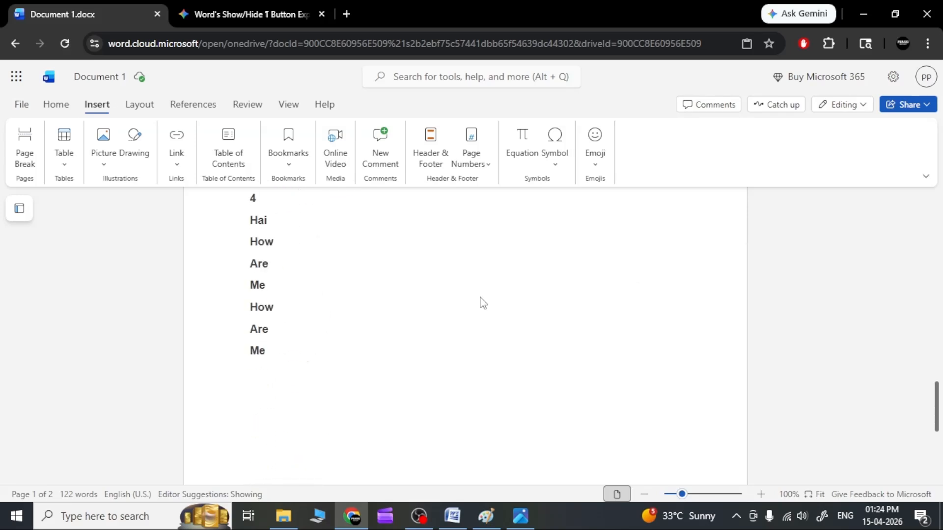
{"action": "scroll", "coordinate": [483, 302], "scroll_direction": "down", "scroll_amount": 1}
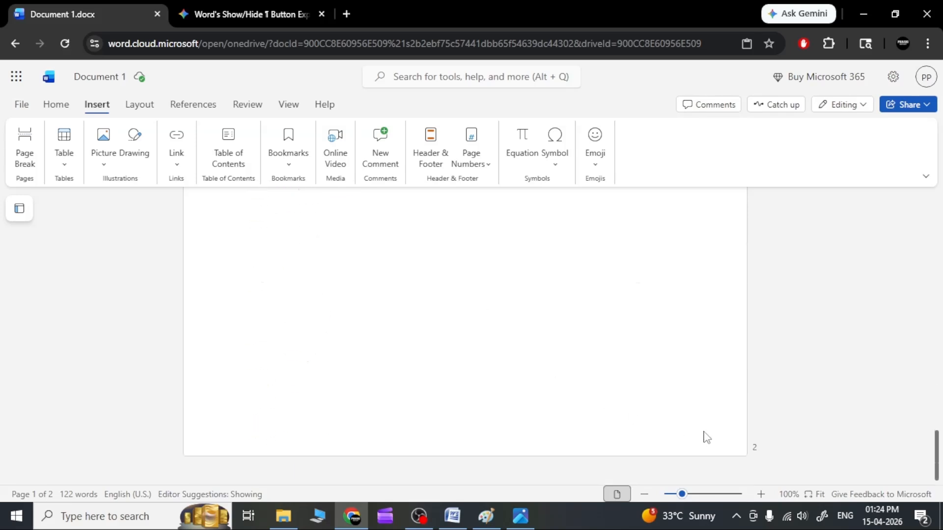
{"action": "scroll", "coordinate": [697, 408], "scroll_direction": "up", "scroll_amount": 10}
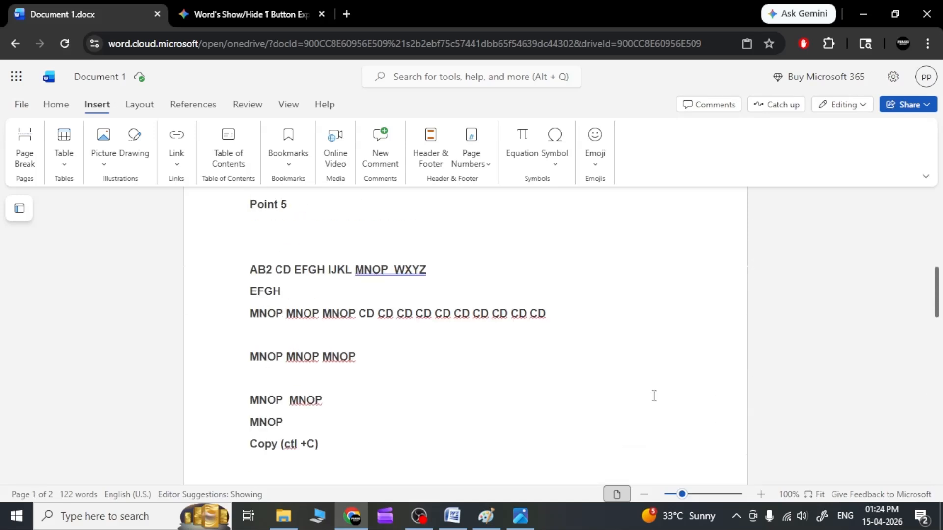
{"action": "scroll", "coordinate": [346, 390], "scroll_direction": "down", "scroll_amount": 3}
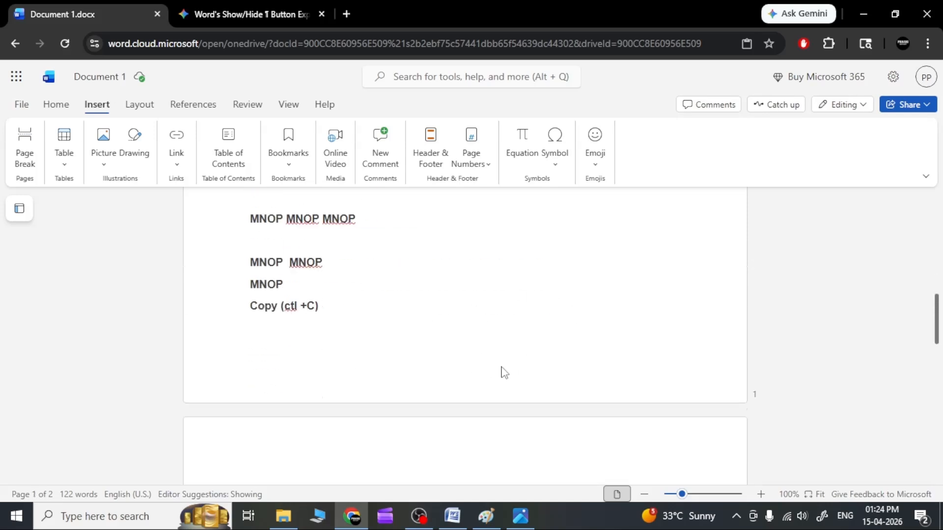
{"action": "scroll", "coordinate": [501, 373], "scroll_direction": "down", "scroll_amount": 3}
{"action": "scroll", "coordinate": [592, 404], "scroll_direction": "down", "scroll_amount": 10}
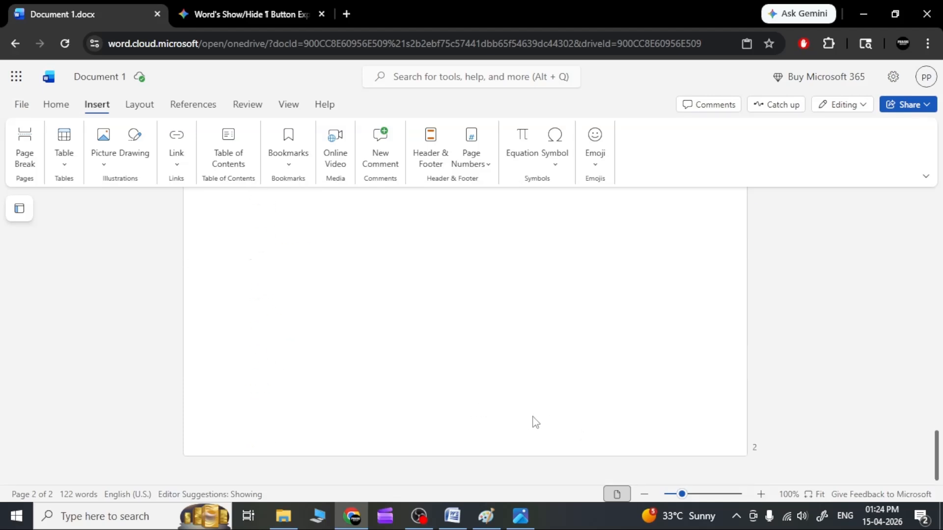
Add blank lines after the final "Me" on page 2 until the cursor moves onto a third page
{"action": "scroll", "coordinate": [541, 385], "scroll_direction": "up", "scroll_amount": 5}
{"action": "left_click", "coordinate": [271, 375]}
{"action": "left_click", "coordinate": [281, 381]}
{"action": "key", "text": "Return"}
{"action": "key", "text": "Return"}
{"action": "key", "text": "Return"}
{"action": "key", "text": "Return"}
{"action": "key", "text": "Return"}
{"action": "key", "text": "Return"}
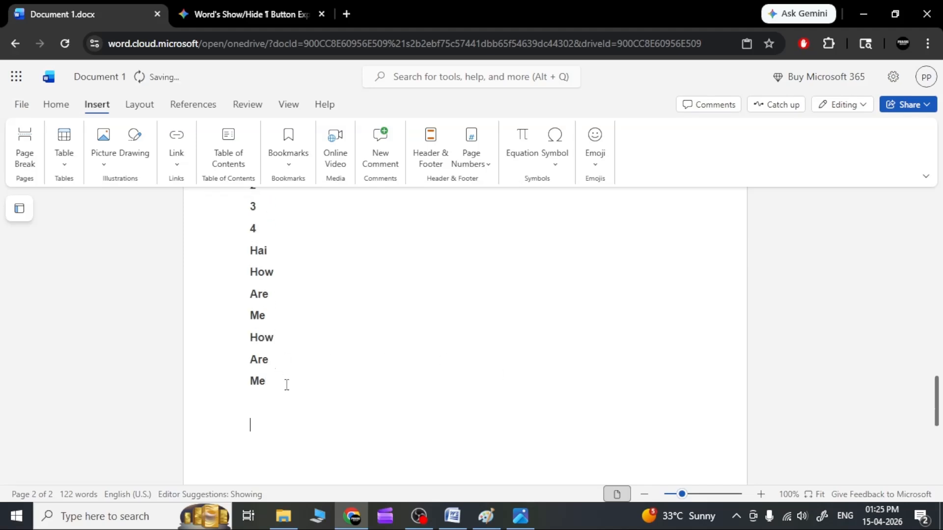
{"action": "key", "text": "Return"}
{"action": "key", "text": "Return"}
{"action": "key", "text": "Return"}
{"action": "key", "text": "Return"}
{"action": "key", "text": "Return"}
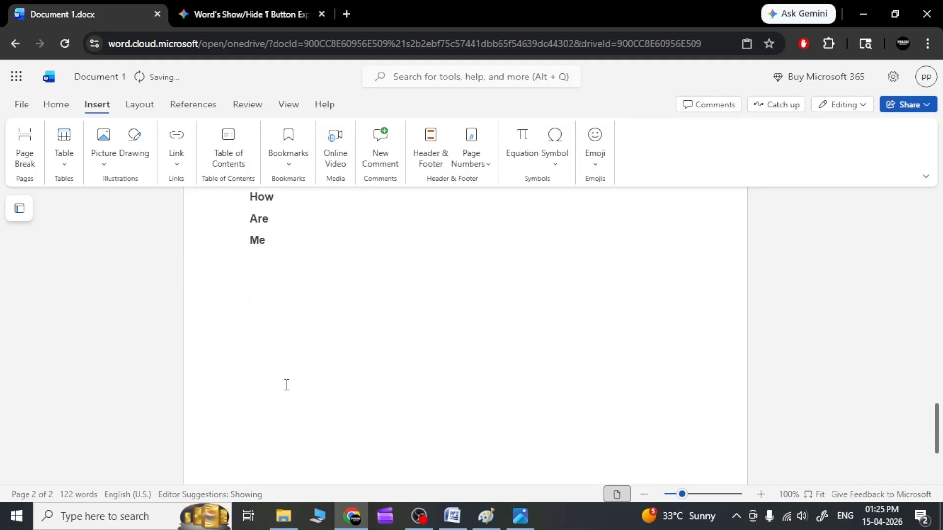
{"action": "key", "text": "Return"}
{"action": "key", "text": "Return"}
{"action": "key", "text": "Return"}
{"action": "key", "text": "Return"}
{"action": "key", "text": "Return"}
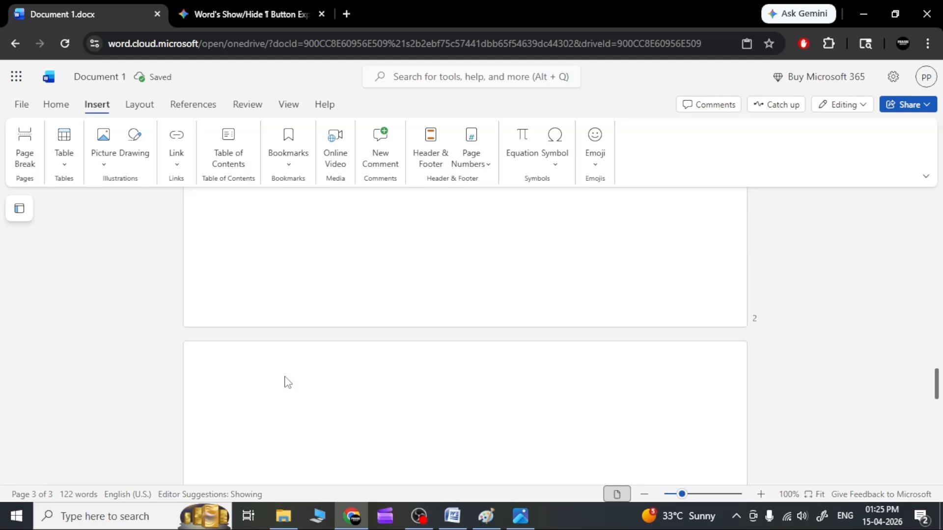
Keep adding blank lines on page 3 until the cursor moves onto a fourth page
{"action": "scroll", "coordinate": [286, 379], "scroll_direction": "down", "scroll_amount": 1}
{"action": "scroll", "coordinate": [285, 376], "scroll_direction": "down", "scroll_amount": 2}
{"action": "scroll", "coordinate": [286, 376], "scroll_direction": "down", "scroll_amount": 1}
{"action": "key", "text": "Return"}
{"action": "key", "text": "Return"}
{"action": "key", "text": "Return"}
{"action": "key", "text": "Return"}
{"action": "key", "text": "Return"}
{"action": "key", "text": "Return"}
{"action": "key", "text": "Return"}
{"action": "key", "text": "Return"}
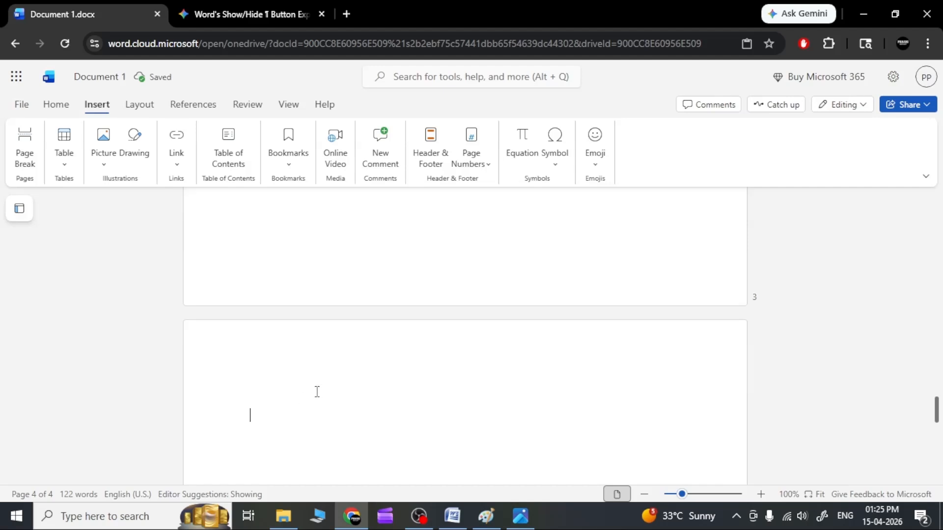
Look through the text and blank pages, placing the cursor on page 3 to check the page indicator
{"action": "scroll", "coordinate": [347, 318], "scroll_direction": "up", "scroll_amount": 3}
{"action": "scroll", "coordinate": [477, 366], "scroll_direction": "down", "scroll_amount": 4}
{"action": "scroll", "coordinate": [684, 331], "scroll_direction": "up", "scroll_amount": 2}
{"action": "scroll", "coordinate": [491, 400], "scroll_direction": "up", "scroll_amount": 12}
{"action": "scroll", "coordinate": [503, 378], "scroll_direction": "up", "scroll_amount": 10}
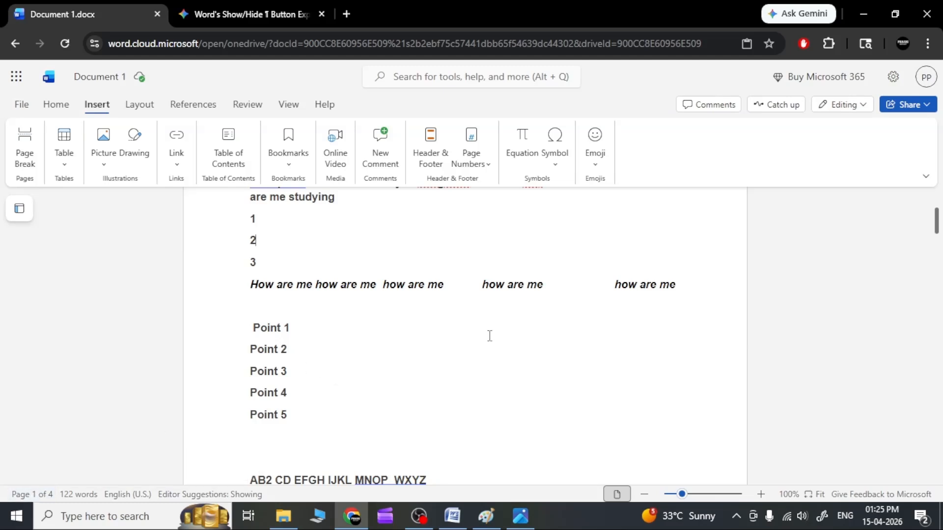
{"action": "scroll", "coordinate": [488, 334], "scroll_direction": "down", "scroll_amount": 10}
{"action": "scroll", "coordinate": [414, 374], "scroll_direction": "down", "scroll_amount": 3}
{"action": "left_click", "coordinate": [385, 389]}
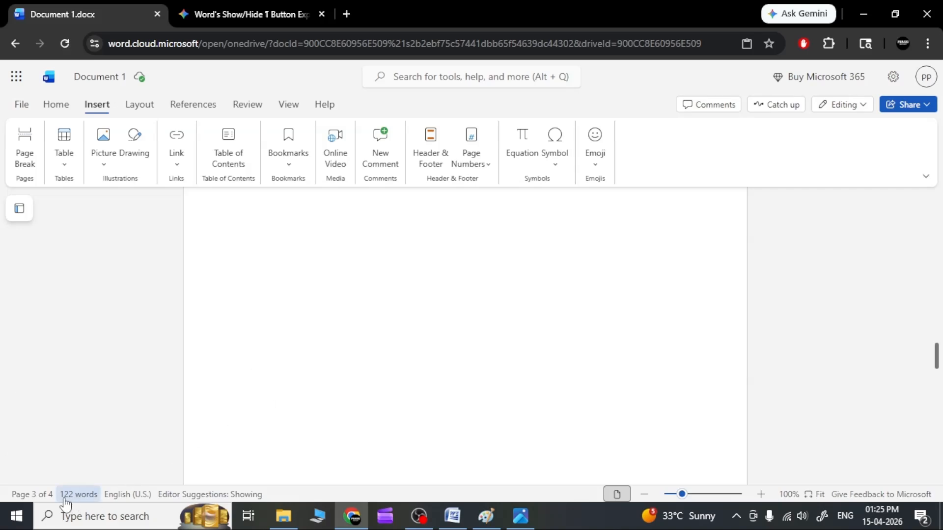
{"action": "scroll", "coordinate": [438, 391], "scroll_direction": "up", "scroll_amount": 15}
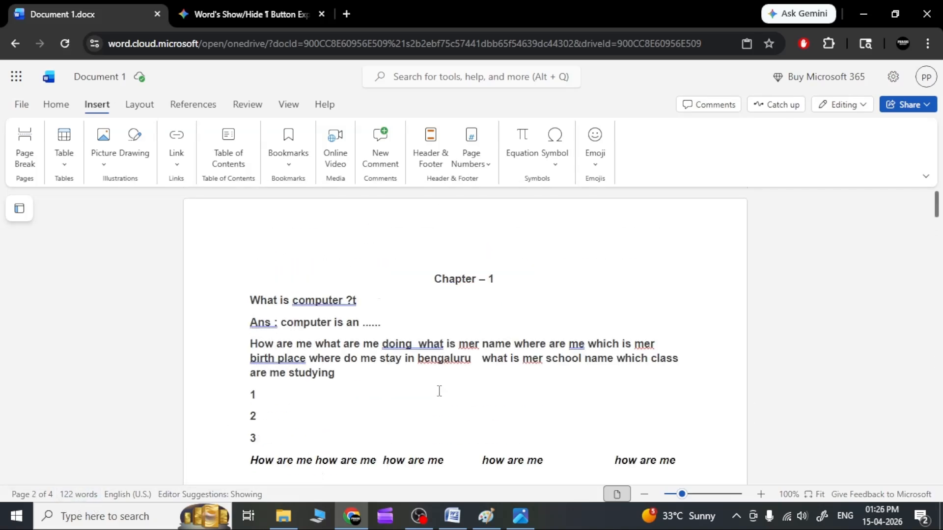
{"action": "left_click", "coordinate": [468, 344]}
{"action": "left_click", "coordinate": [443, 303]}
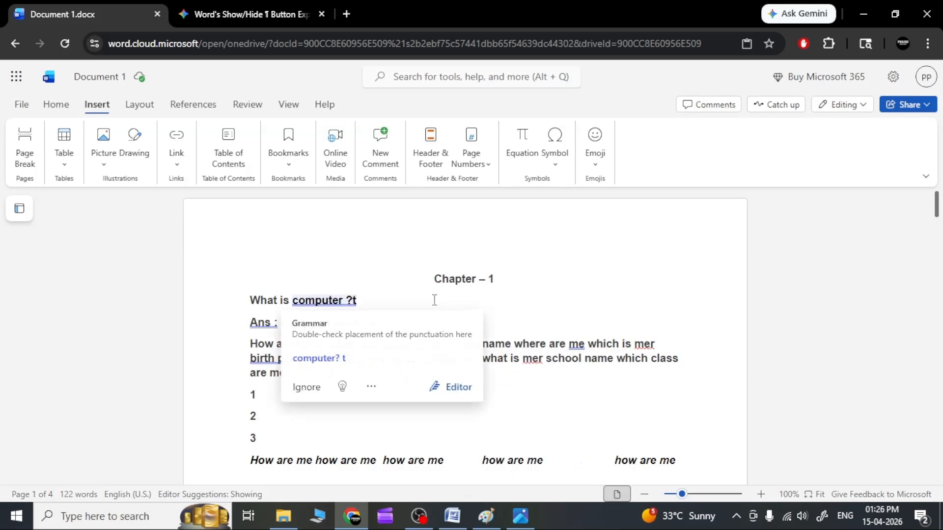
{"action": "left_click", "coordinate": [352, 282]}
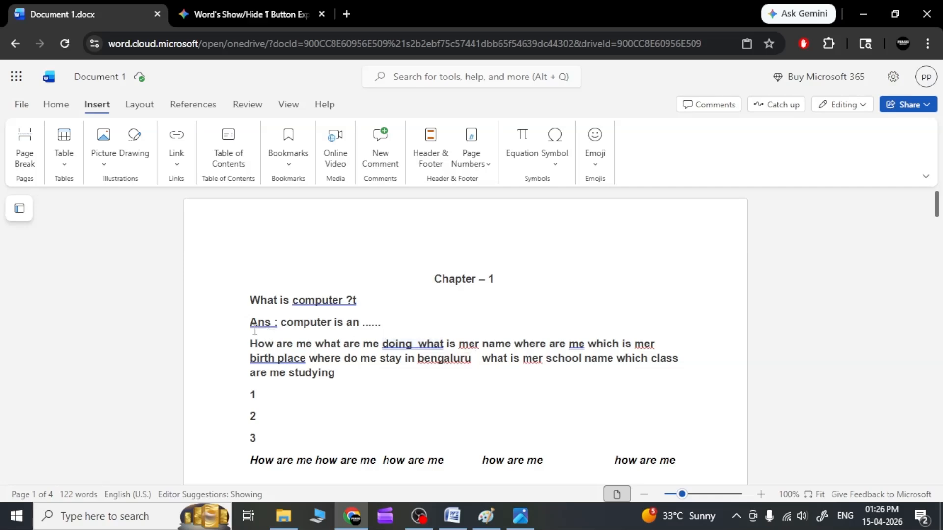
Insert a page break after the "Copy (ctl +C)" line at the end of page 1
{"action": "scroll", "coordinate": [256, 317], "scroll_direction": "down", "scroll_amount": 10}
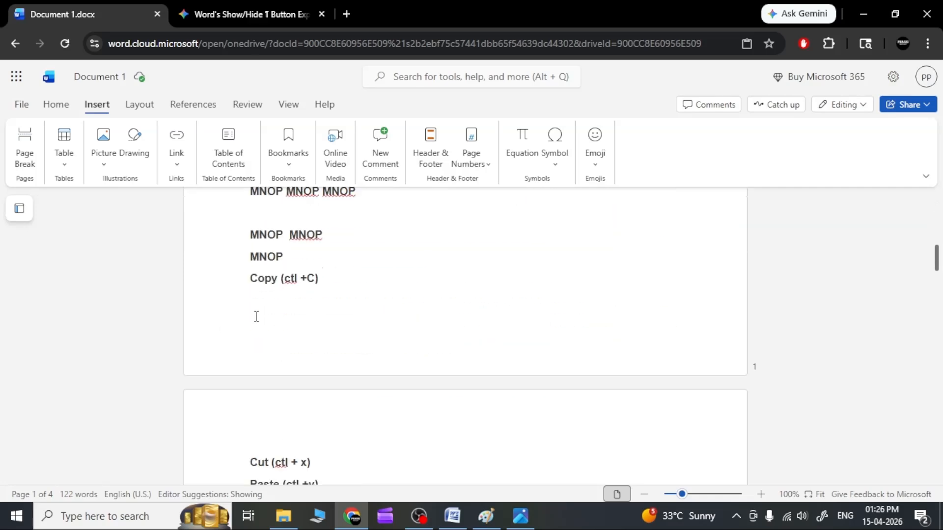
{"action": "left_click", "coordinate": [247, 335]}
{"action": "left_click", "coordinate": [383, 285]}
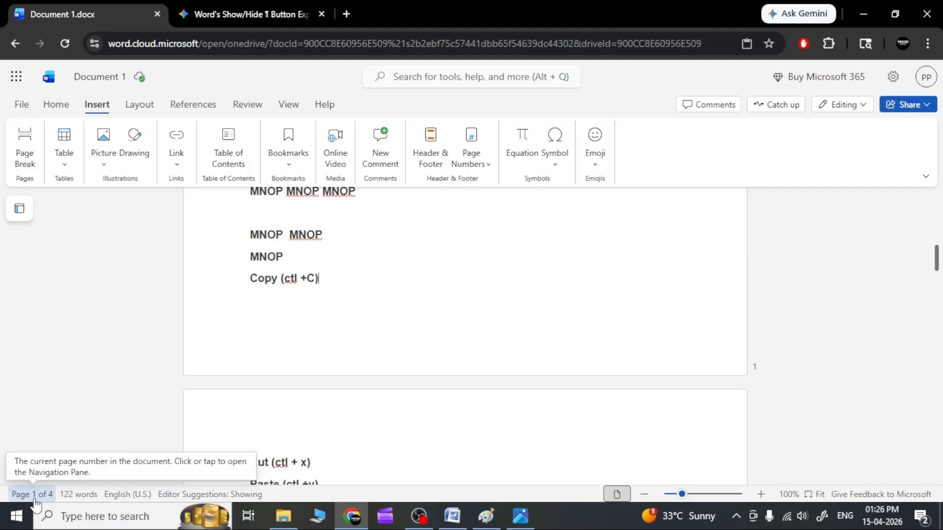
{"action": "left_click", "coordinate": [21, 162]}
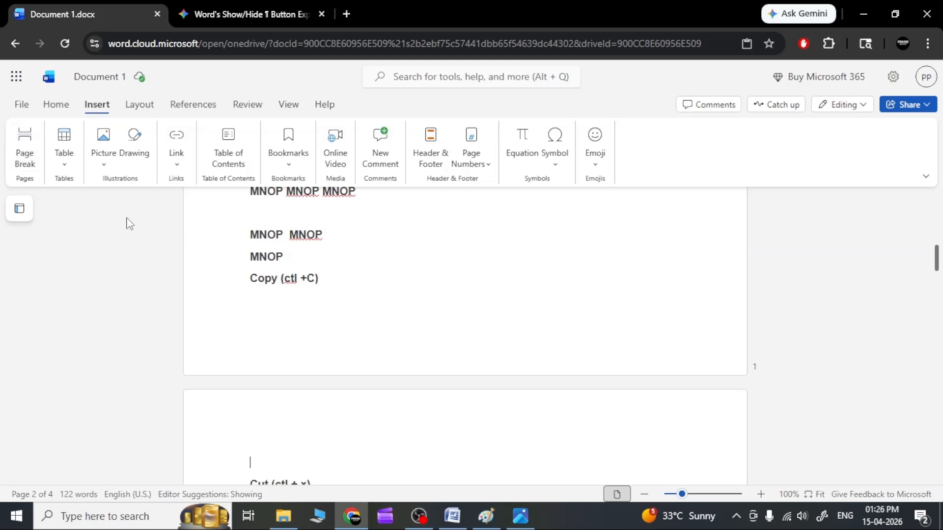
Insert a page break after the "Ans : computer is an ......" line and check the text on both sides of it
{"action": "scroll", "coordinate": [300, 301], "scroll_direction": "down", "scroll_amount": 7}
{"action": "scroll", "coordinate": [299, 301], "scroll_direction": "up", "scroll_amount": 2}
{"action": "scroll", "coordinate": [300, 301], "scroll_direction": "up", "scroll_amount": 5}
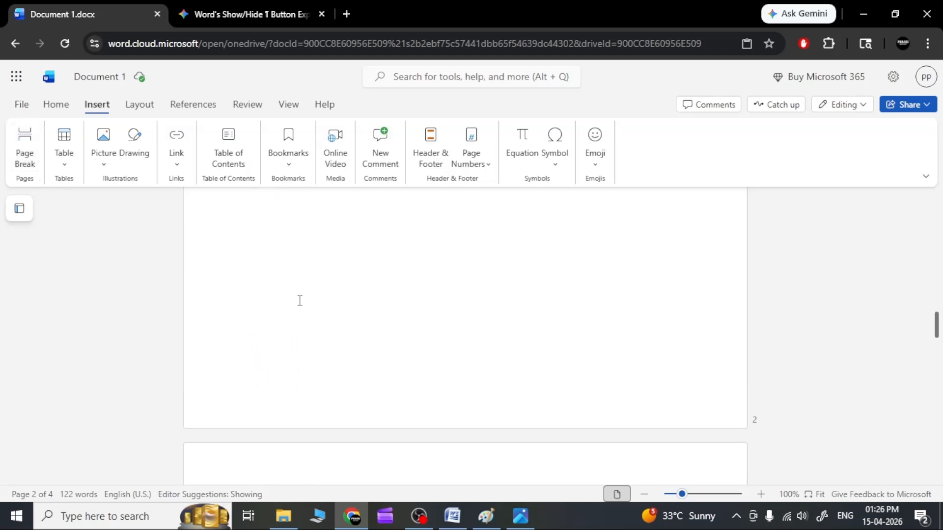
{"action": "scroll", "coordinate": [300, 301], "scroll_direction": "up", "scroll_amount": 5}
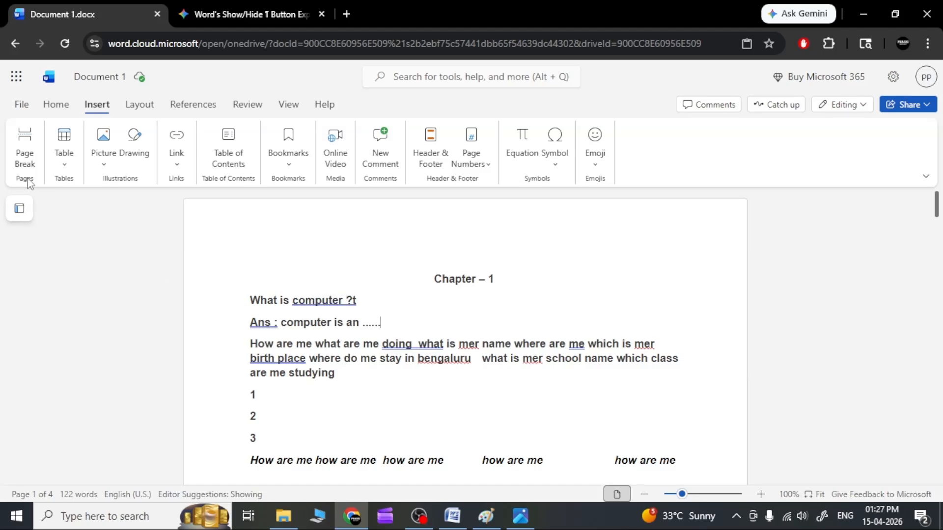
{"action": "left_click", "coordinate": [27, 162]}
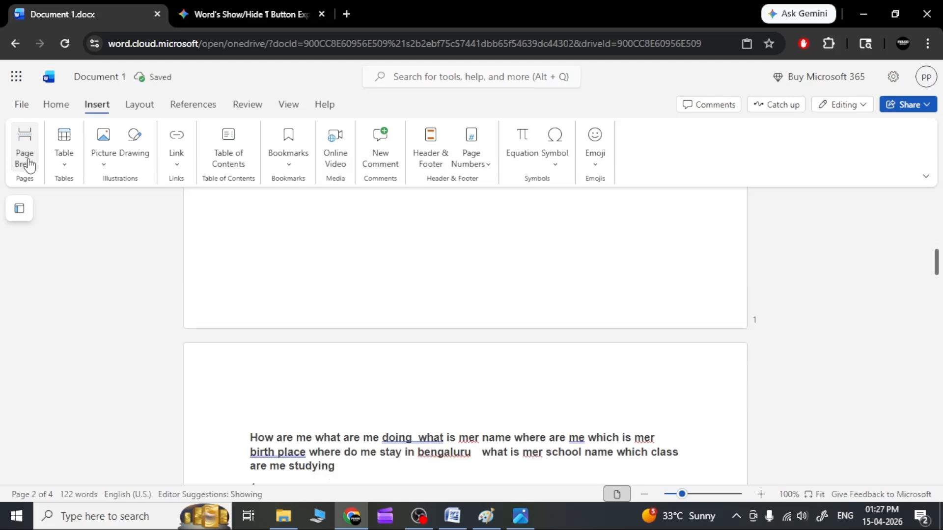
{"action": "scroll", "coordinate": [177, 378], "scroll_direction": "up", "scroll_amount": 10}
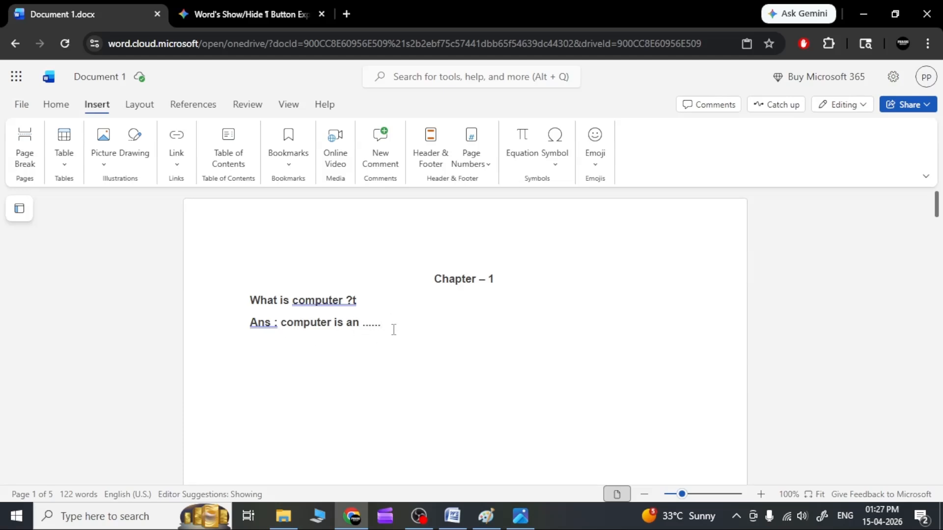
{"action": "scroll", "coordinate": [264, 330], "scroll_direction": "down", "scroll_amount": 3}
{"action": "scroll", "coordinate": [440, 324], "scroll_direction": "down", "scroll_amount": 5}
{"action": "scroll", "coordinate": [440, 320], "scroll_direction": "down", "scroll_amount": 6}
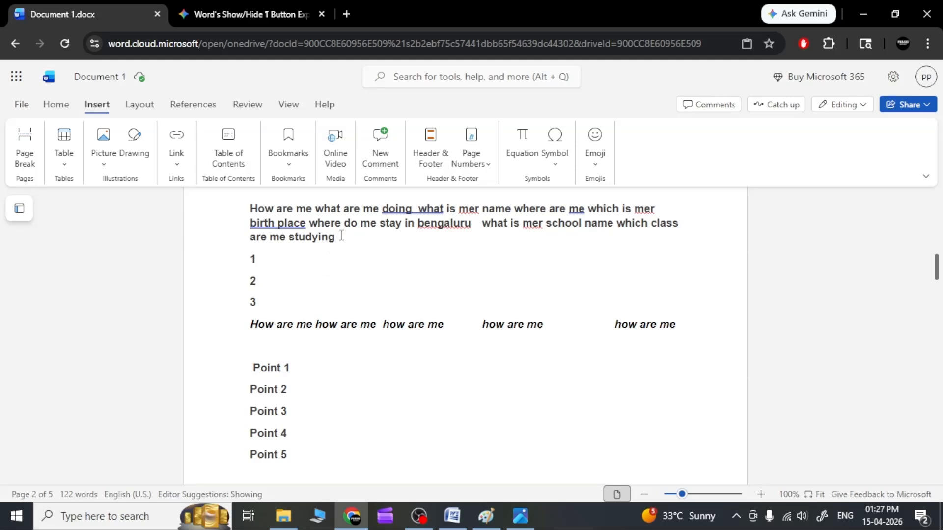
Insert a page break just before "do me stay in bengaluru" and check the pages on both sides of it
{"action": "left_click", "coordinate": [341, 229]}
{"action": "left_click", "coordinate": [32, 156]}
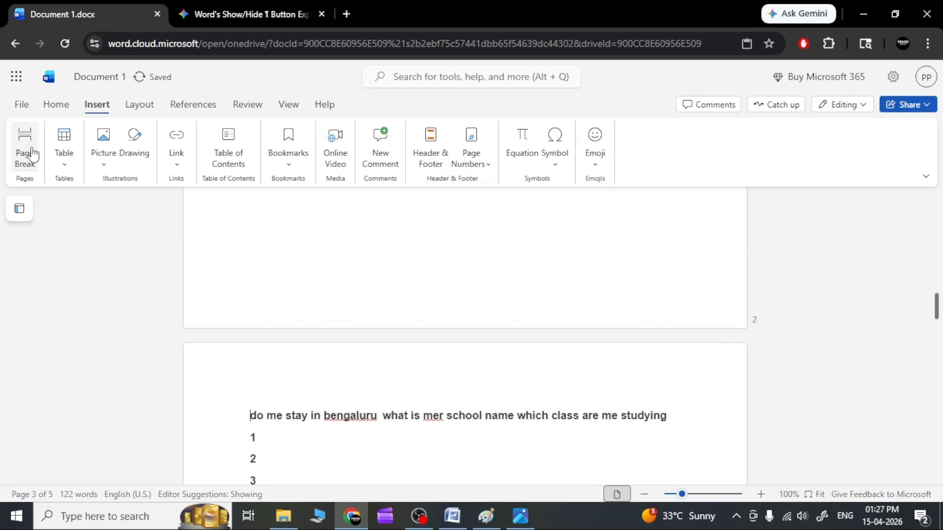
{"action": "scroll", "coordinate": [241, 305], "scroll_direction": "up", "scroll_amount": 5}
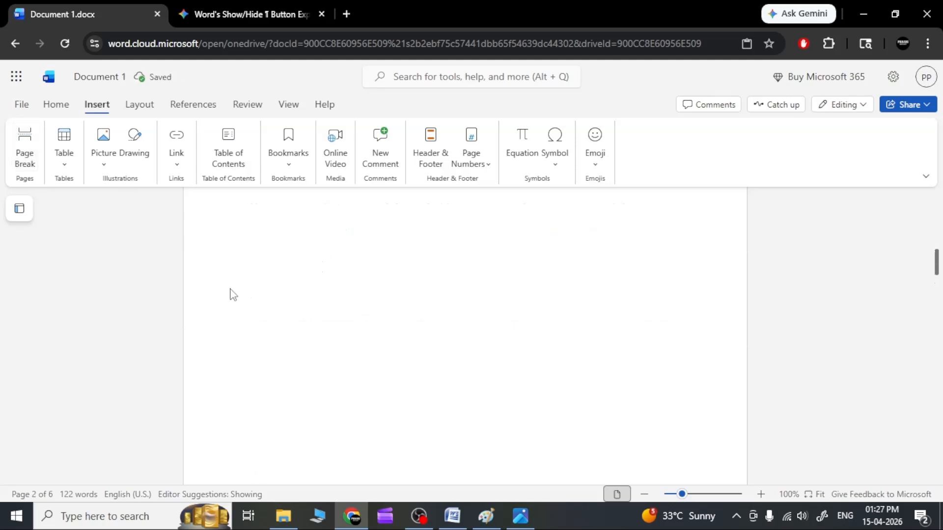
{"action": "scroll", "coordinate": [332, 331], "scroll_direction": "down", "scroll_amount": 7}
{"action": "scroll", "coordinate": [332, 330], "scroll_direction": "down", "scroll_amount": 5}
{"action": "scroll", "coordinate": [334, 326], "scroll_direction": "up", "scroll_amount": 3}
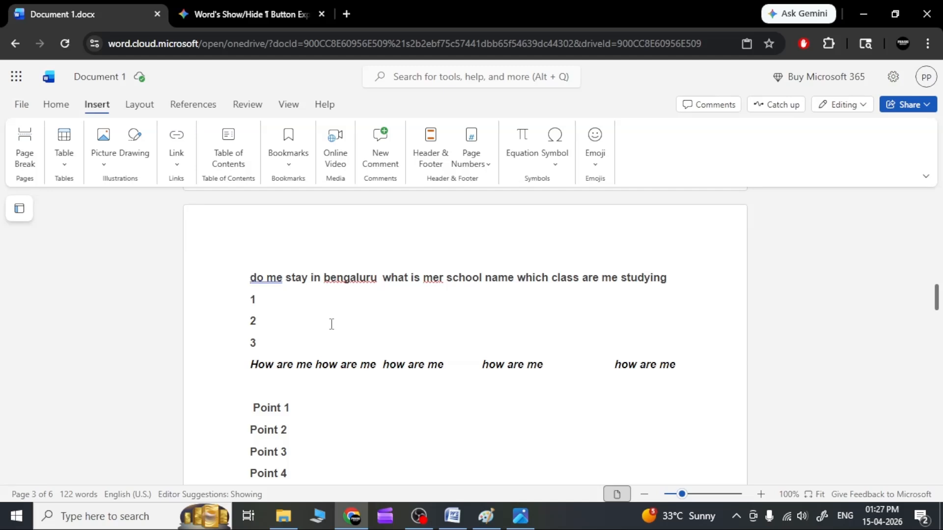
{"action": "scroll", "coordinate": [331, 324], "scroll_direction": "down", "scroll_amount": 15}
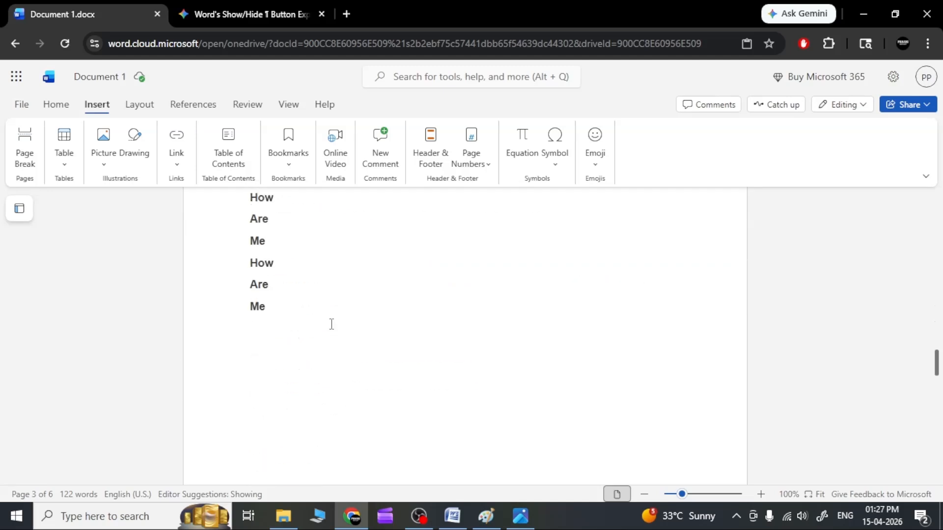
{"action": "scroll", "coordinate": [331, 324], "scroll_direction": "down", "scroll_amount": 11}
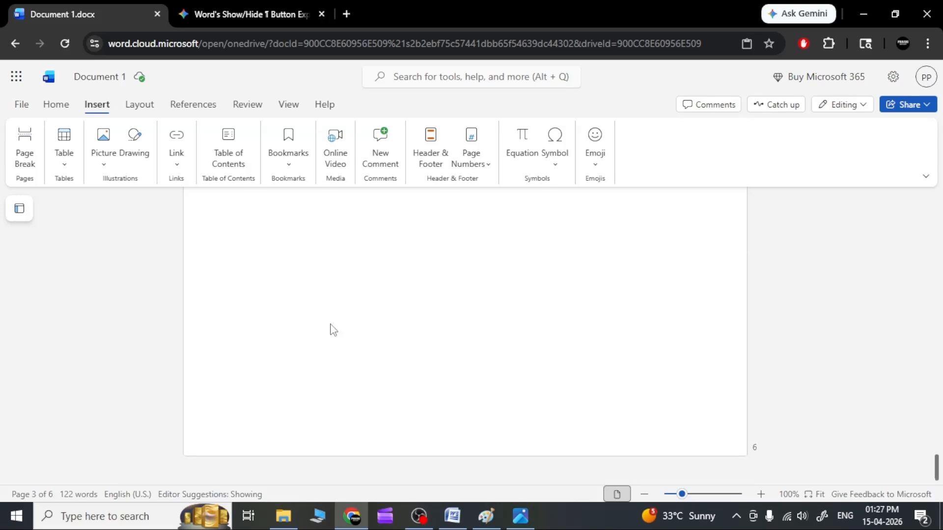
{"action": "scroll", "coordinate": [331, 326], "scroll_direction": "up", "scroll_amount": 20}
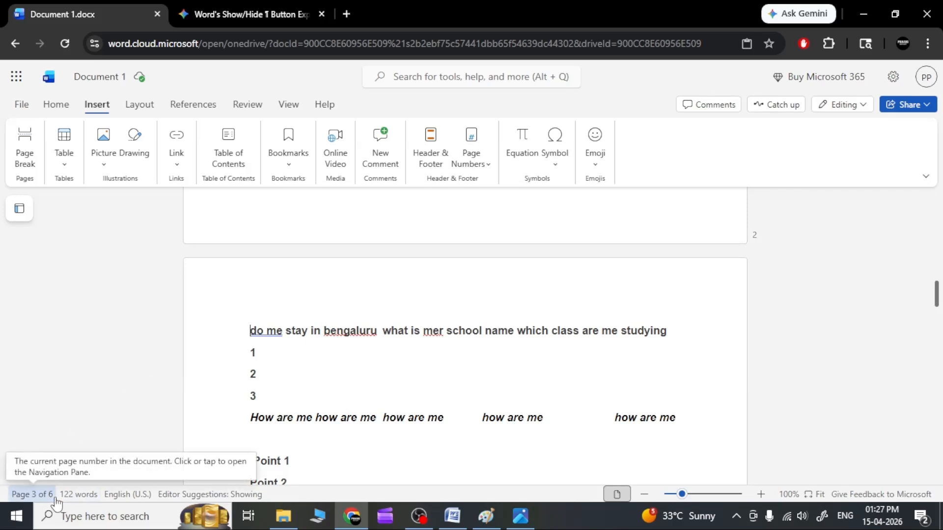
Insert a page break after the "3" line and another inside "Point 2", just before "nt 2"
{"action": "left_click", "coordinate": [257, 396]}
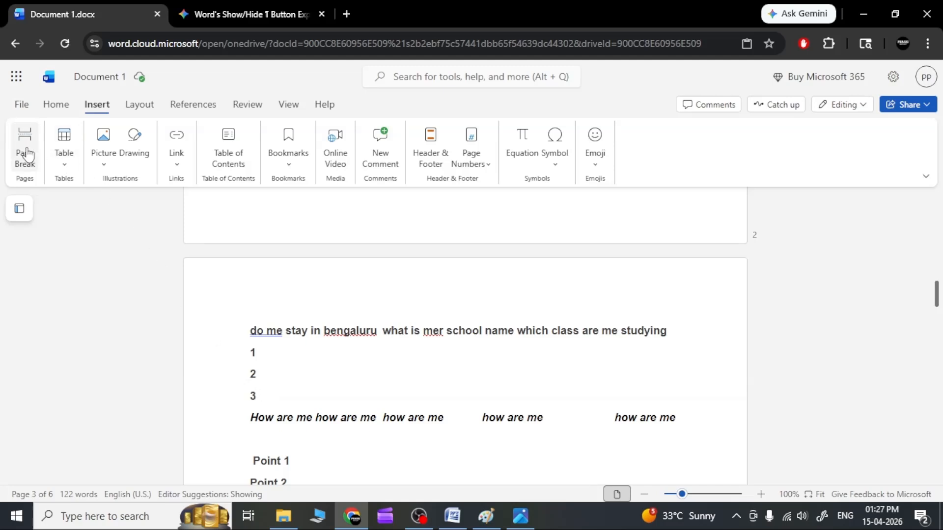
{"action": "left_click", "coordinate": [27, 155]}
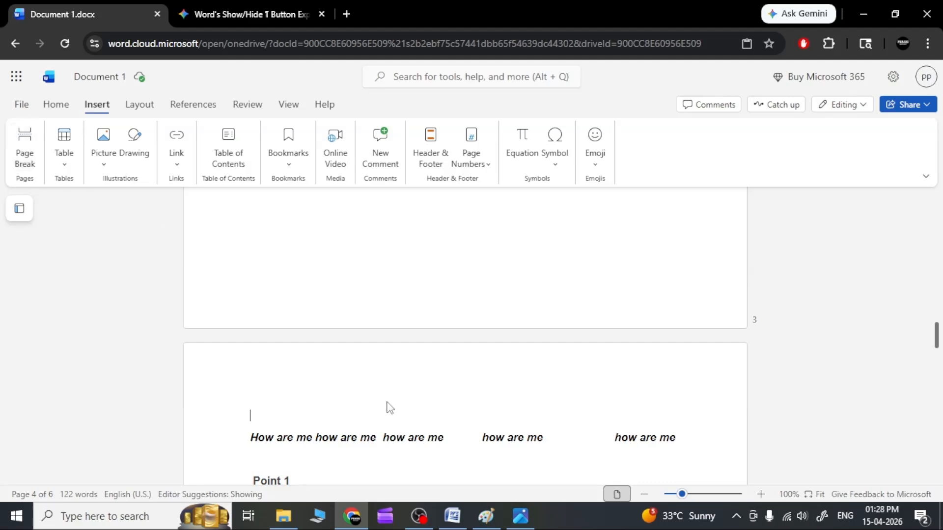
{"action": "scroll", "coordinate": [389, 409], "scroll_direction": "down", "scroll_amount": 3}
{"action": "left_click", "coordinate": [267, 365]}
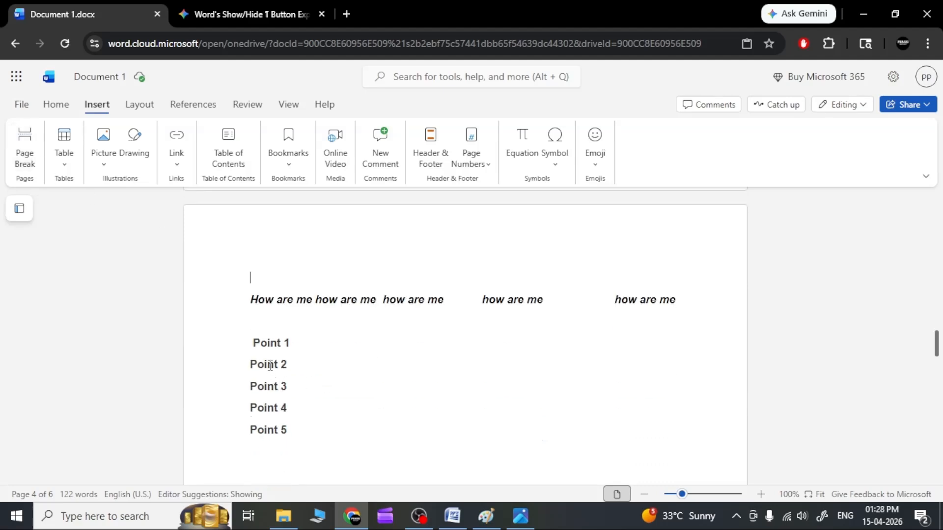
{"action": "left_click", "coordinate": [27, 150]}
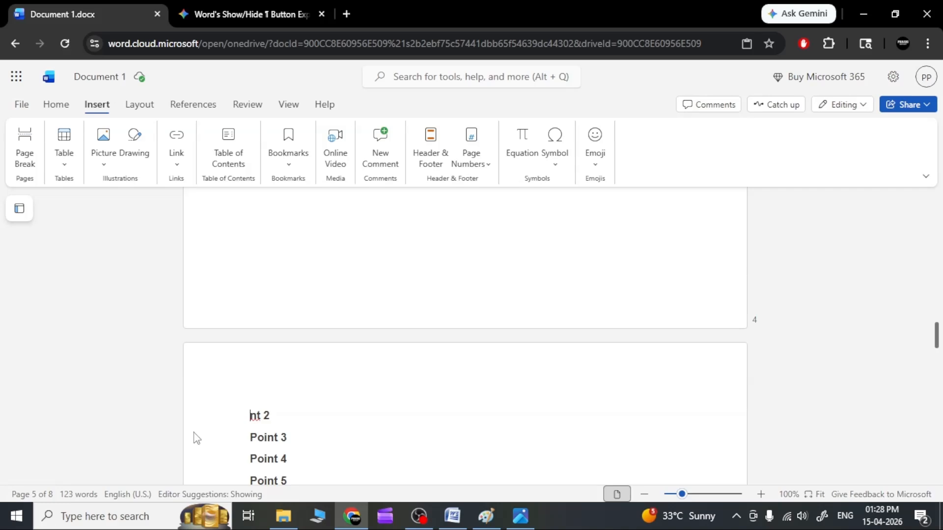
Insert a 1x1 table below the "Ans : computer is an ......" line on page 1 and enter "abcdef" in its cell
{"action": "scroll", "coordinate": [297, 406], "scroll_direction": "up", "scroll_amount": 1}
{"action": "scroll", "coordinate": [297, 406], "scroll_direction": "up", "scroll_amount": 20}
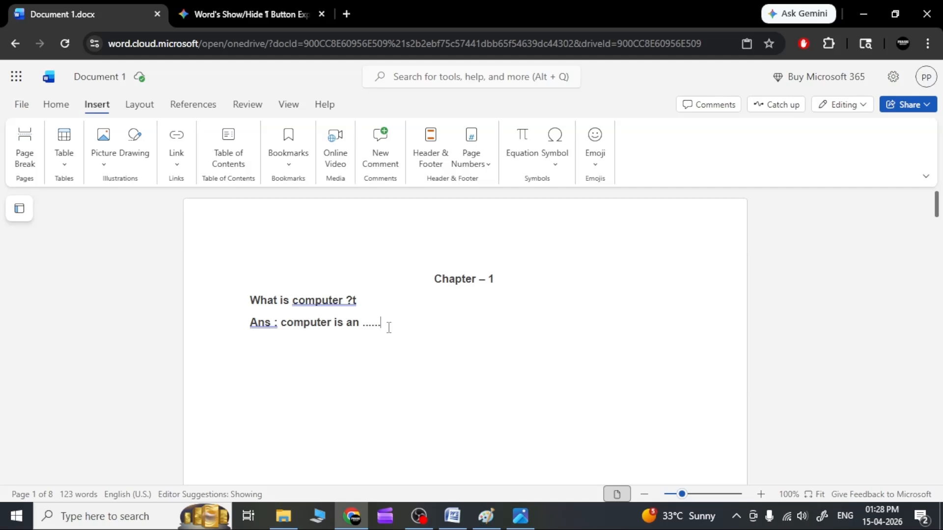
{"action": "left_click", "coordinate": [67, 169]}
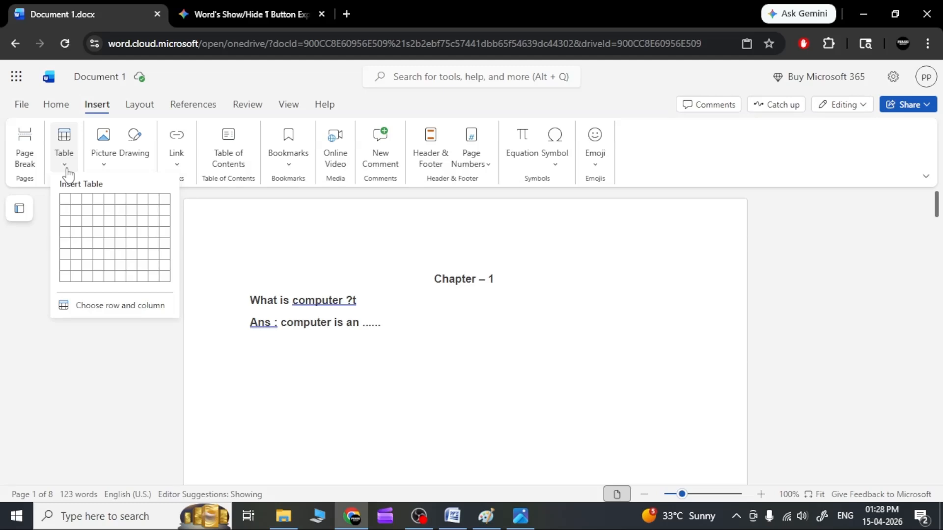
{"action": "left_click", "coordinate": [330, 373]}
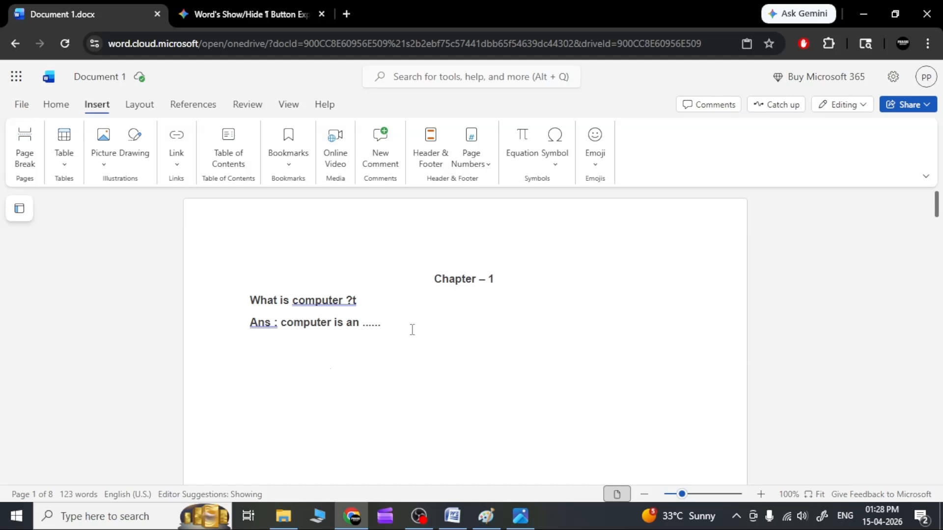
{"action": "key", "text": "Return"}
{"action": "left_click", "coordinate": [65, 165]}
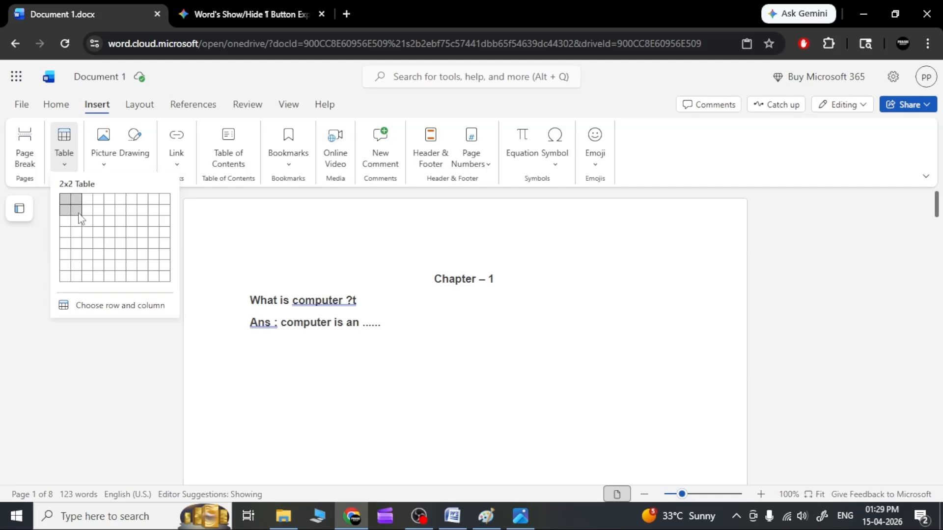
{"action": "left_click", "coordinate": [69, 202]}
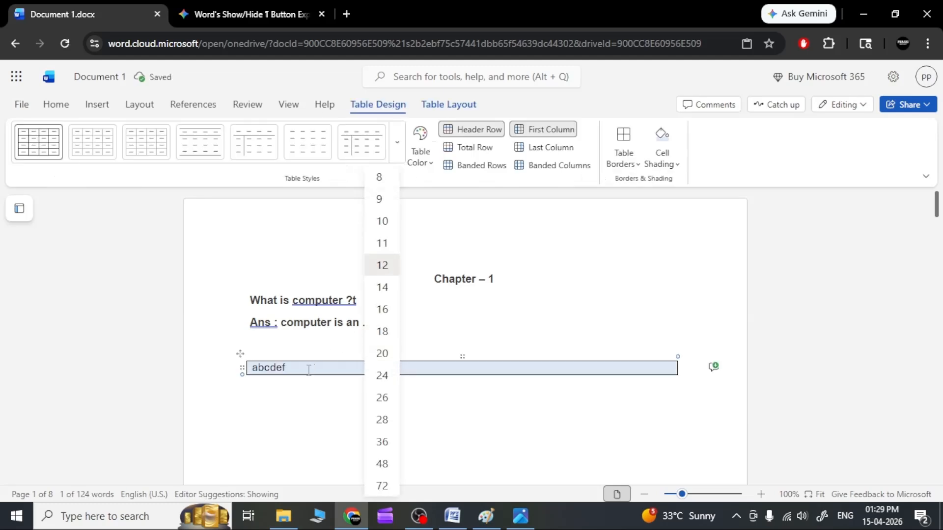
{"action": "left_click", "coordinate": [315, 368]}
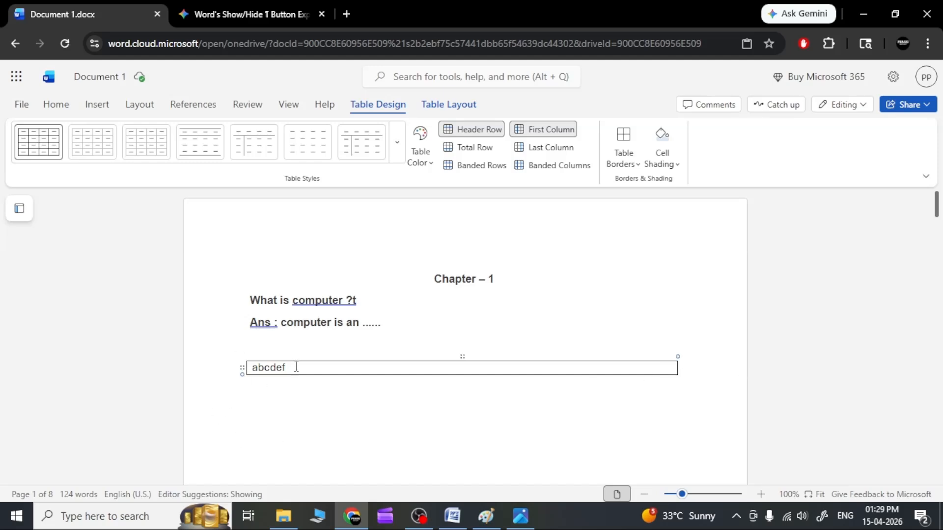
Add a blank line after the "Ans : computer is an ......" line and insert a 2x2 table there, above the "abcdef" table
{"action": "left_click", "coordinate": [410, 323]}
{"action": "key", "text": "Return"}
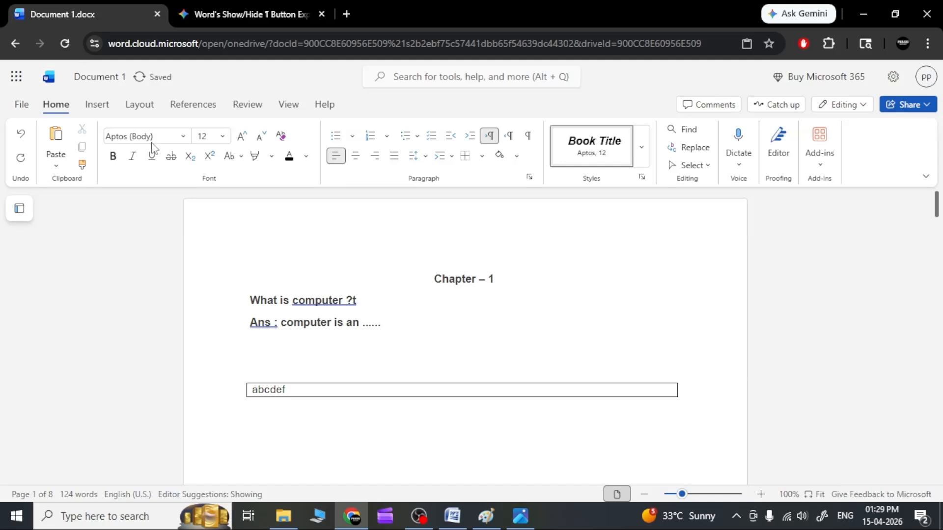
{"action": "left_click", "coordinate": [100, 107]}
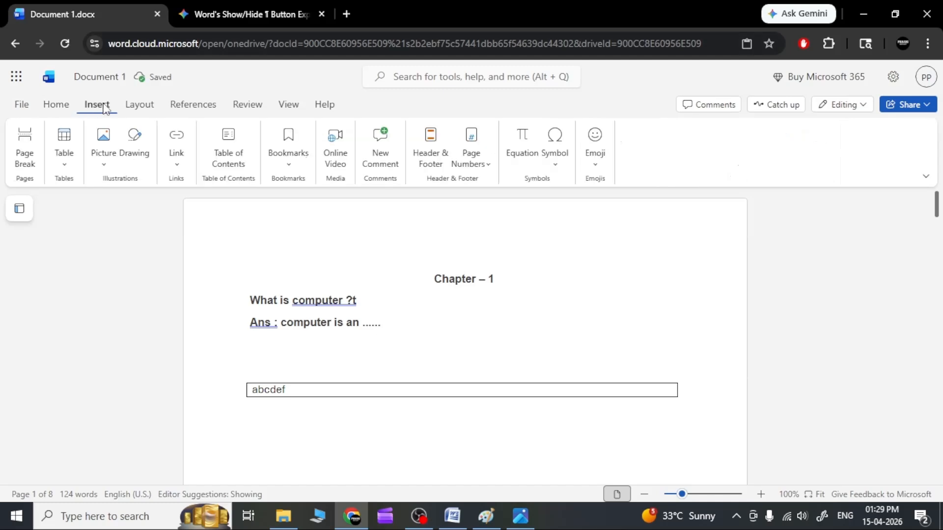
{"action": "left_click", "coordinate": [67, 171]}
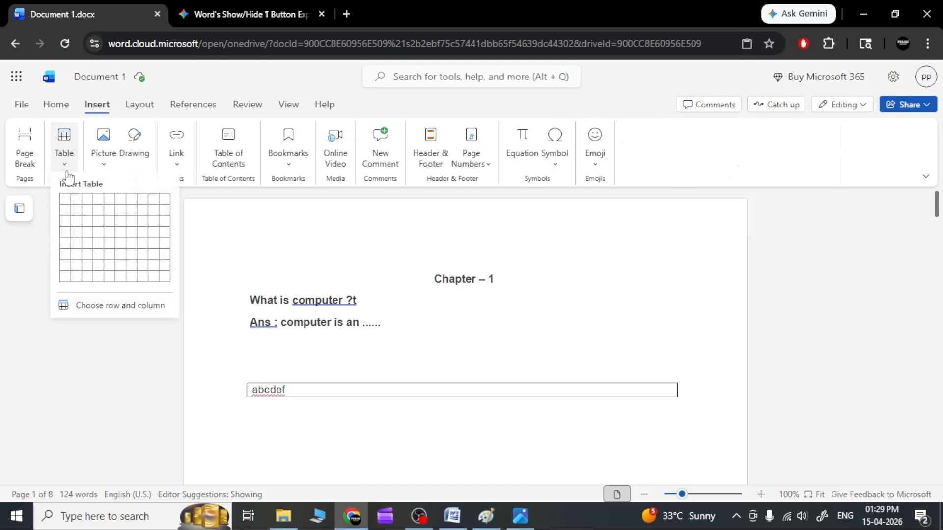
{"action": "left_click", "coordinate": [74, 210]}
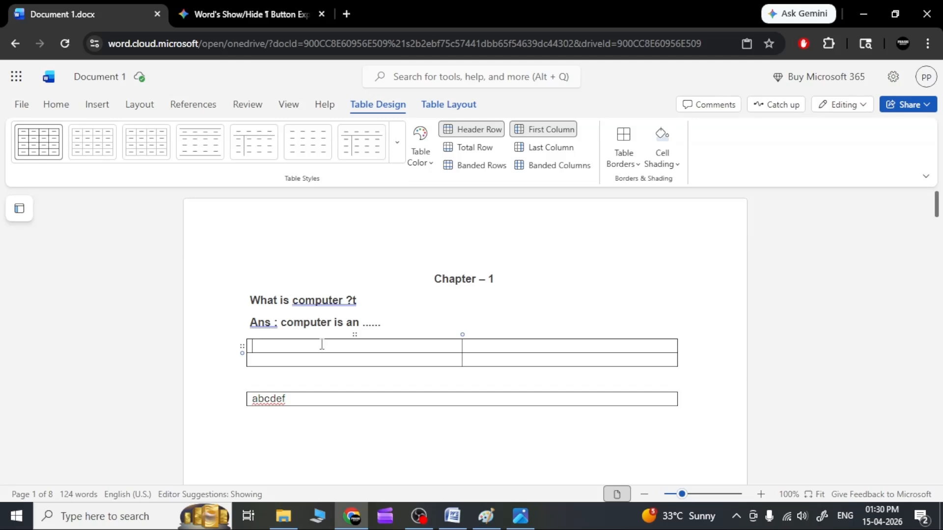
Fill the 2x2 table with "Abc 1" and "def" in the first row and "Abc 2" in the second row's first cell
{"action": "type", "text": "abc 1"}
{"action": "left_click", "coordinate": [520, 347]}
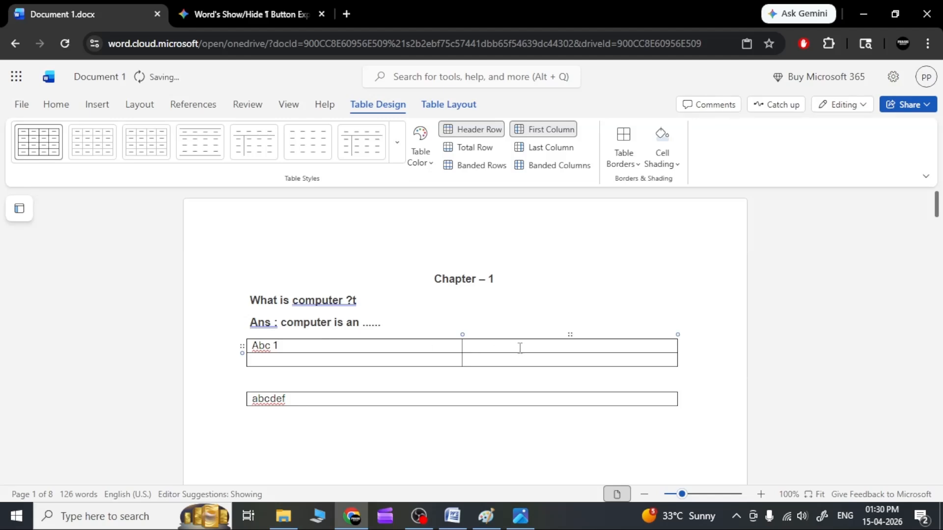
{"action": "type", "text": "def"}
{"action": "left_click", "coordinate": [379, 362]}
{"action": "type", "text": "abc 2"}
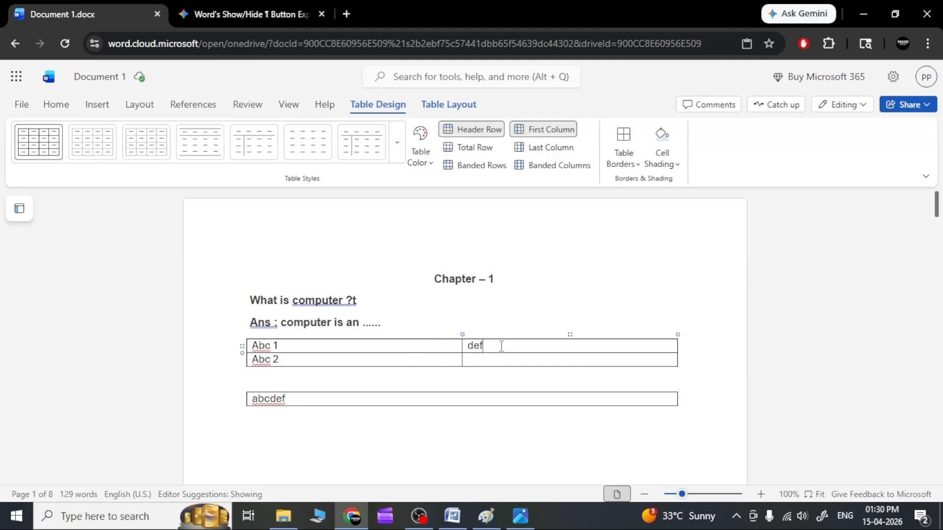
{"action": "left_click", "coordinate": [307, 401]}
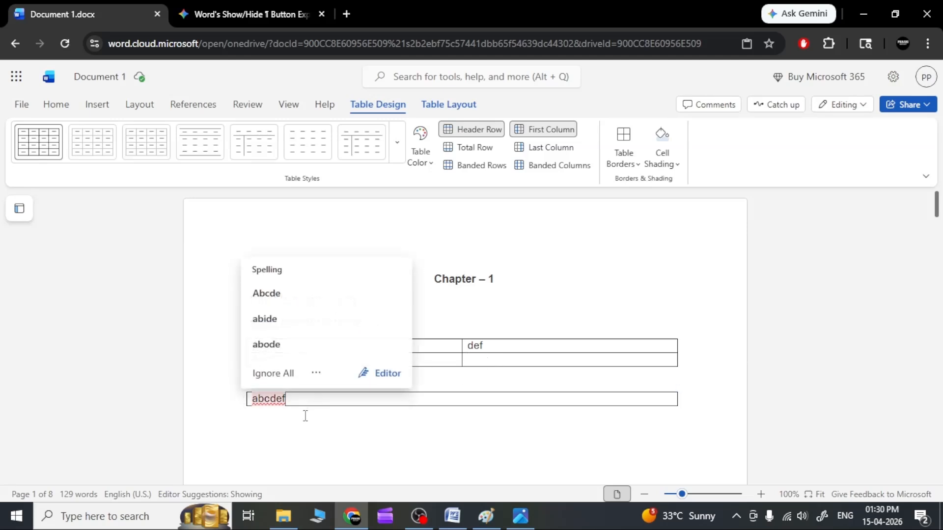
{"action": "left_click", "coordinate": [526, 299]}
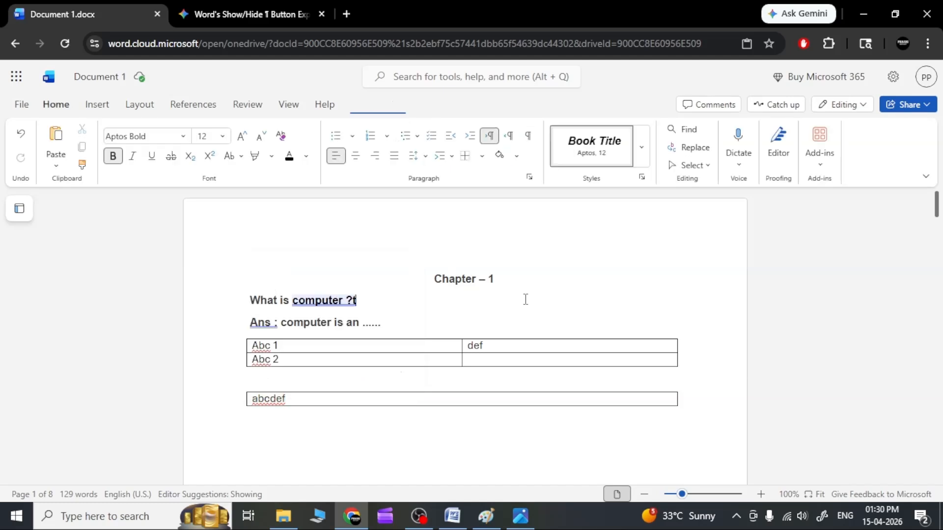
Add a blank line after the "Ans : computer is an ......" line and insert a table with 3 columns and 2 rows by specifying its dimensions
{"action": "left_click", "coordinate": [390, 323]}
{"action": "key", "text": "Return"}
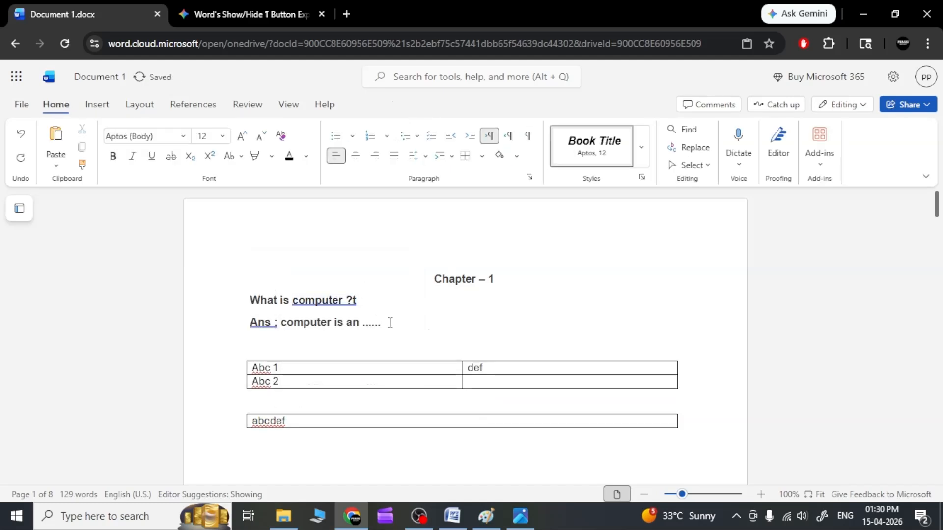
{"action": "left_click", "coordinate": [98, 105]}
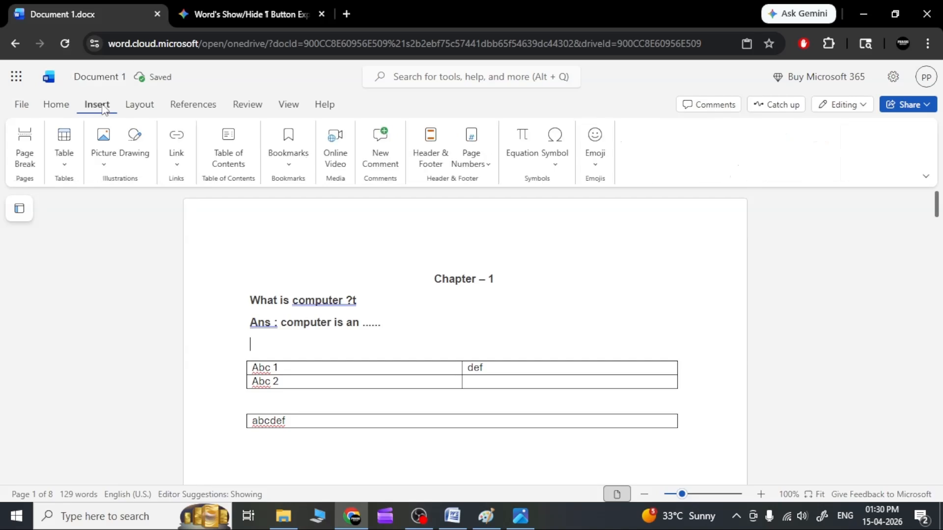
{"action": "left_click", "coordinate": [67, 168]}
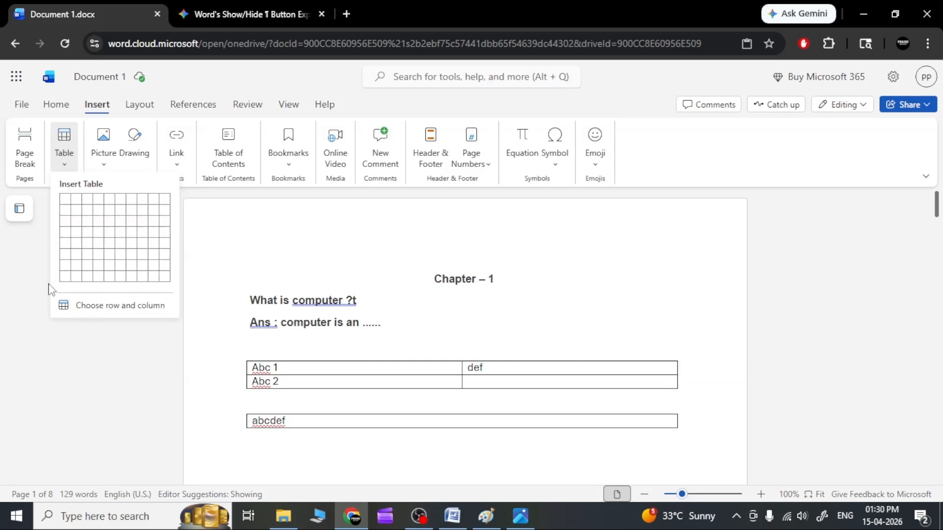
{"action": "left_click", "coordinate": [123, 308]}
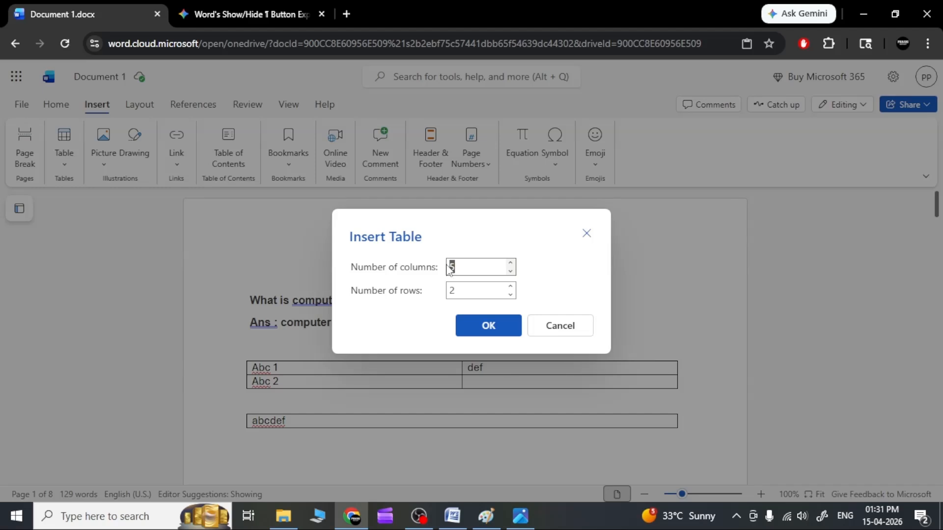
{"action": "key", "text": "Tab"}
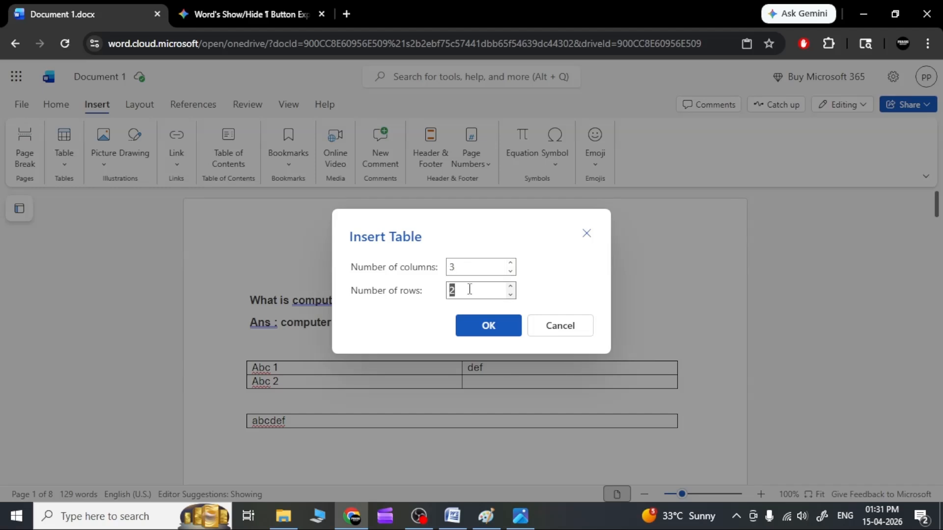
{"action": "left_click", "coordinate": [487, 324]}
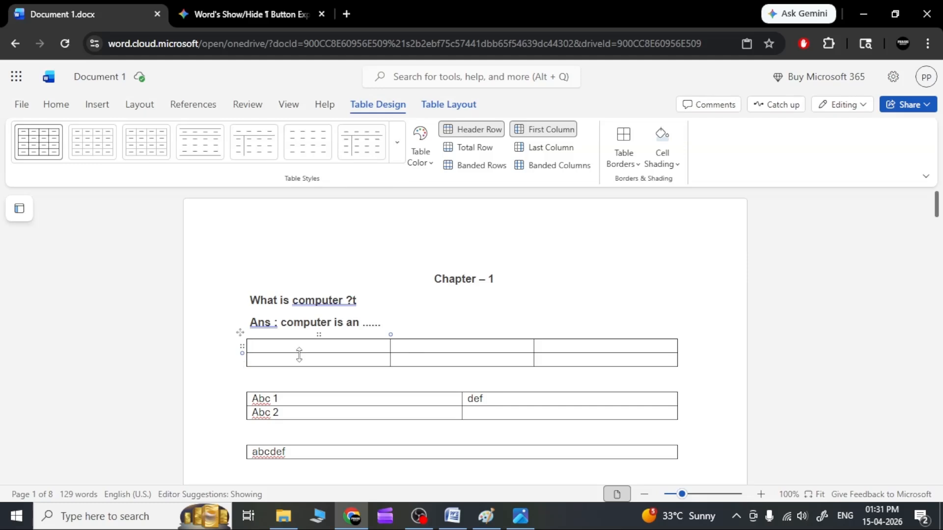
{"action": "left_click", "coordinate": [97, 105]}
{"action": "left_click", "coordinate": [69, 173]}
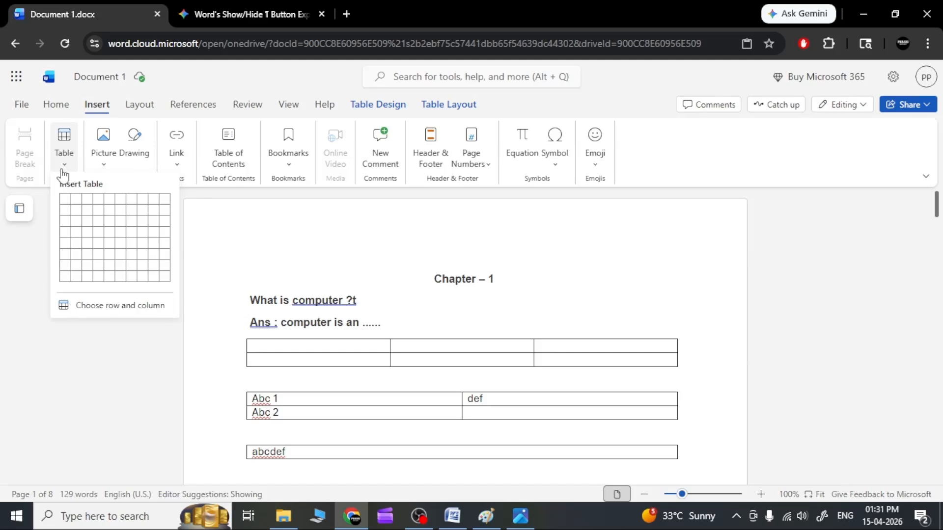
{"action": "left_click", "coordinate": [93, 212]}
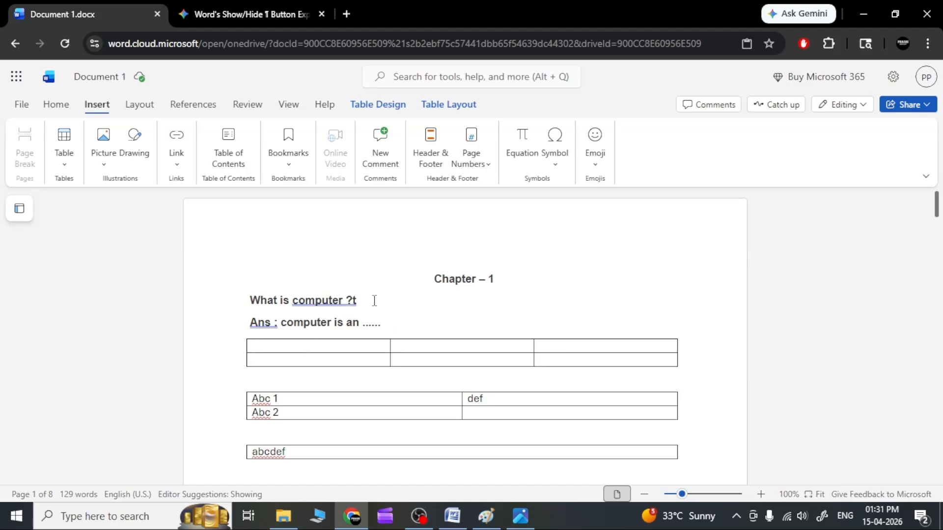
Append "fgfgf" to the "What is computer ?t" line and alternate the cursor between that line and the empty 3-column table
{"action": "left_click", "coordinate": [374, 300]}
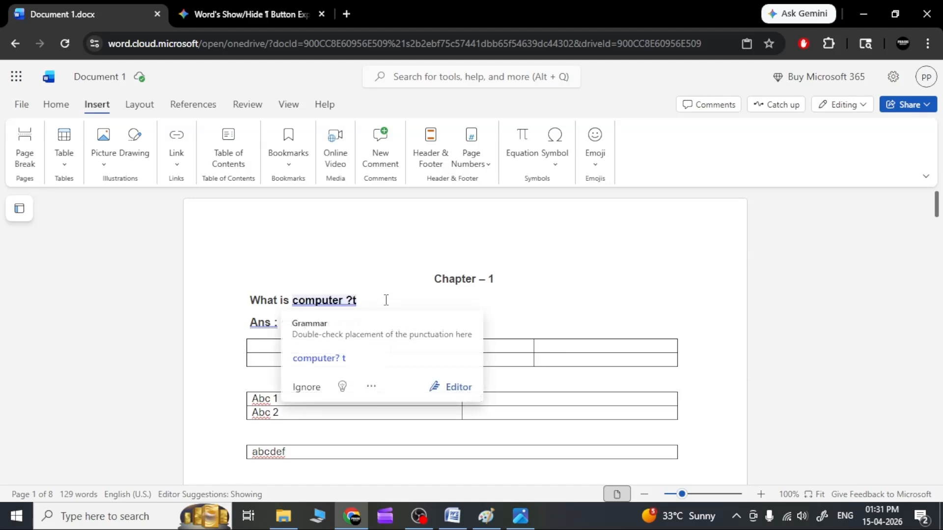
{"action": "type", "text": "fgfgf"}
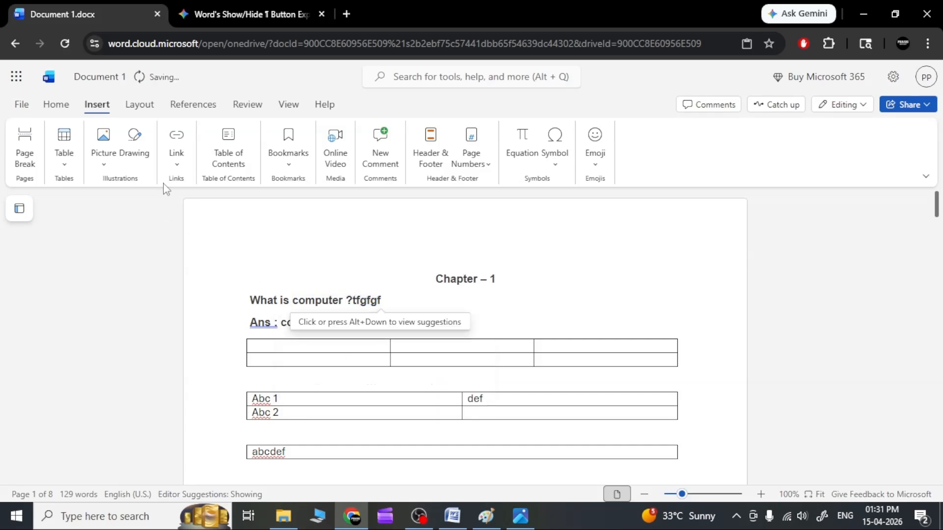
{"action": "left_click", "coordinate": [312, 347]}
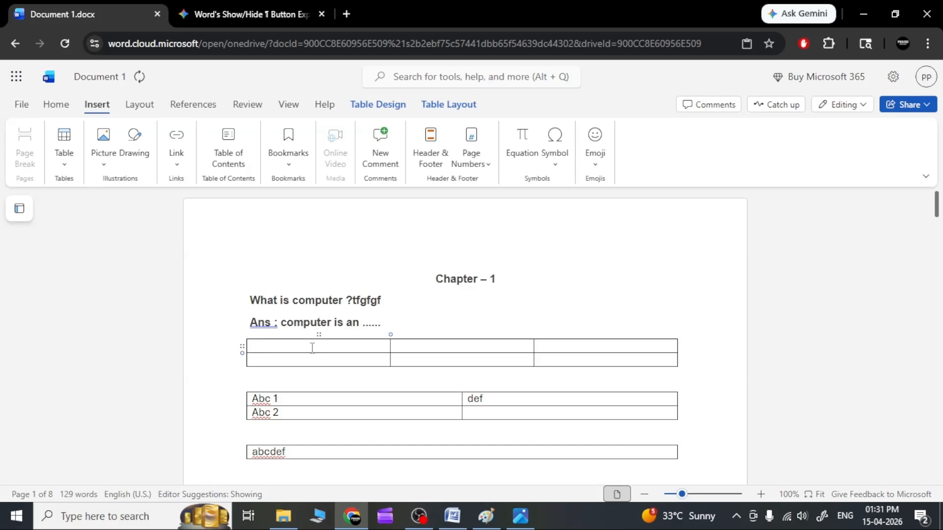
{"action": "left_click", "coordinate": [368, 301]}
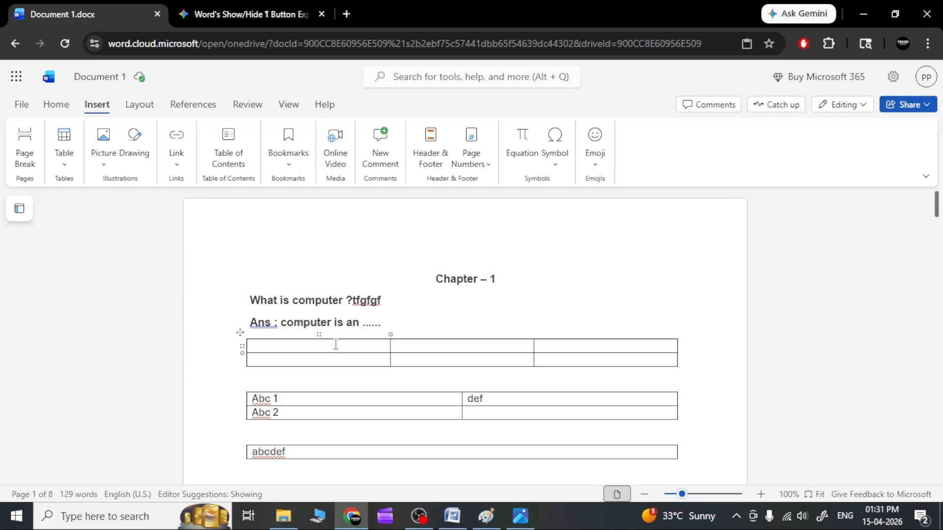
{"action": "left_click", "coordinate": [336, 344]}
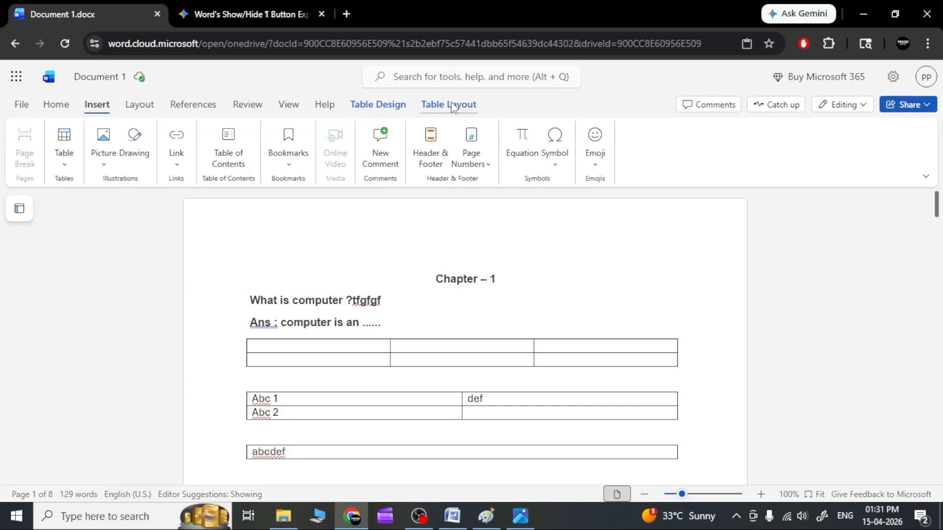
{"action": "left_click", "coordinate": [367, 302]}
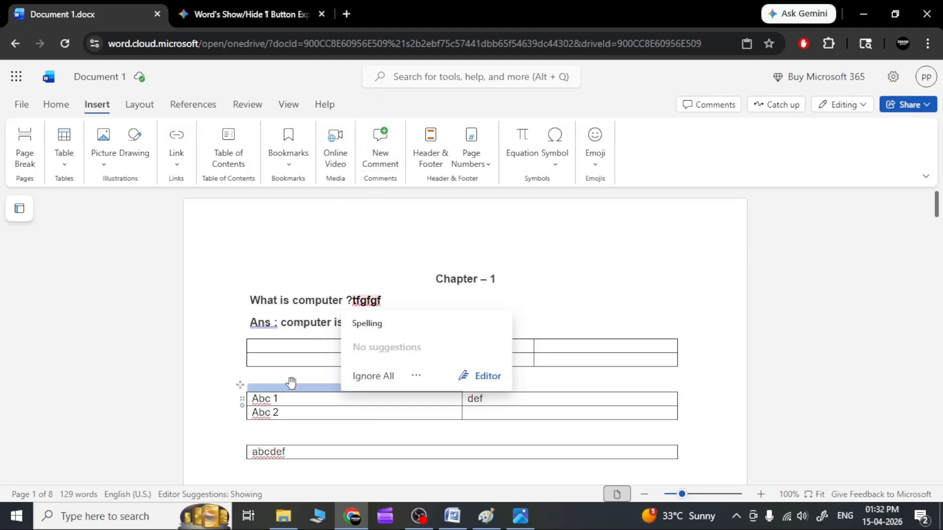
Try the first five plain table styles on the "Abc 1" table and return it to the basic black grid style
{"action": "left_click", "coordinate": [276, 346]}
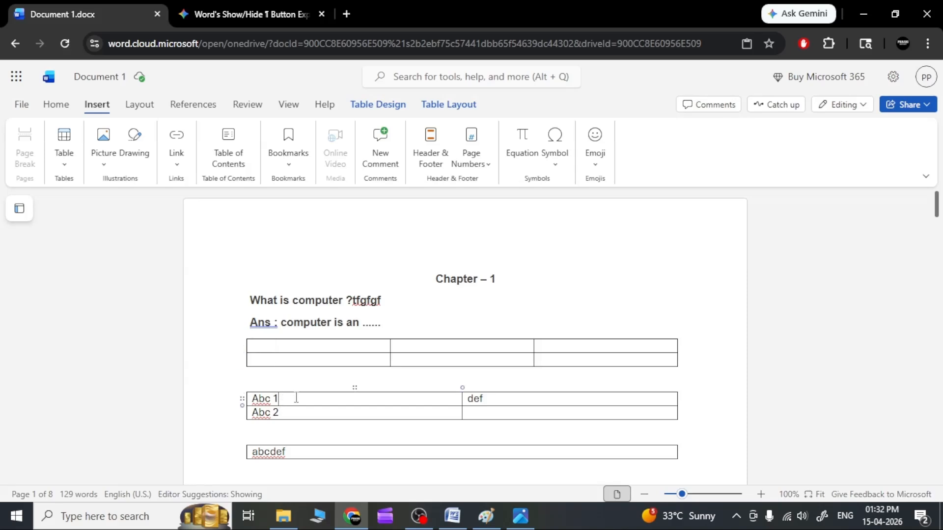
{"action": "left_click", "coordinate": [378, 104]}
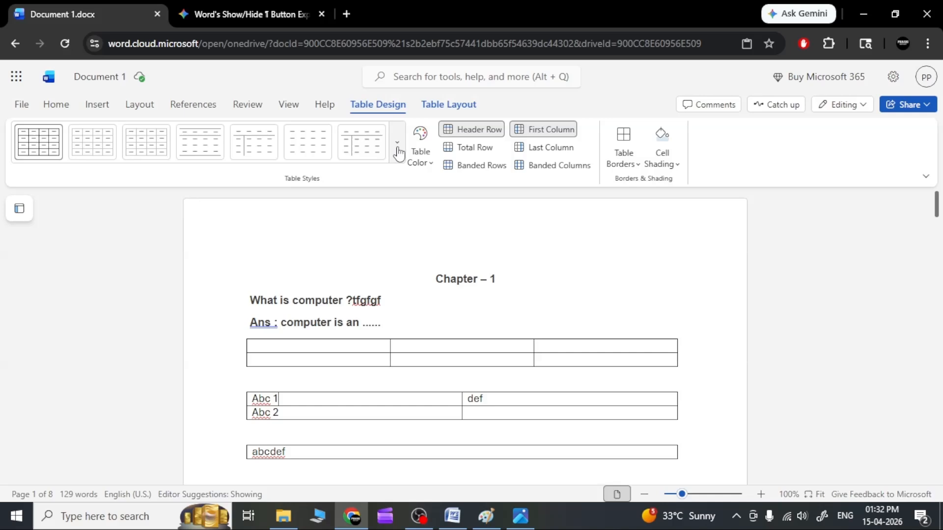
{"action": "left_click", "coordinate": [40, 150]}
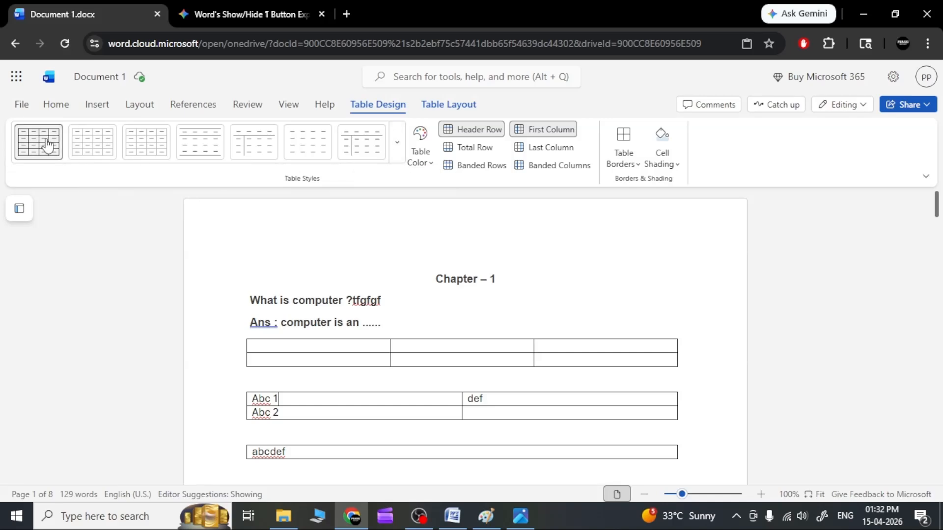
{"action": "left_click", "coordinate": [91, 149]}
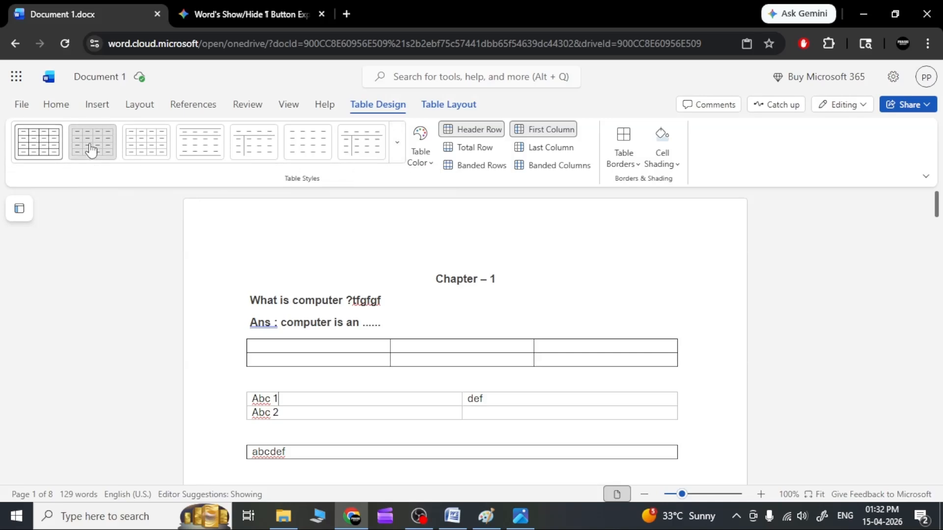
{"action": "left_click", "coordinate": [145, 147]}
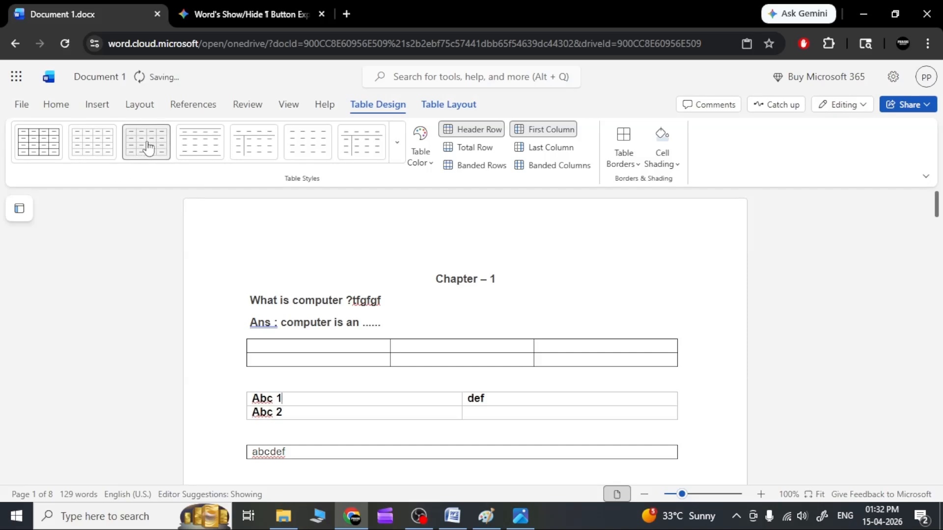
{"action": "left_click", "coordinate": [203, 144]}
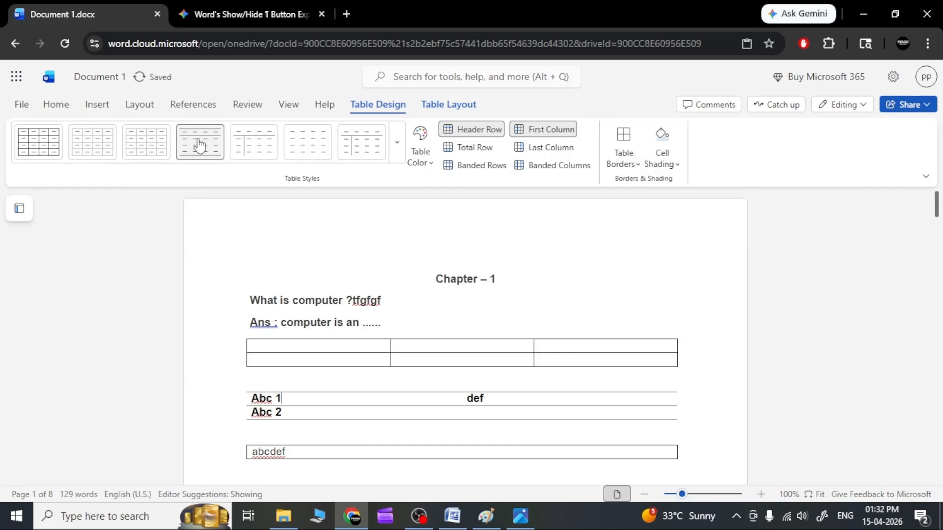
{"action": "left_click", "coordinate": [254, 147]}
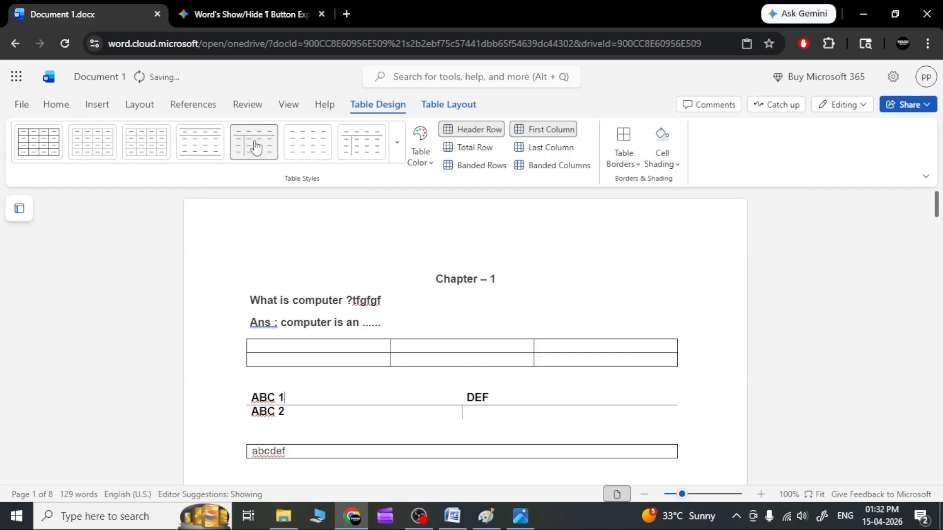
{"action": "left_click", "coordinate": [30, 150]}
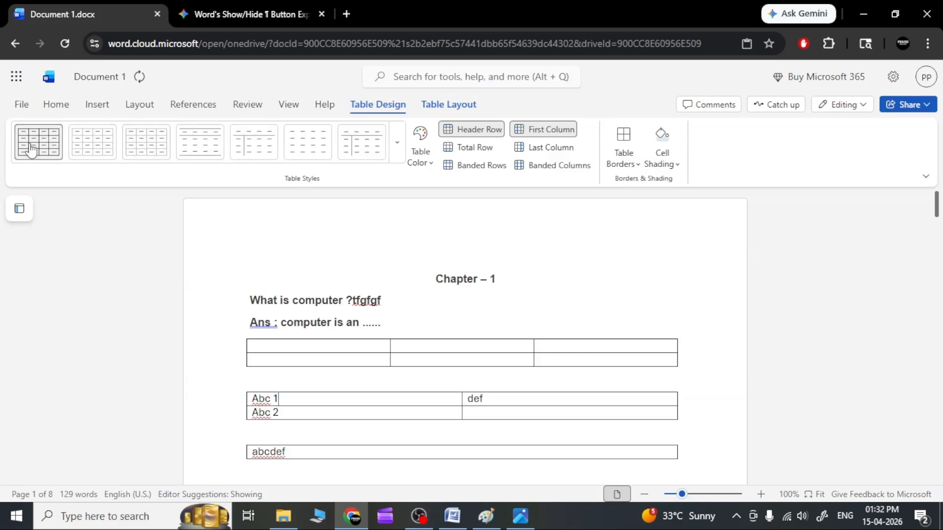
Try the second through seventh plain table styles one after another on the "Abc 1" table
{"action": "left_click", "coordinate": [90, 141]}
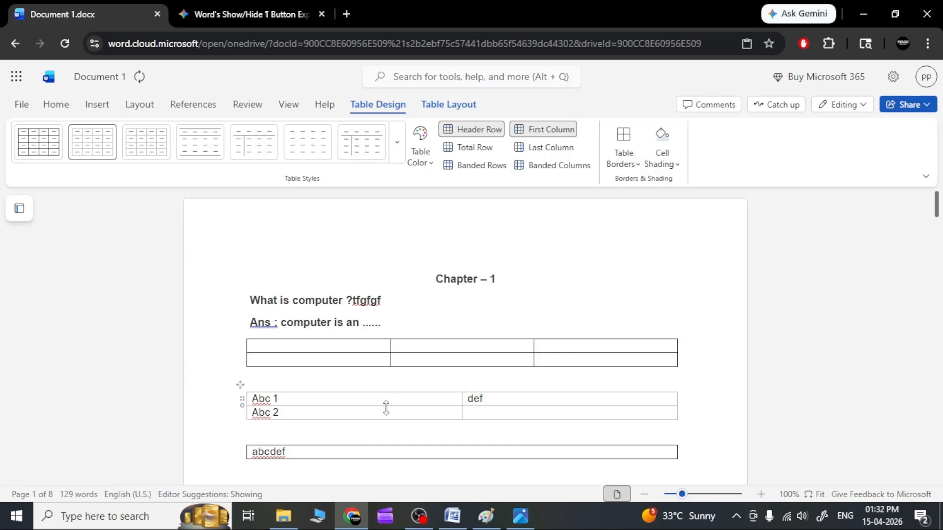
{"action": "left_click", "coordinate": [139, 156]}
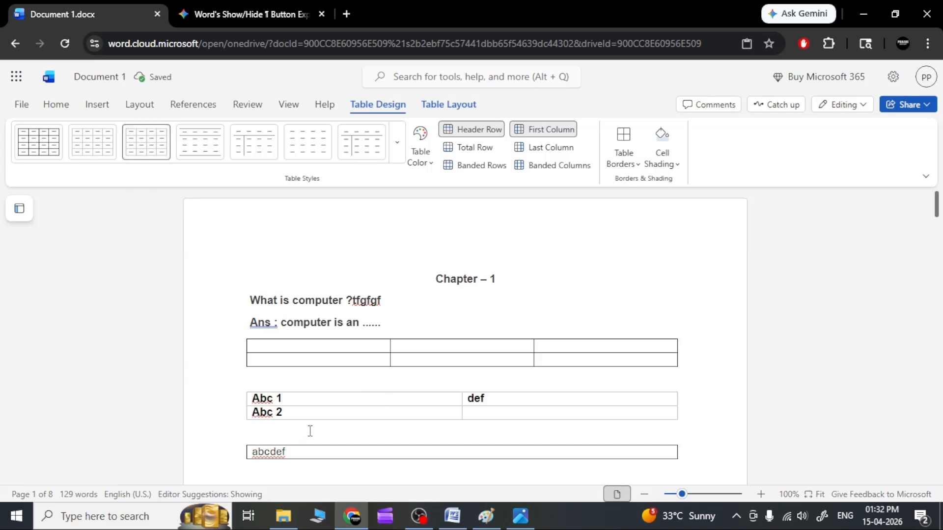
{"action": "left_click", "coordinate": [189, 156]}
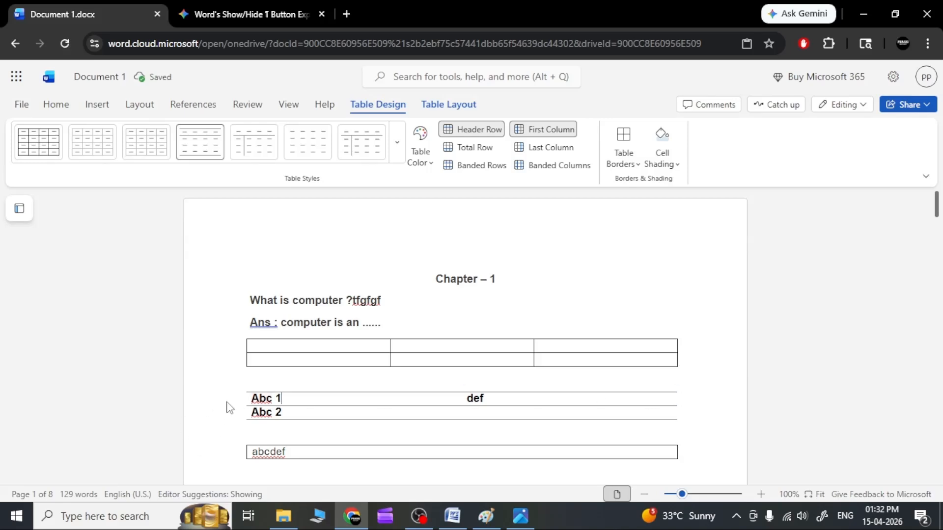
{"action": "left_click", "coordinate": [254, 146]}
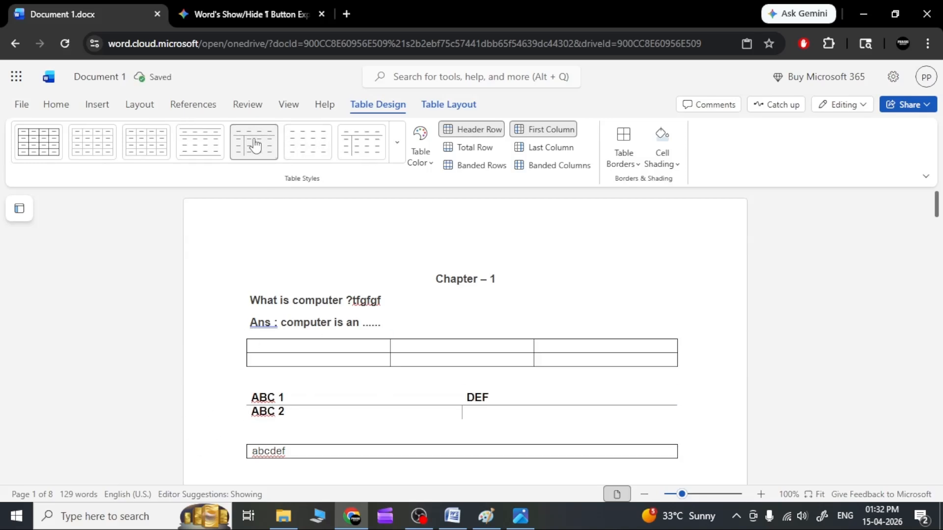
{"action": "left_click", "coordinate": [306, 146]}
{"action": "left_click", "coordinate": [363, 150]}
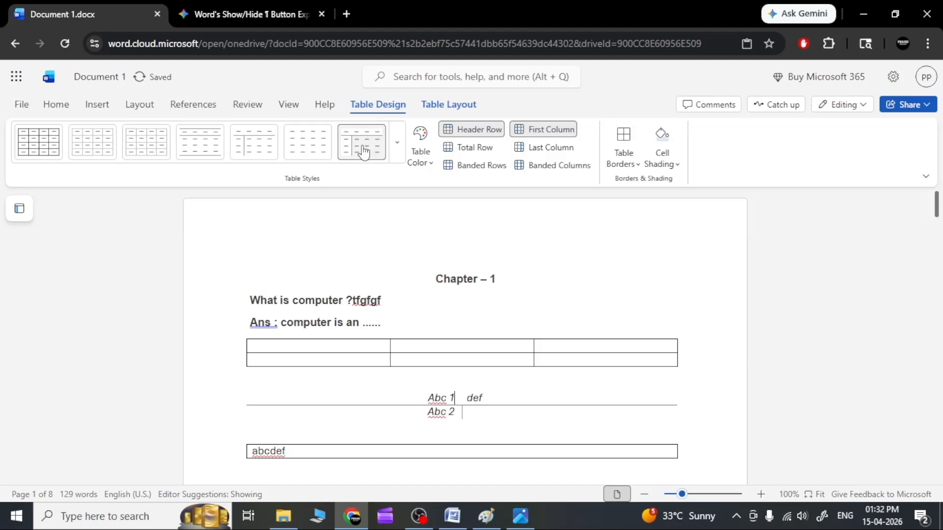
Try the Grid Tables style with dark header and first column on the "Abc 1" table, and replace it with the solid dark-blue List Tables style
{"action": "left_click", "coordinate": [397, 142]}
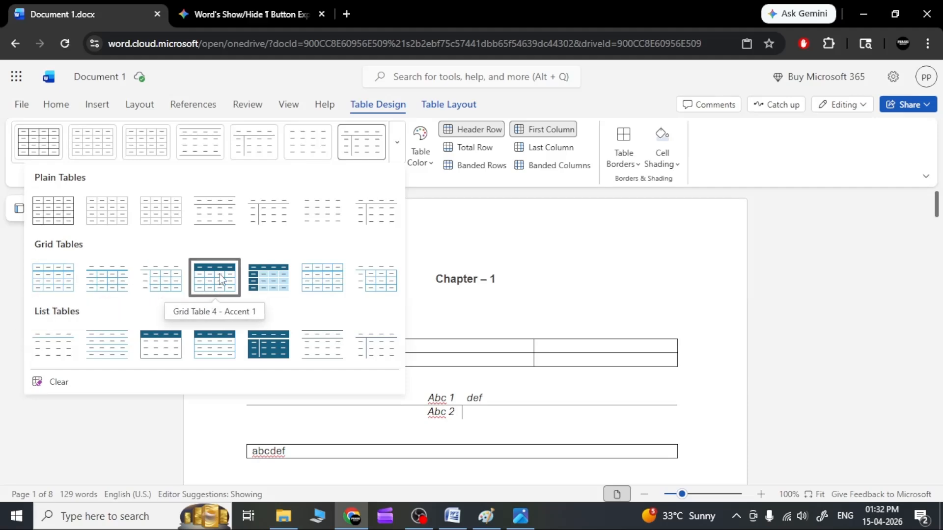
{"action": "left_click", "coordinate": [253, 276]}
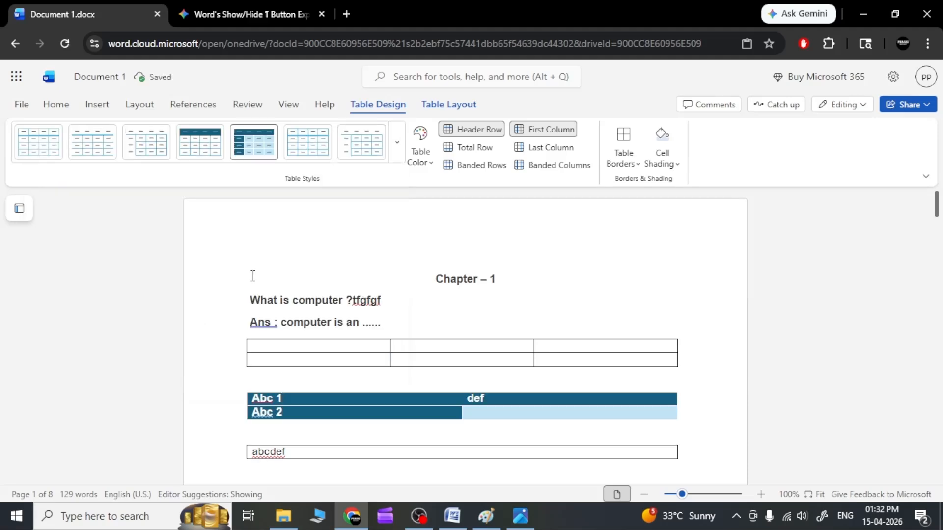
{"action": "left_click", "coordinate": [397, 143]}
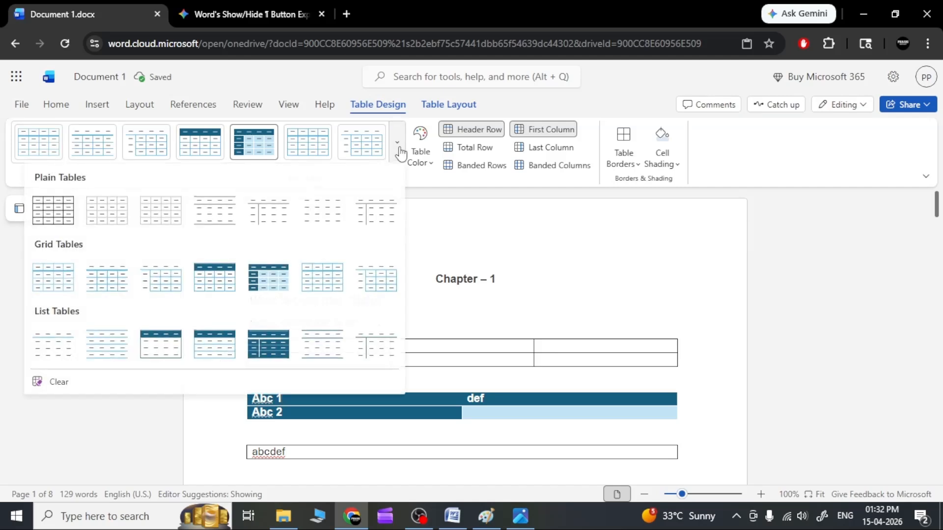
{"action": "left_click", "coordinate": [257, 343]}
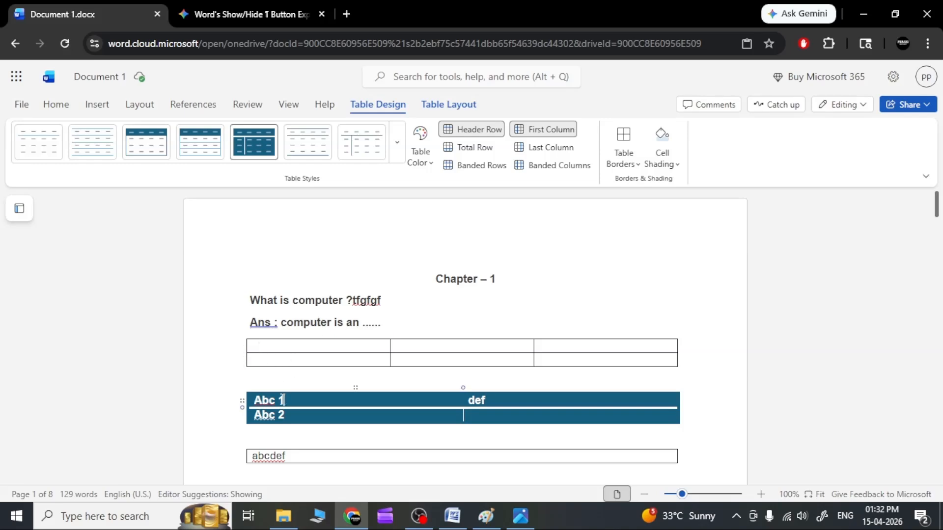
Apply the plain Table Grid style to the "Abc 1" table
{"action": "left_click", "coordinate": [441, 108]}
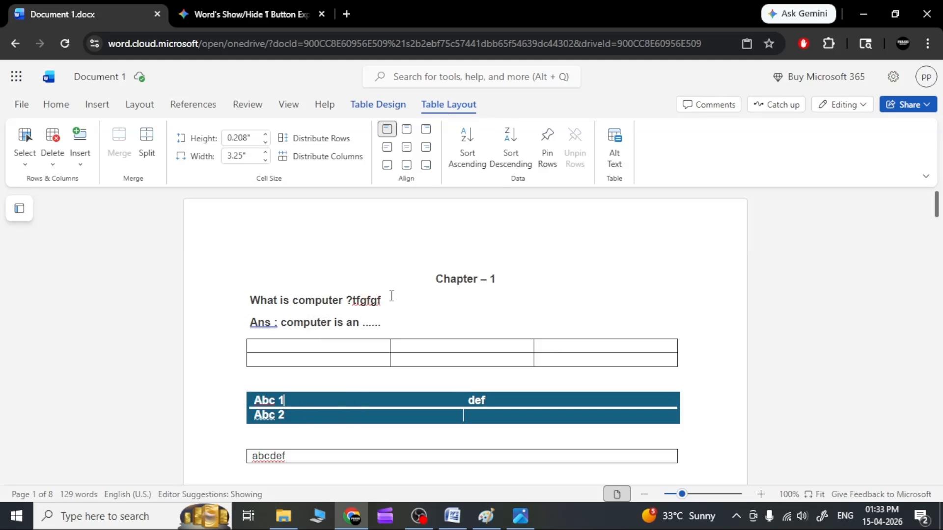
{"action": "left_click", "coordinate": [359, 271]}
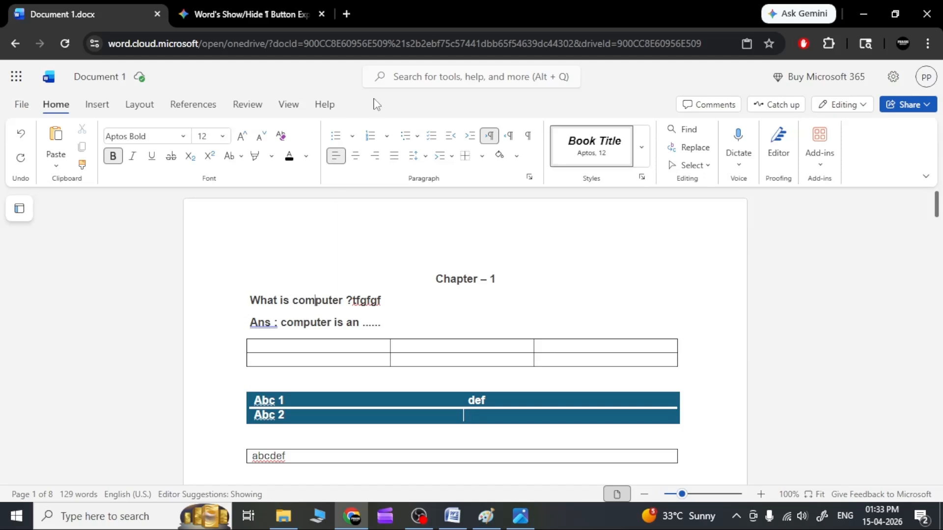
{"action": "left_click", "coordinate": [310, 402]}
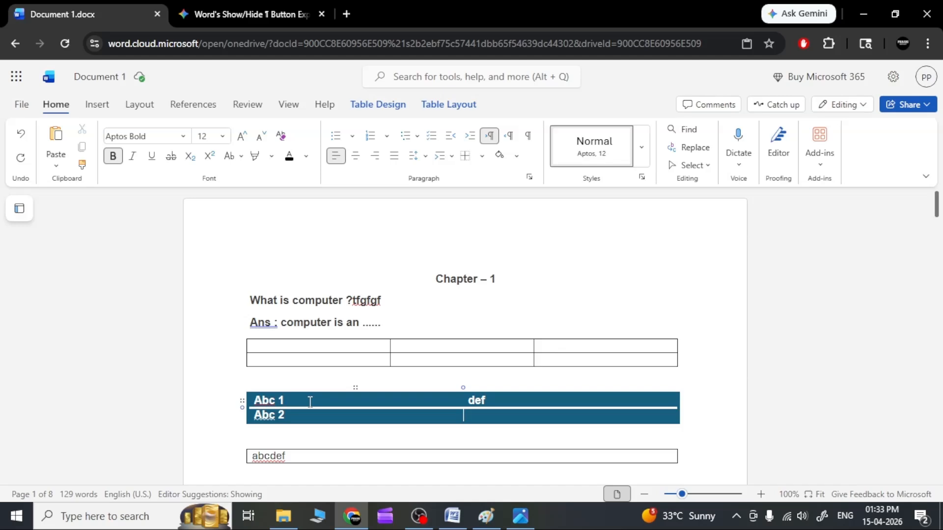
{"action": "left_click", "coordinate": [393, 107]}
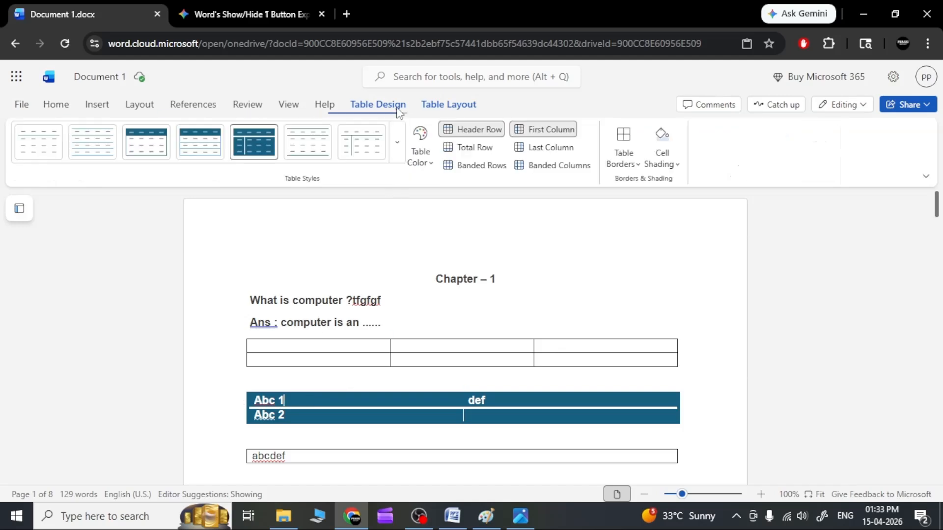
{"action": "left_click", "coordinate": [396, 142]}
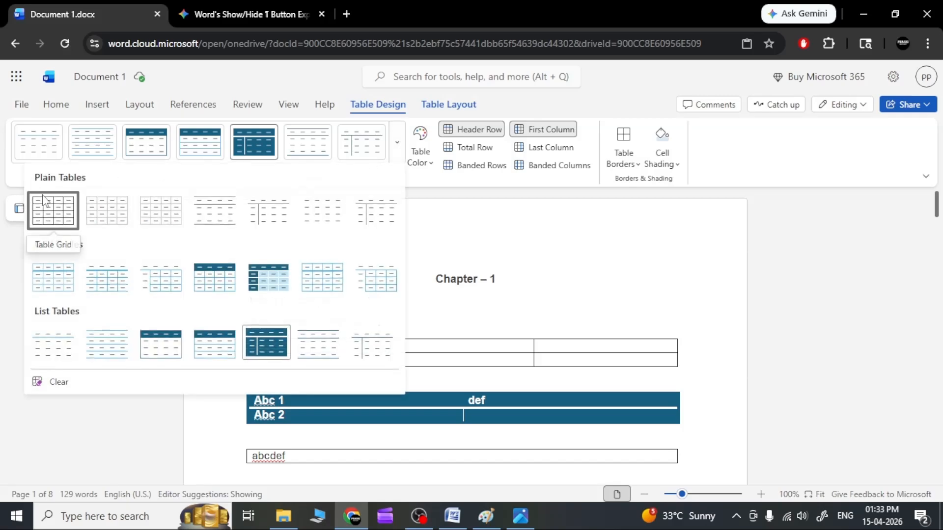
{"action": "left_click", "coordinate": [45, 212]}
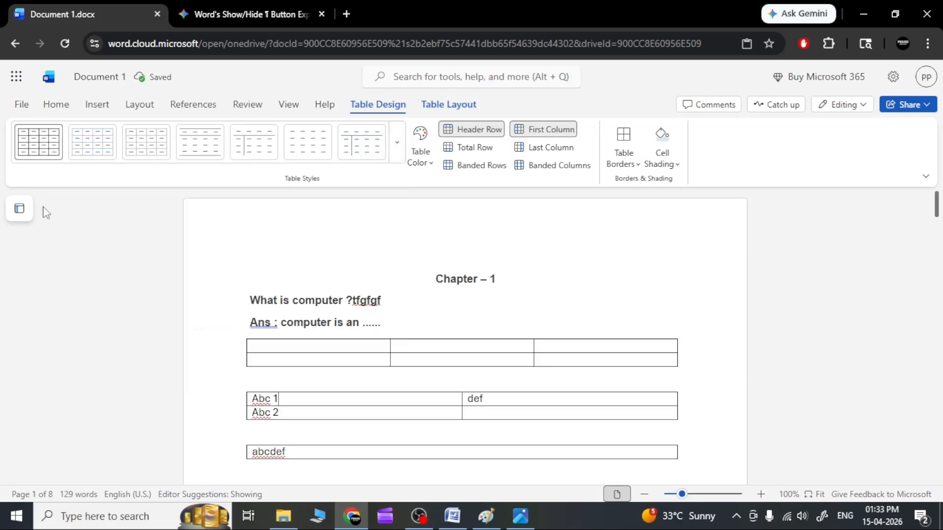
Select the whole "Abc 1" table, and try the column and row selection commands on the selected table
{"action": "left_click", "coordinate": [439, 106]}
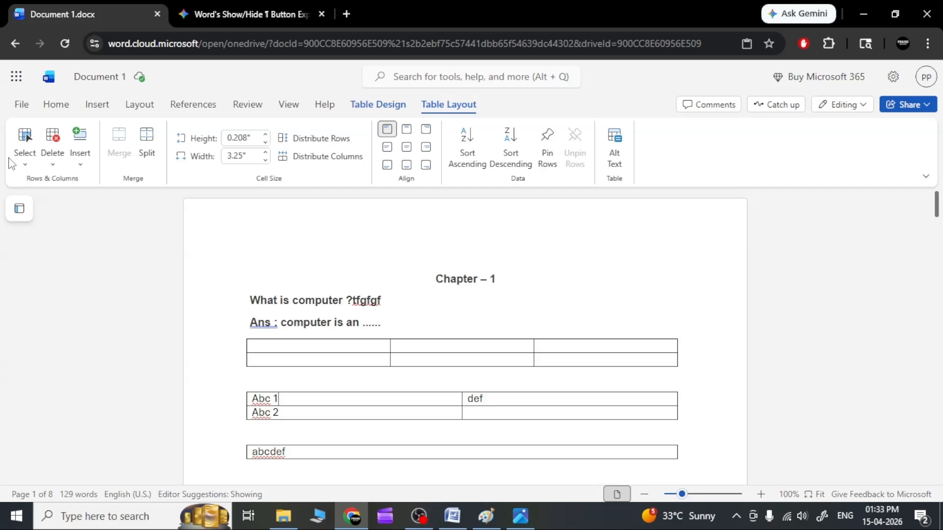
{"action": "left_click", "coordinate": [29, 162]}
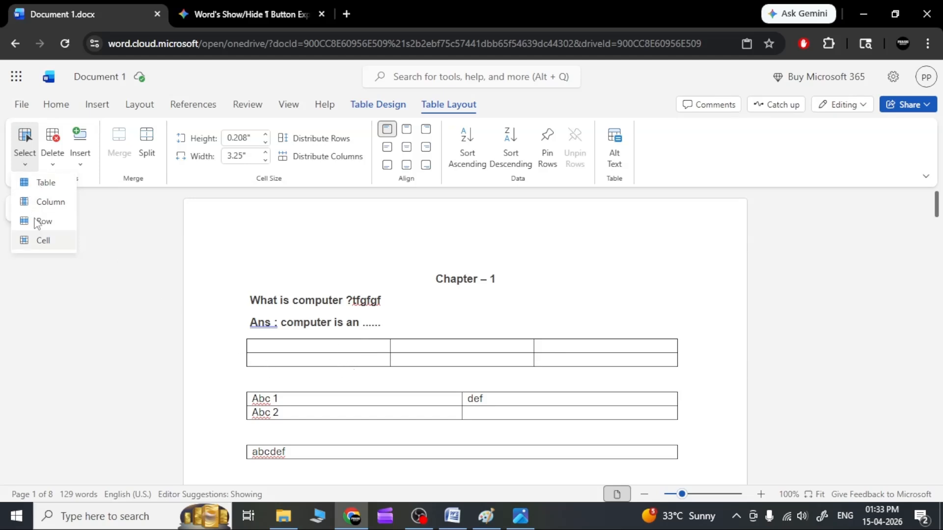
{"action": "left_click", "coordinate": [40, 183]}
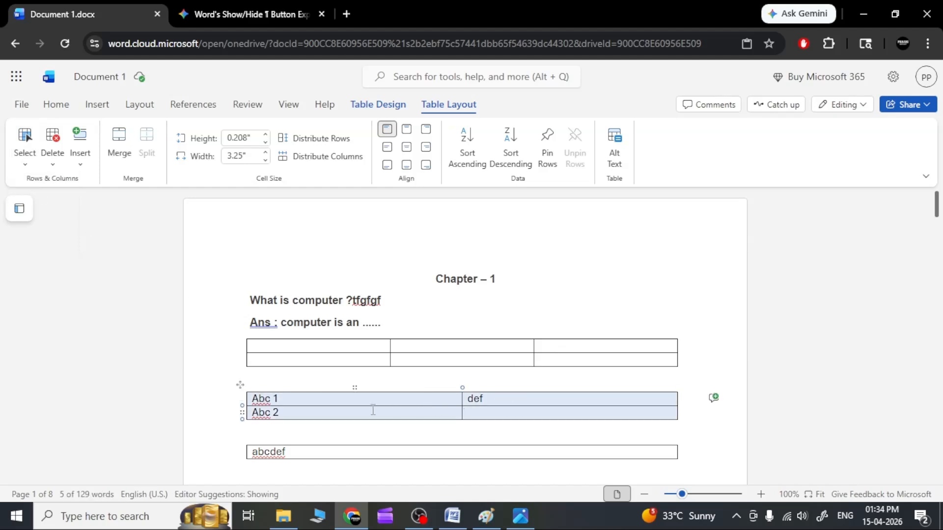
{"action": "left_click", "coordinate": [26, 166]}
{"action": "left_click", "coordinate": [42, 208]}
{"action": "left_click", "coordinate": [26, 166]}
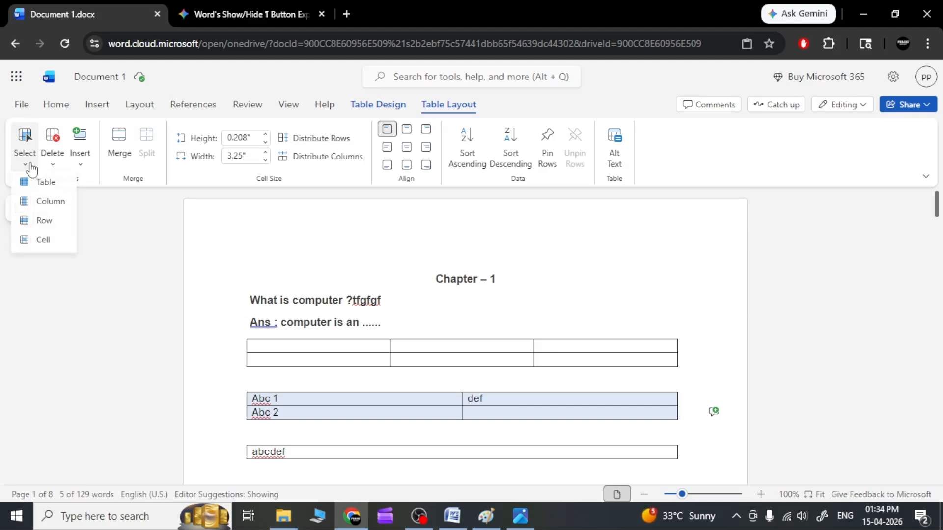
{"action": "left_click", "coordinate": [47, 225]}
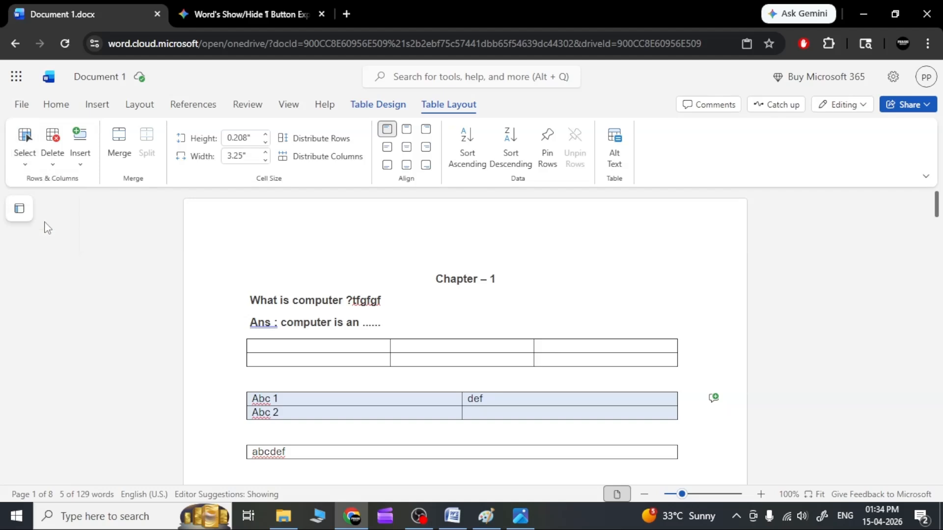
Clear the table selection and select only the first column of the "Abc 1" table
{"action": "left_click", "coordinate": [25, 166]}
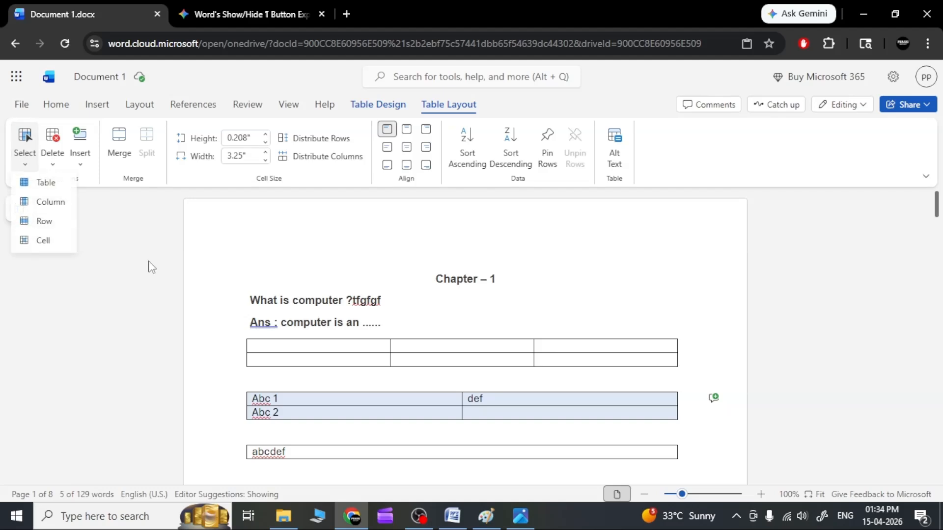
{"action": "left_click", "coordinate": [228, 403]}
{"action": "right_click", "coordinate": [254, 399]}
{"action": "left_click", "coordinate": [246, 381]}
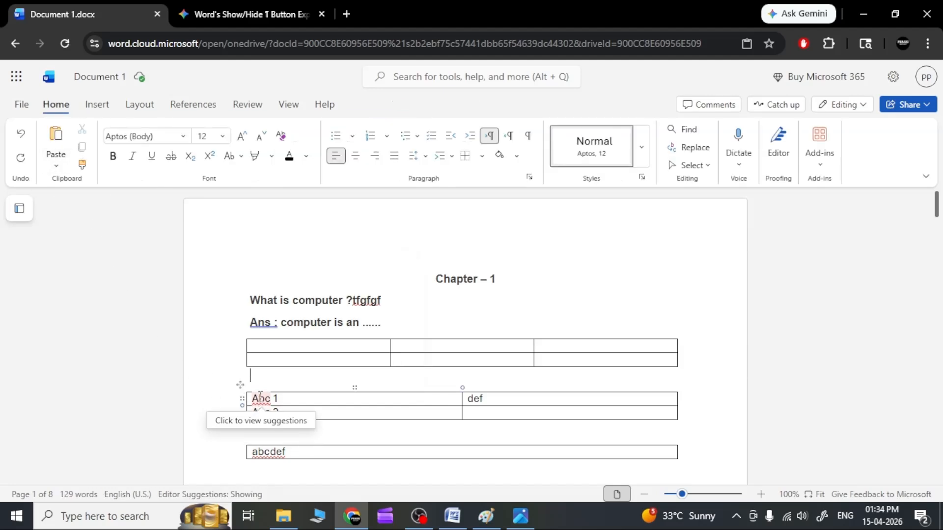
{"action": "left_click", "coordinate": [261, 406]}
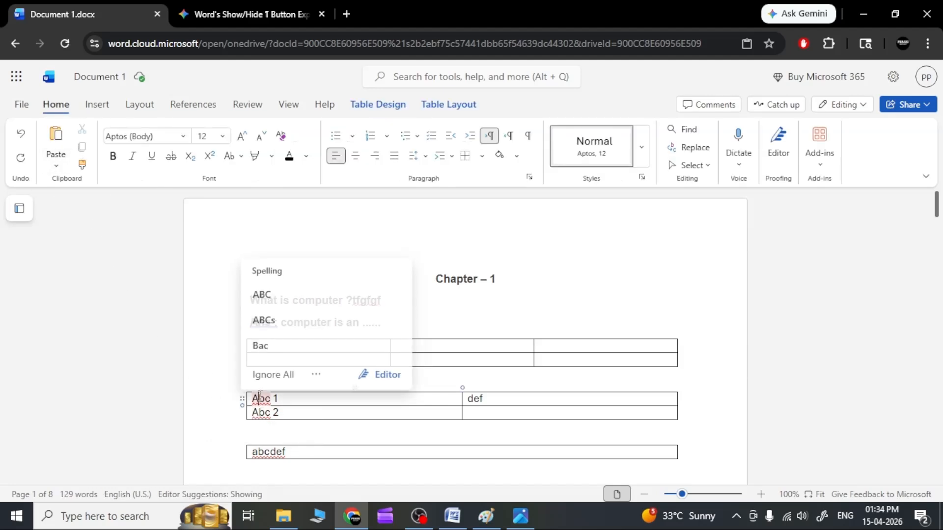
{"action": "left_click", "coordinate": [309, 397]}
{"action": "left_click", "coordinate": [448, 106]}
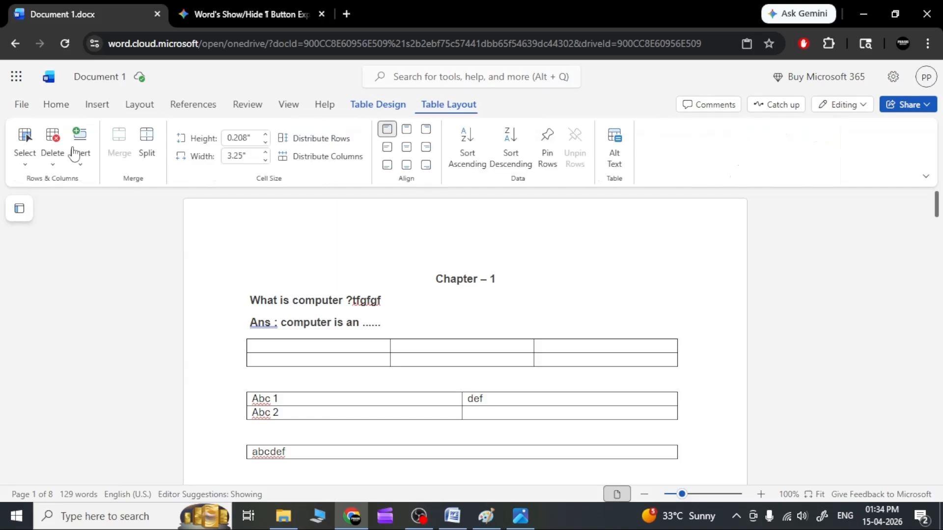
{"action": "left_click", "coordinate": [24, 166]}
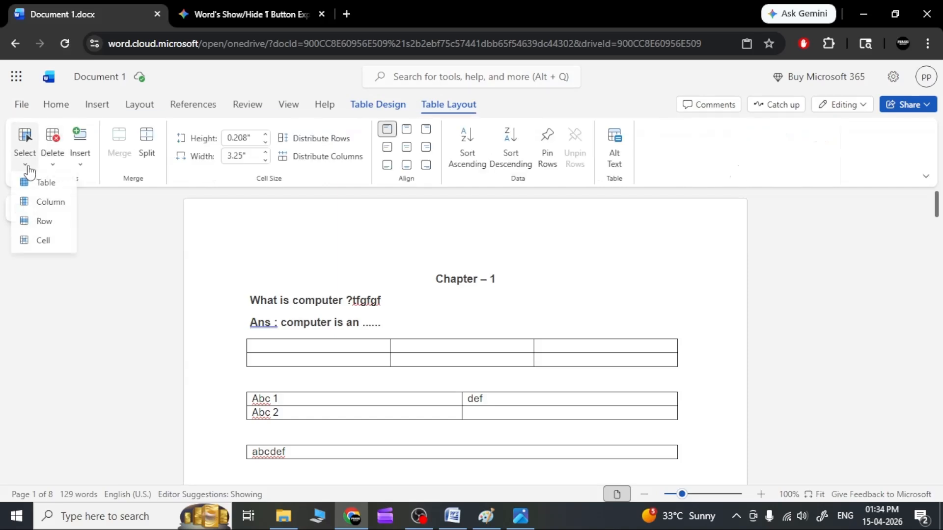
{"action": "left_click", "coordinate": [45, 206]}
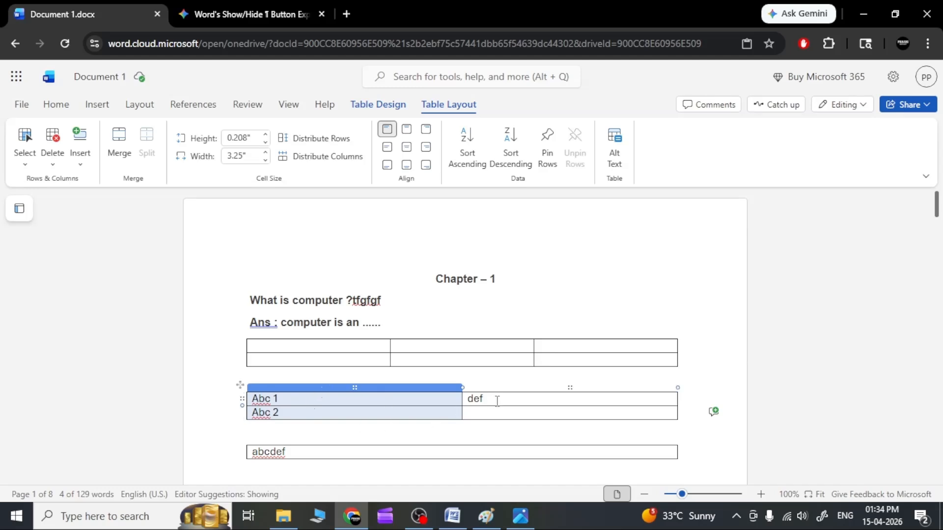
Select the first row of the "Abc 1" table, and replace that selection with the single "Abc 2" cell
{"action": "left_click", "coordinate": [569, 395]}
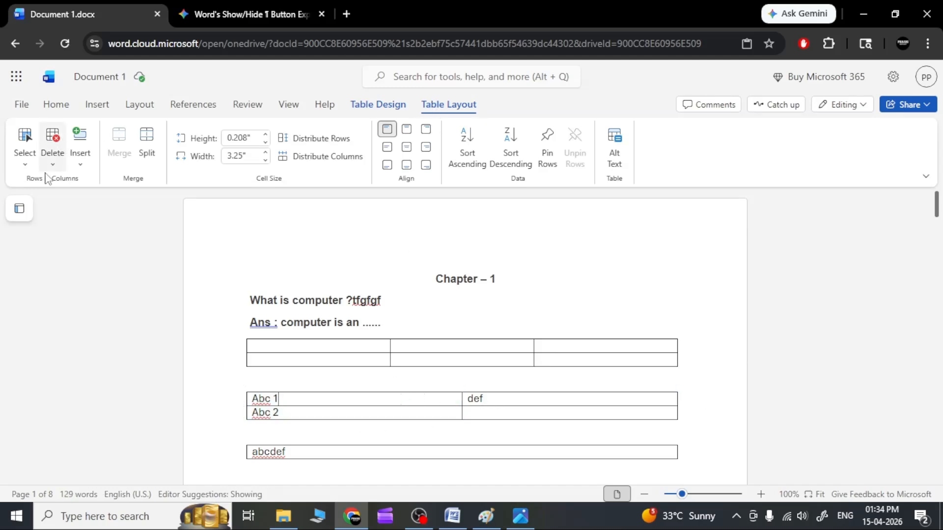
{"action": "left_click", "coordinate": [28, 169]}
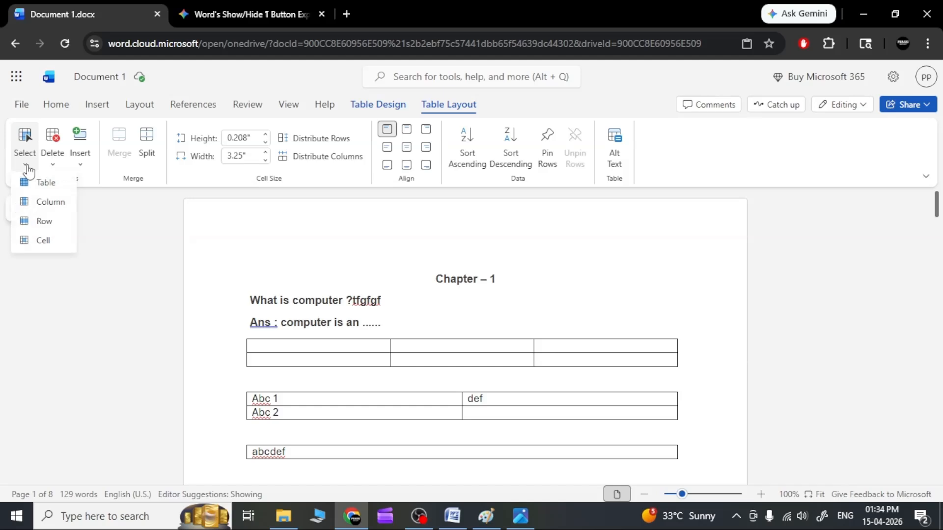
{"action": "left_click", "coordinate": [37, 219]}
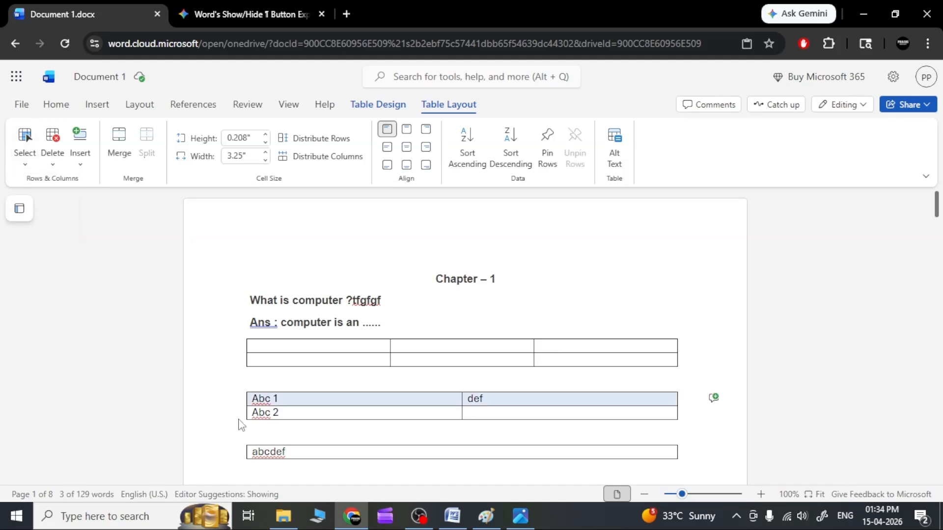
{"action": "left_click", "coordinate": [319, 414]}
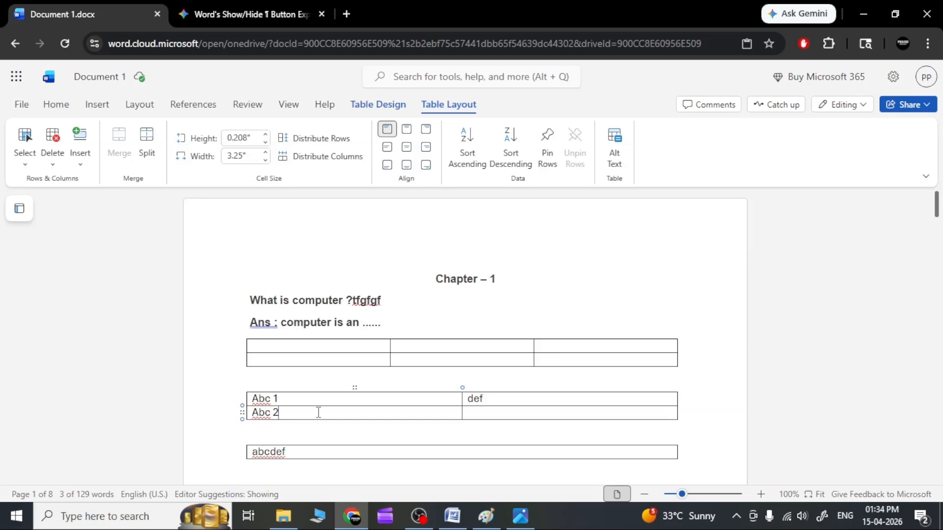
{"action": "left_click", "coordinate": [26, 164]}
{"action": "left_click", "coordinate": [43, 240]}
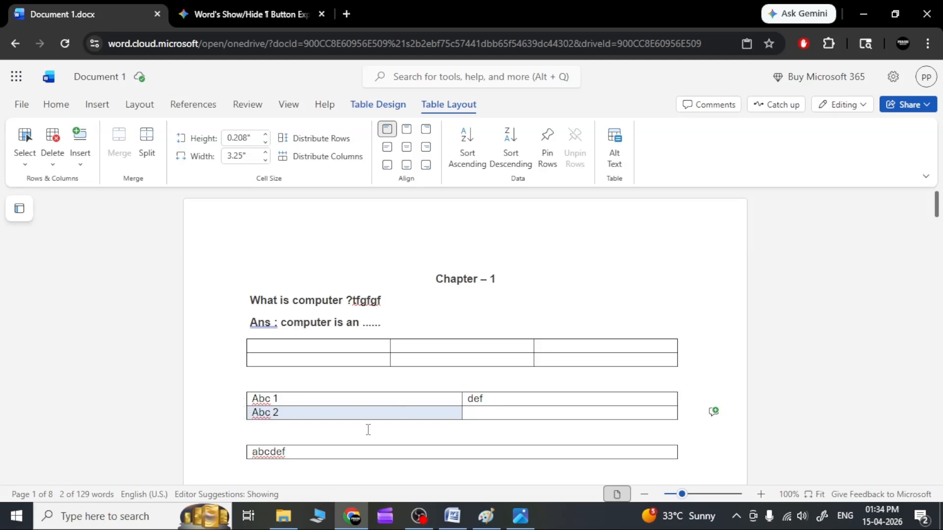
Select the "Abc 1" cell and delete it with the Shift Cells Left option
{"action": "left_click", "coordinate": [369, 401]}
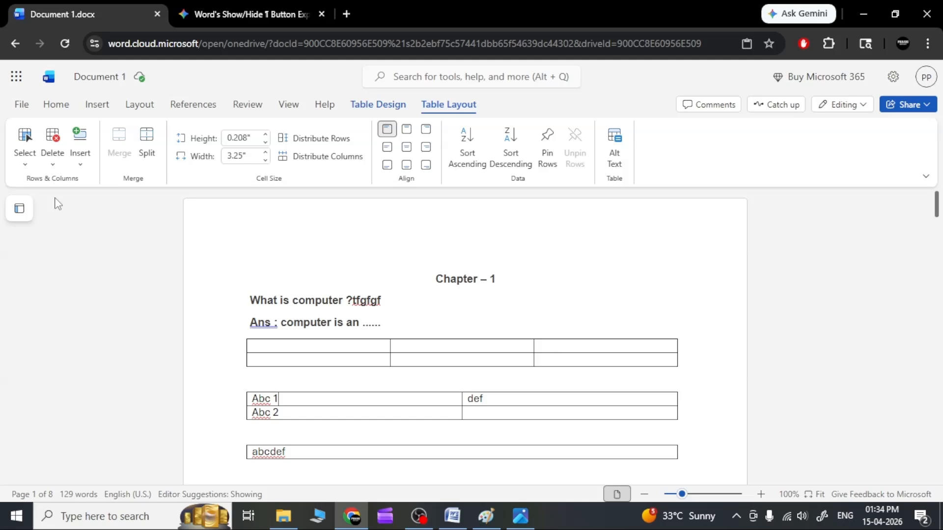
{"action": "left_click", "coordinate": [25, 164]}
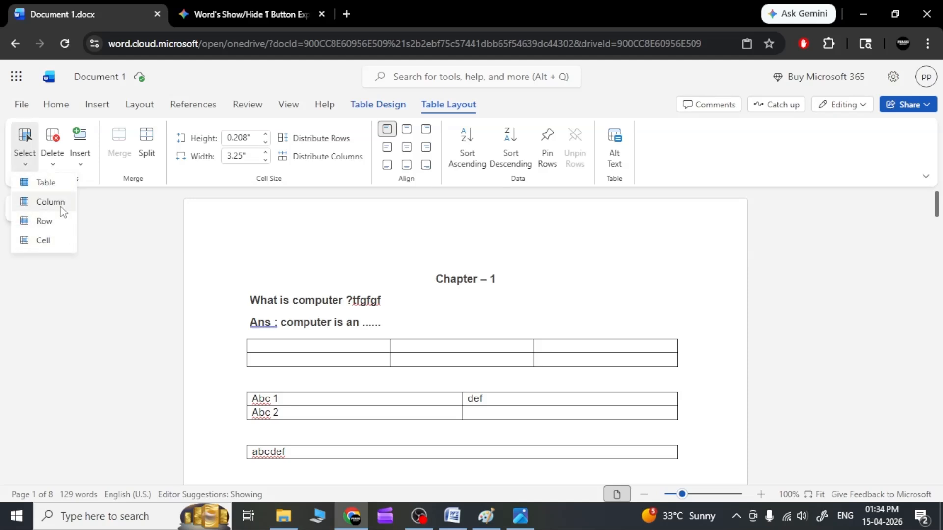
{"action": "left_click", "coordinate": [64, 240]}
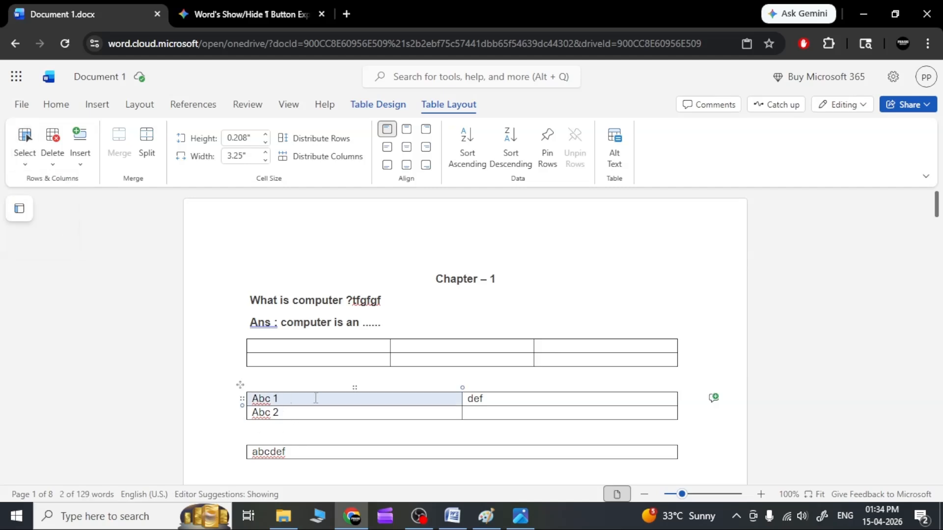
{"action": "left_click", "coordinate": [57, 162]}
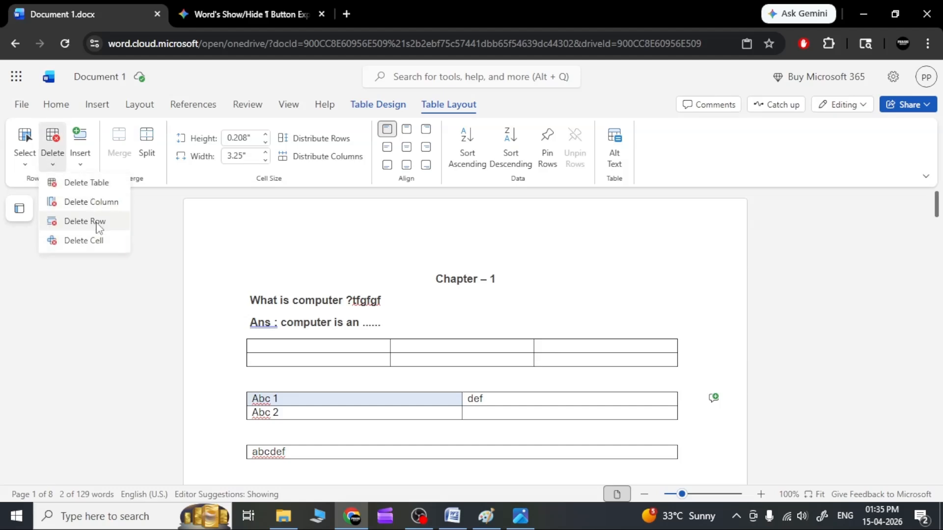
{"action": "left_click", "coordinate": [96, 240]}
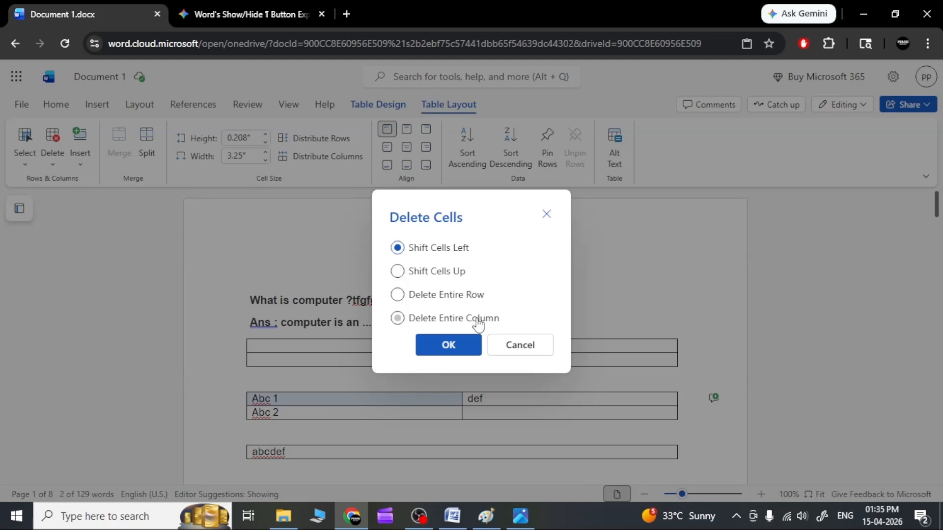
{"action": "left_click", "coordinate": [457, 351]}
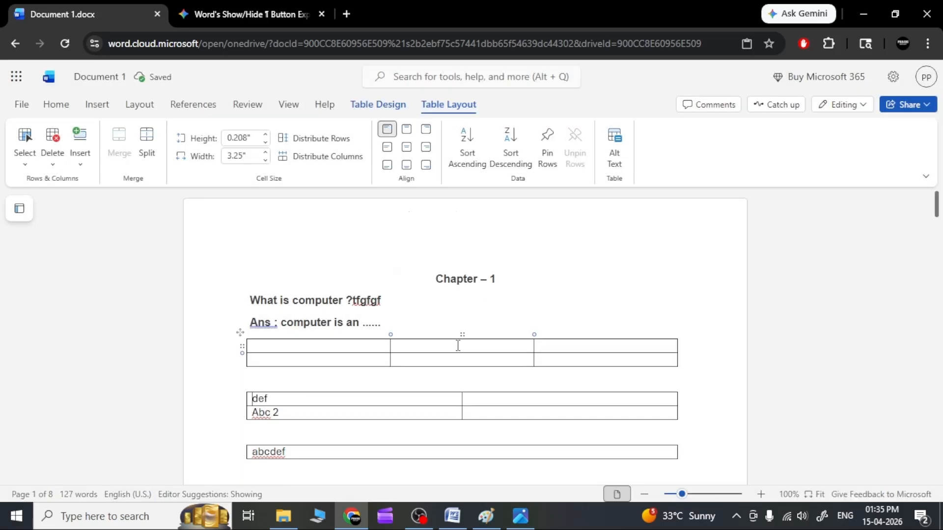
{"action": "scroll", "coordinate": [448, 430], "scroll_direction": "down", "scroll_amount": 8}
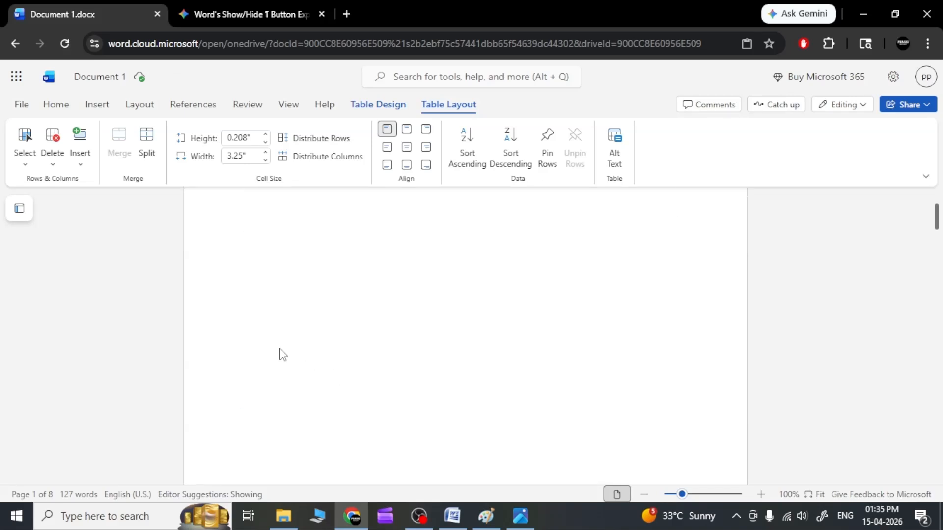
{"action": "scroll", "coordinate": [291, 329], "scroll_direction": "up", "scroll_amount": 3}
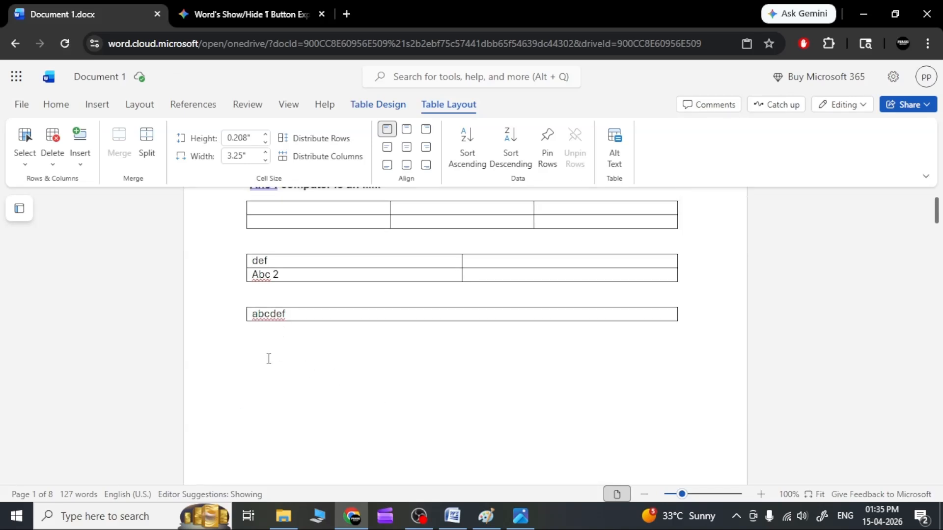
{"action": "left_click", "coordinate": [675, 317]}
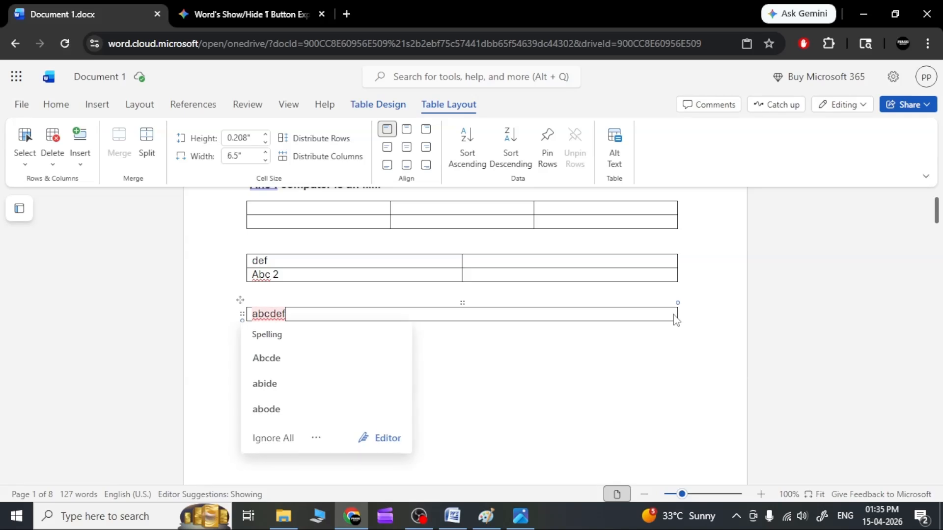
{"action": "scroll", "coordinate": [436, 358], "scroll_direction": "up", "scroll_amount": 1}
{"action": "scroll", "coordinate": [442, 343], "scroll_direction": "up", "scroll_amount": 2}
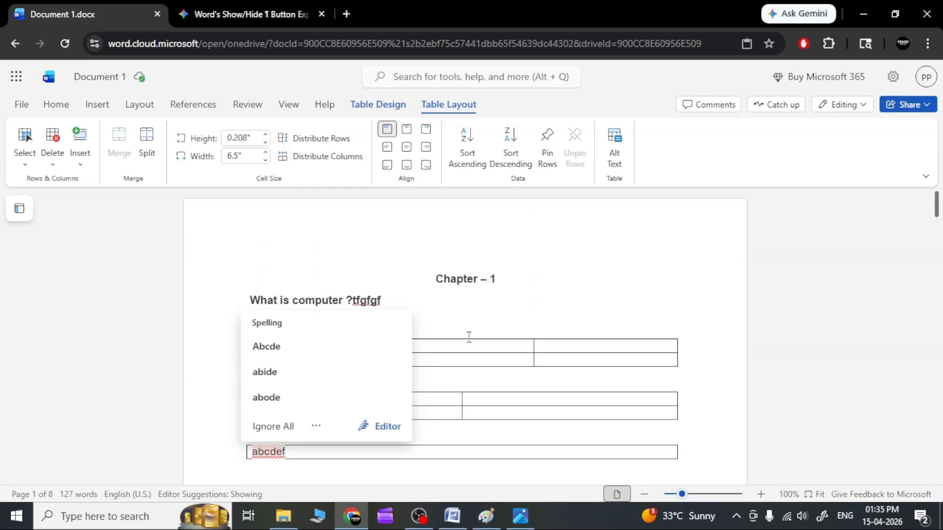
{"action": "left_click", "coordinate": [437, 324]}
Add blank lines below "birth place where" on page 2 and insert a 5x8 table there
{"action": "scroll", "coordinate": [438, 327], "scroll_direction": "down", "scroll_amount": 10}
{"action": "scroll", "coordinate": [437, 326], "scroll_direction": "down", "scroll_amount": 2}
{"action": "scroll", "coordinate": [339, 275], "scroll_direction": "up", "scroll_amount": 4}
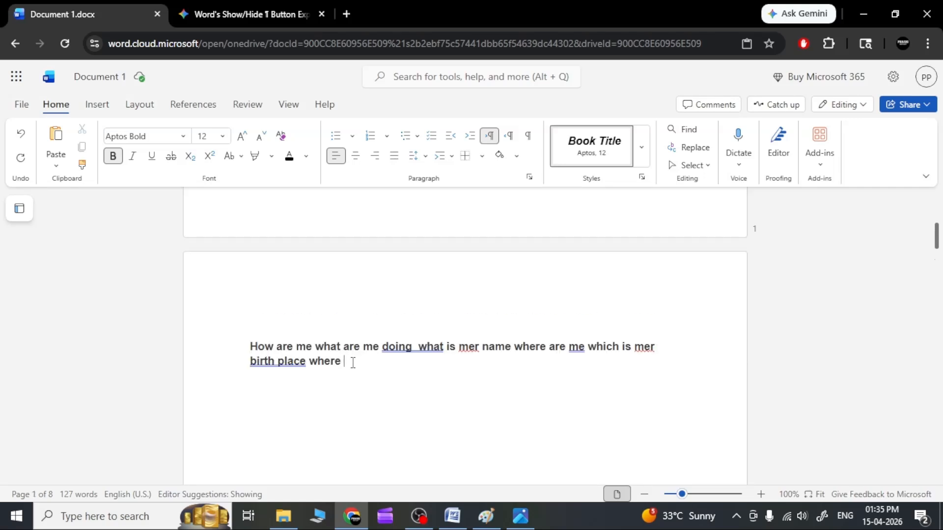
{"action": "key", "text": "Return"}
{"action": "key", "text": "Return"}
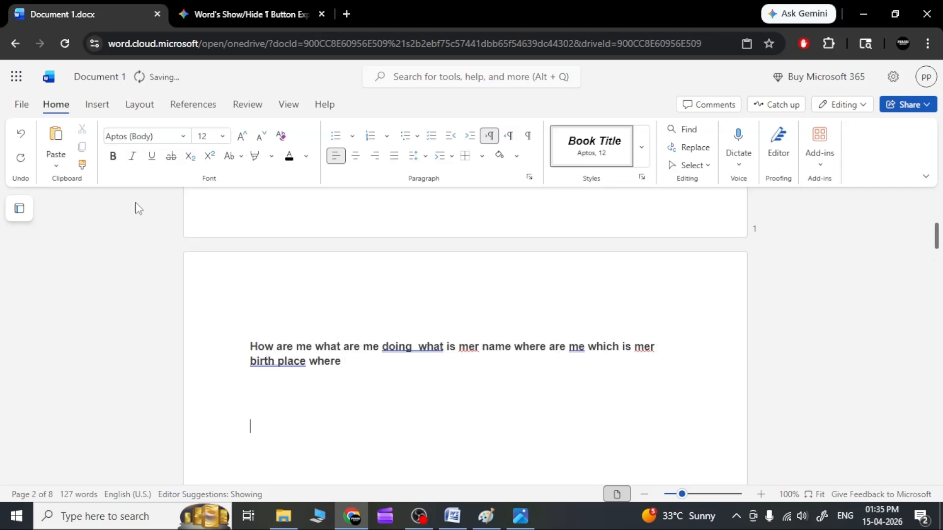
{"action": "left_click", "coordinate": [101, 105]}
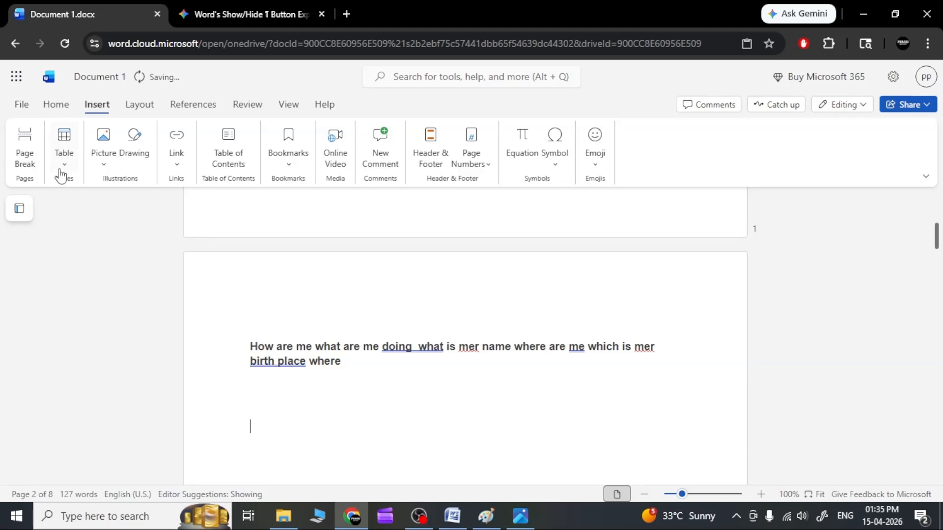
{"action": "left_click", "coordinate": [61, 171]}
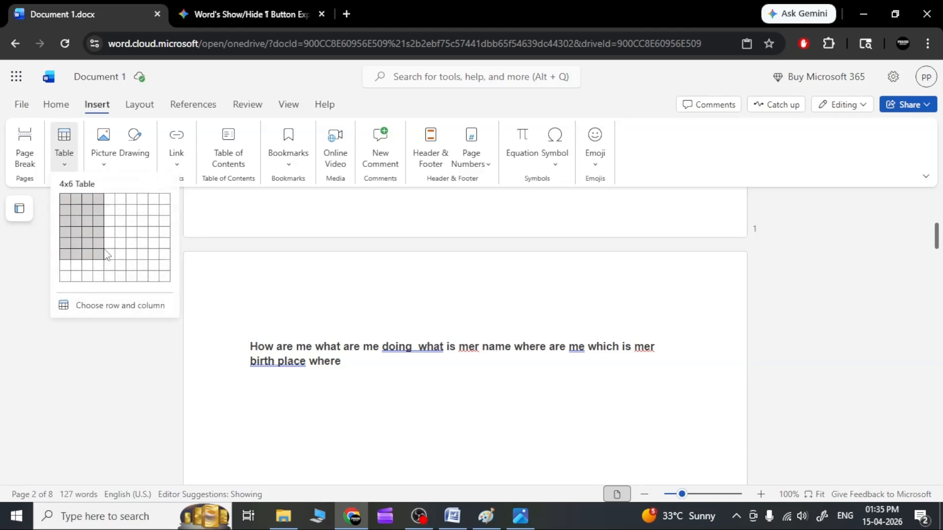
{"action": "left_click", "coordinate": [107, 278]}
{"action": "scroll", "coordinate": [335, 337], "scroll_direction": "down", "scroll_amount": 5}
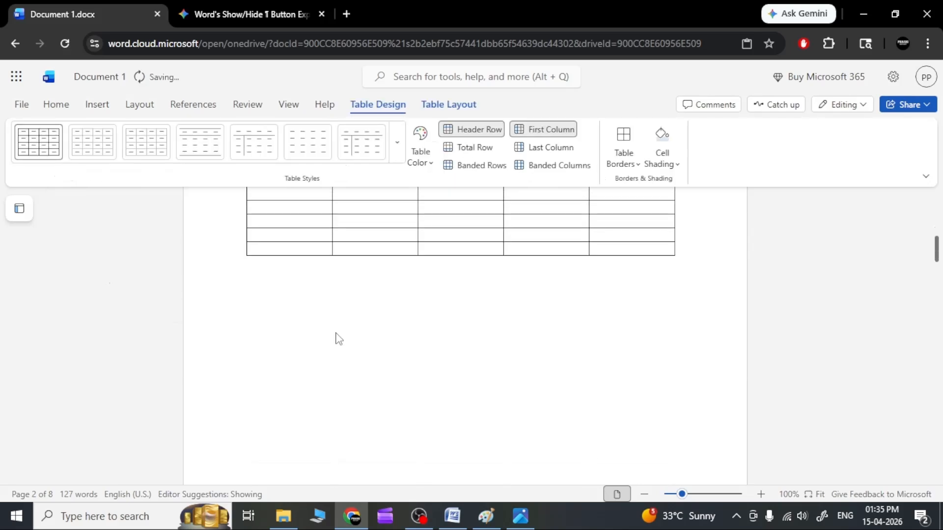
{"action": "scroll", "coordinate": [331, 326], "scroll_direction": "up", "scroll_amount": 3}
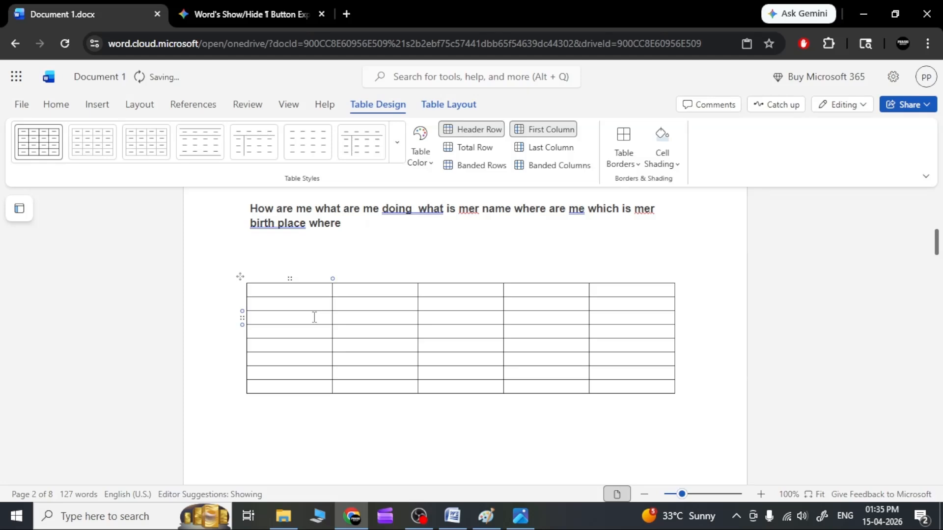
Enter 1, 2, 3 and 4 in the first four cells of the new table's first column
{"action": "type", "text": "1"}
{"action": "left_click", "coordinate": [306, 305]}
{"action": "type", "text": "2"}
{"action": "left_click", "coordinate": [299, 322]}
{"action": "type", "text": "3"}
{"action": "left_click", "coordinate": [297, 331]}
{"action": "type", "text": "4"}
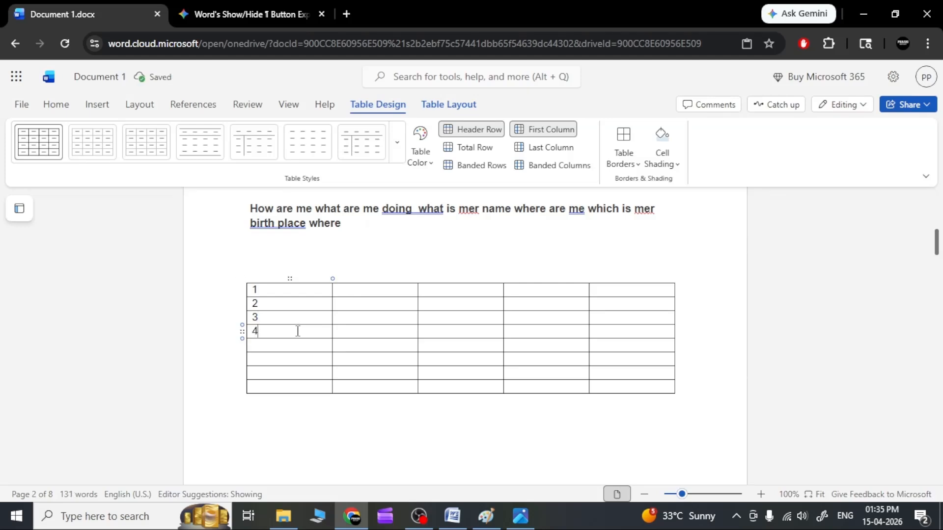
{"action": "key", "text": "Down"}
Open the Windows On-Screen Keyboard and move it clear of the table rows
{"action": "left_click", "coordinate": [114, 517]}
{"action": "type", "text": "on"}
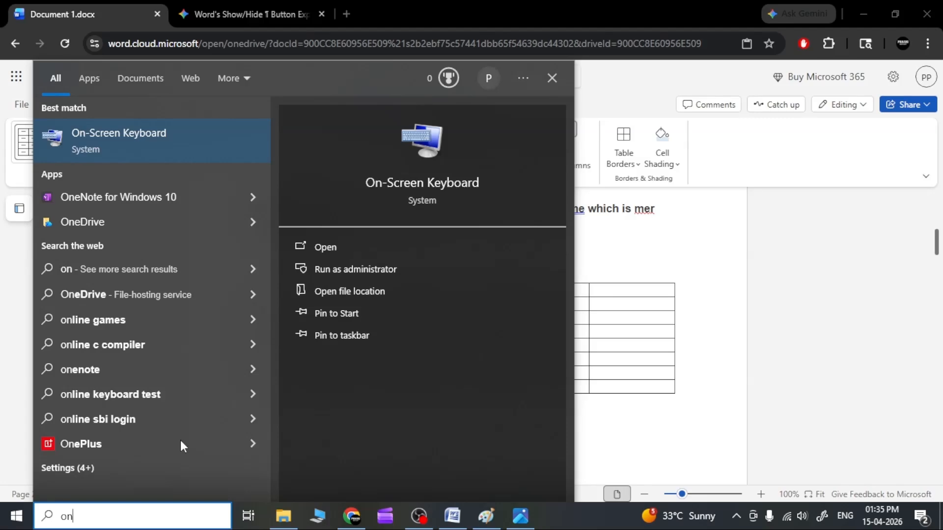
{"action": "left_click", "coordinate": [326, 246]}
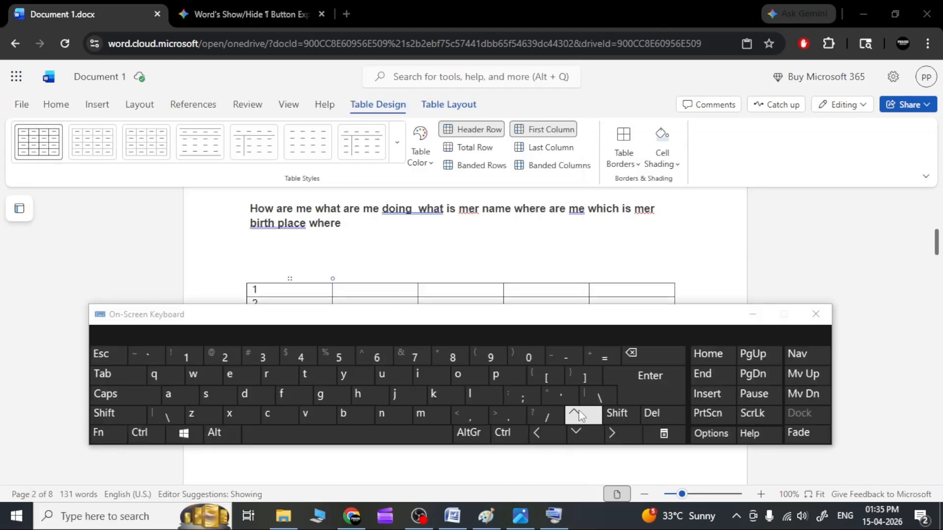
{"action": "left_click_drag", "start_coordinate": [484, 319], "coordinate": [526, 158]}
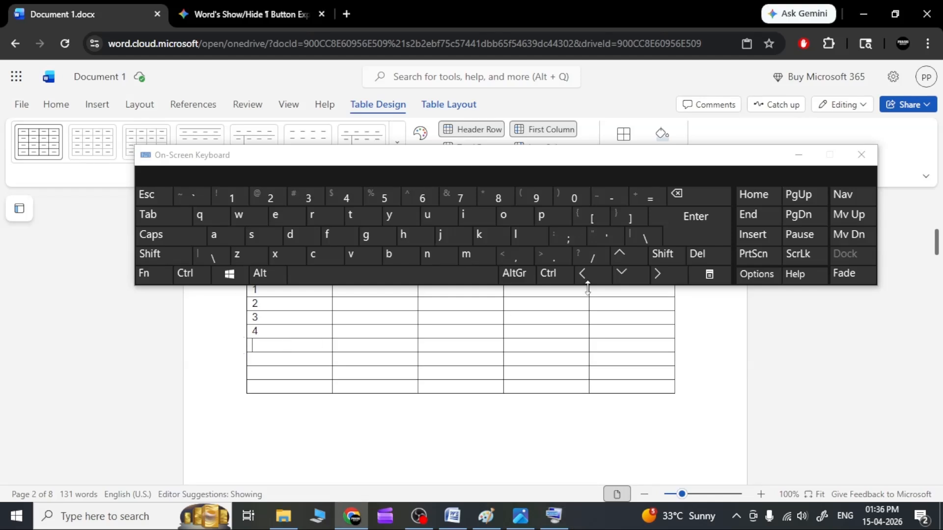
Demonstrate moving the cursor between table cells with the on-screen arrow keys, and close the On-Screen Keyboard
{"action": "left_click", "coordinate": [636, 279]}
{"action": "left_click", "coordinate": [636, 279]}
{"action": "left_click", "coordinate": [657, 277]}
{"action": "left_click", "coordinate": [658, 279]}
{"action": "left_click", "coordinate": [657, 278]}
{"action": "left_click", "coordinate": [657, 279]}
{"action": "left_click", "coordinate": [593, 282]}
{"action": "left_click", "coordinate": [593, 283]}
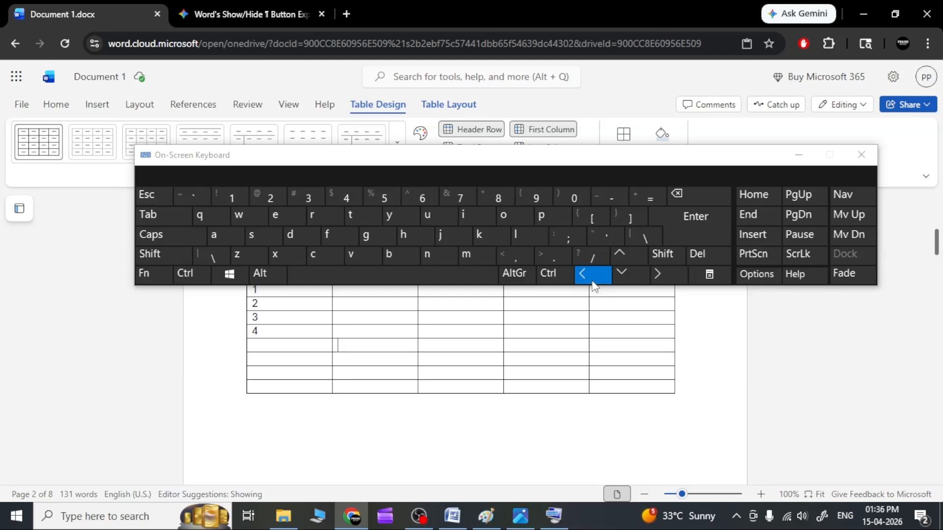
{"action": "left_click", "coordinate": [860, 155]}
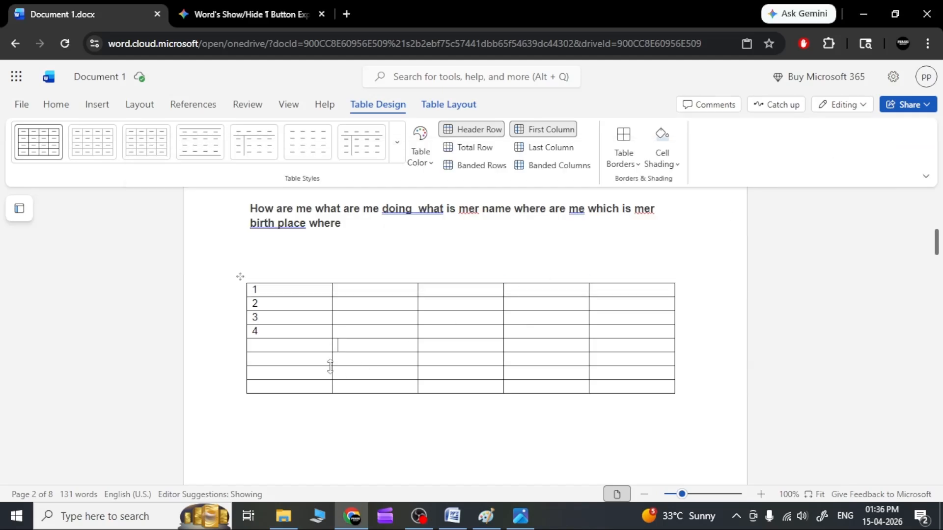
Fill the remaining four cells of the first column with 5, 6, 7 and 8
{"action": "type", "text": "5"}
{"action": "key", "text": "Down"}
{"action": "type", "text": "6"}
{"action": "key", "text": "Down"}
{"action": "key", "text": "Down"}
{"action": "scroll", "coordinate": [298, 343], "scroll_direction": "up", "scroll_amount": 5}
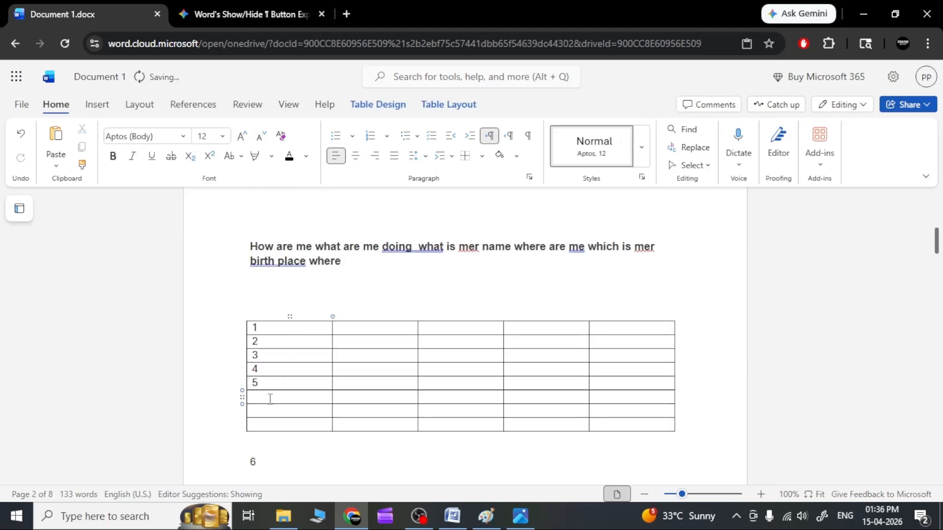
{"action": "key", "text": "Down"}
{"action": "type", "text": "7"}
{"action": "key", "text": "Up"}
{"action": "type", "text": "8"}
{"action": "key", "text": "Up"}
{"action": "key", "text": "Up"}
{"action": "key", "text": "Up"}
{"action": "key", "text": "Up"}
{"action": "key", "text": "Up"}
{"action": "key", "text": "Up"}
{"action": "key", "text": "Up"}
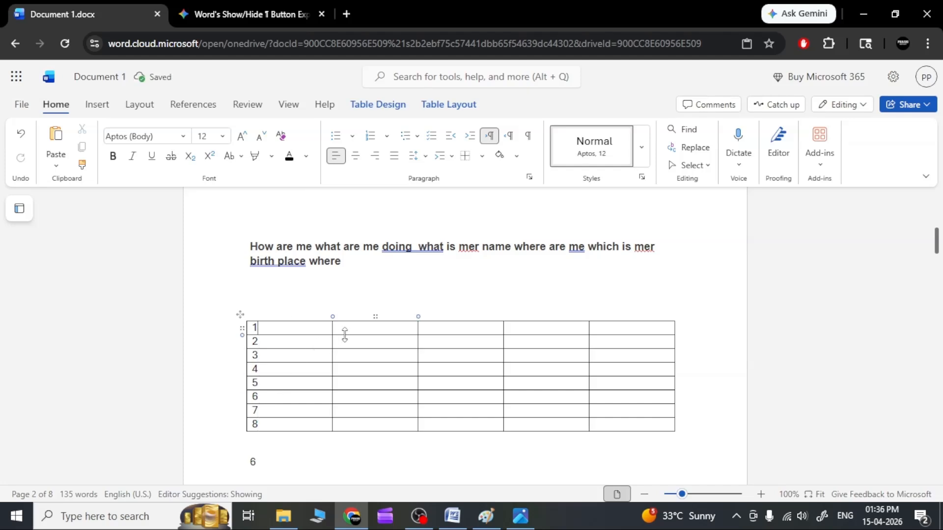
Fill the table's second column with A, b, c, d, e, f, g and h, one letter per row
{"action": "type", "text": "A "}
{"action": "type", "text": "b"}
{"action": "left_click", "coordinate": [354, 355]}
{"action": "type", "text": "c"}
{"action": "left_click", "coordinate": [352, 371]}
{"action": "type", "text": "d"}
{"action": "left_click", "coordinate": [347, 384]}
{"action": "type", "text": "e"}
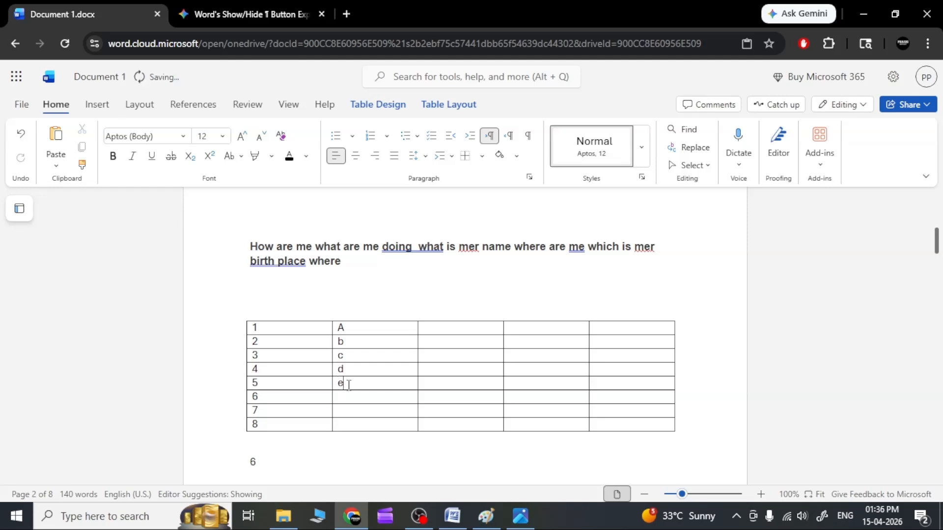
{"action": "type", "text": "f"}
{"action": "left_click", "coordinate": [347, 410]}
{"action": "left_click", "coordinate": [347, 423]}
{"action": "type", "text": "h"}
Fill the third column with the letters i to p, one per row
{"action": "left_click", "coordinate": [438, 330]}
{"action": "type", "text": "i"}
{"action": "left_click", "coordinate": [434, 348]}
{"action": "type", "text": "j"}
{"action": "left_click", "coordinate": [434, 355]}
{"action": "type", "text": "k"}
{"action": "left_click", "coordinate": [434, 373]}
{"action": "type", "text": "l"}
{"action": "left_click", "coordinate": [433, 385]}
{"action": "type", "text": "m"}
{"action": "left_click", "coordinate": [433, 396]}
{"action": "type", "text": "n"}
{"action": "left_click", "coordinate": [432, 413]}
{"action": "type", "text": "o"}
{"action": "left_click", "coordinate": [430, 423]}
{"action": "type", "text": "p"}
Fill the fourth column with the letters q to x, one per row
{"action": "left_click", "coordinate": [523, 328]}
{"action": "type", "text": "q"}
{"action": "left_click", "coordinate": [520, 339]}
{"action": "type", "text": "r"}
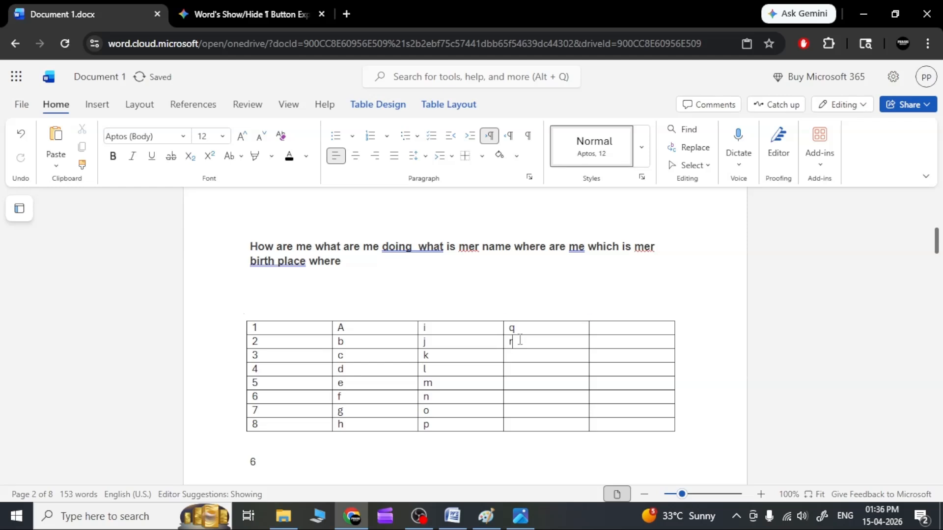
{"action": "left_click", "coordinate": [517, 355]}
{"action": "type", "text": "s"}
{"action": "type", "text": "t"}
{"action": "type", "text": "u"}
{"action": "left_click", "coordinate": [518, 398]}
{"action": "type", "text": "v"}
{"action": "left_click", "coordinate": [521, 414]}
{"action": "type", "text": "w"}
{"action": "left_click", "coordinate": [521, 425]}
{"action": "type", "text": "x"}
Fill the fifth column with y, z, aa, bb, cc, dd, ee and ff, and leave the table
{"action": "left_click", "coordinate": [601, 332]}
{"action": "type", "text": "y"}
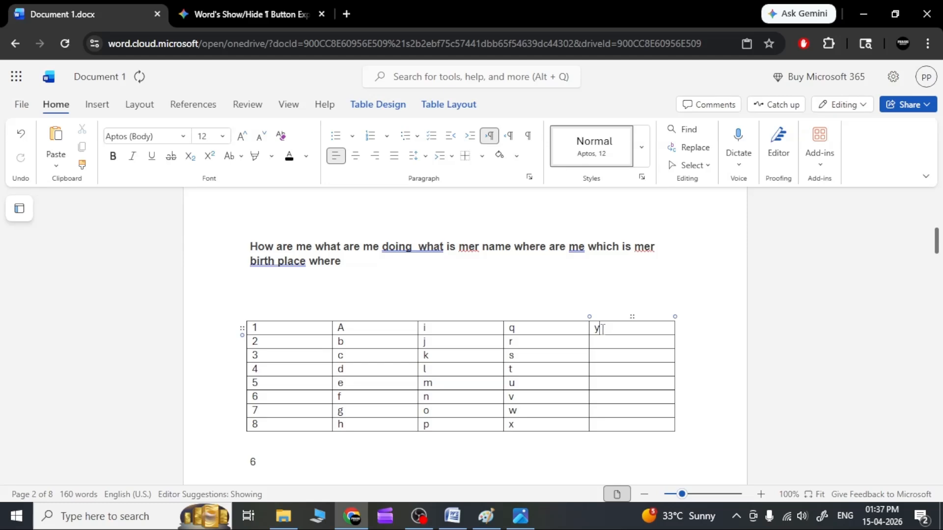
{"action": "left_click", "coordinate": [598, 343]}
{"action": "type", "text": "z"}
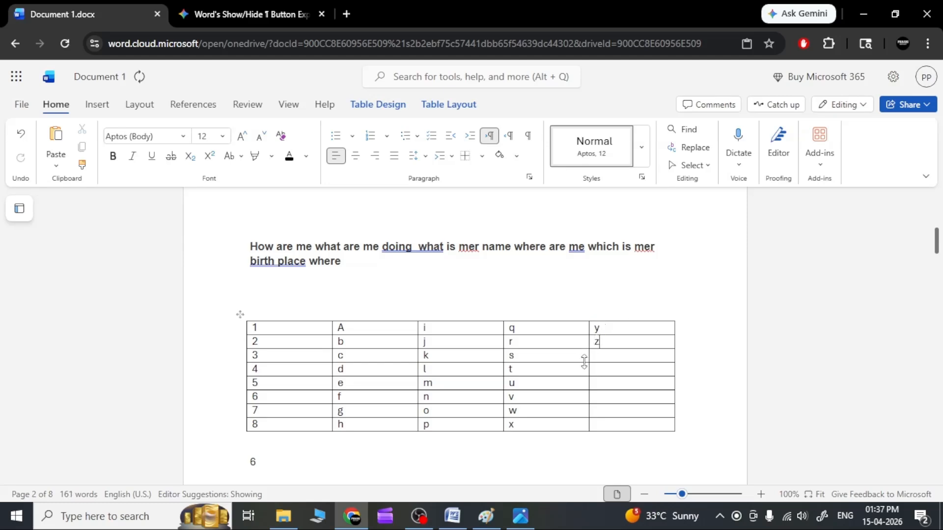
{"action": "left_click", "coordinate": [608, 360]}
{"action": "type", "text": "aa"}
{"action": "left_click", "coordinate": [605, 369]}
{"action": "type", "text": "bb"}
{"action": "left_click", "coordinate": [603, 388]}
{"action": "type", "text": "cc"}
{"action": "left_click", "coordinate": [603, 397]}
{"action": "type", "text": "dd"}
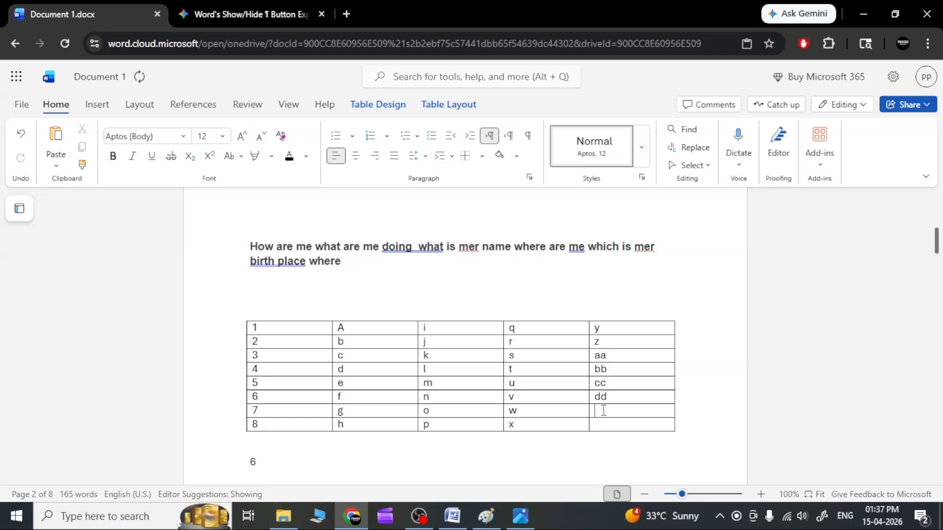
{"action": "left_click", "coordinate": [604, 423]}
{"action": "left_click", "coordinate": [383, 293]}
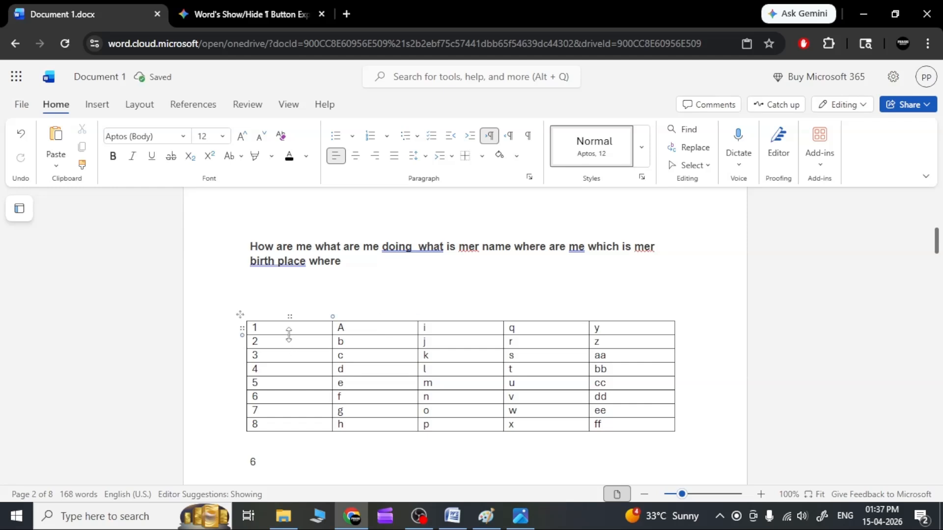
Select the table's first column, numbered 1 to 8, and open the table delete options
{"action": "left_click", "coordinate": [286, 327]}
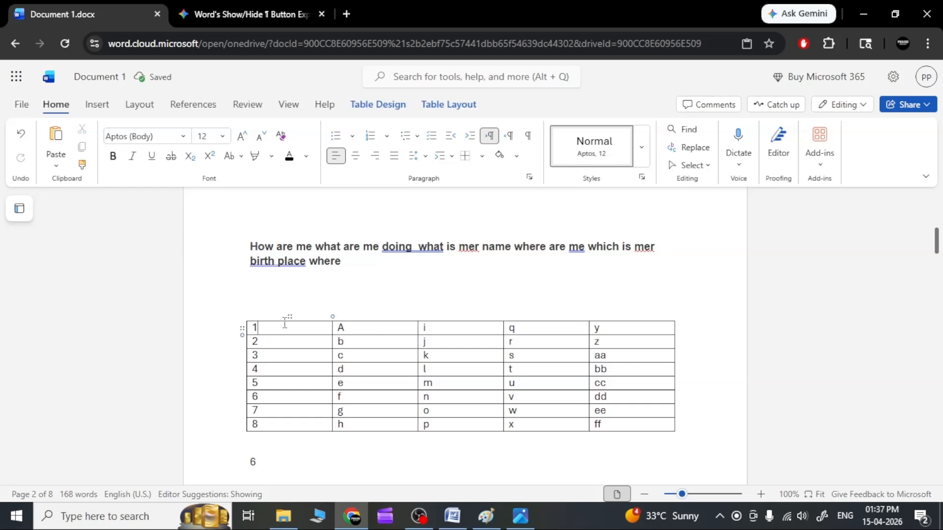
{"action": "left_click", "coordinate": [97, 104]}
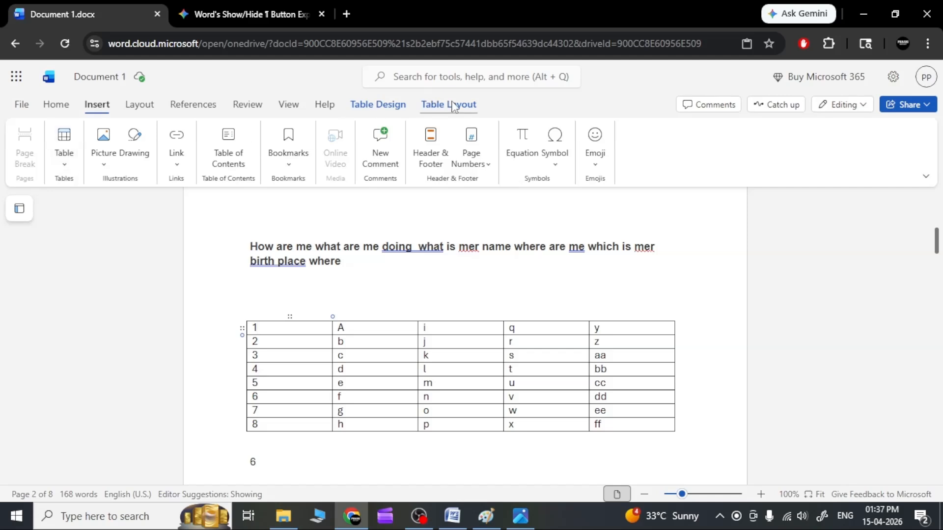
{"action": "left_click", "coordinate": [454, 107]}
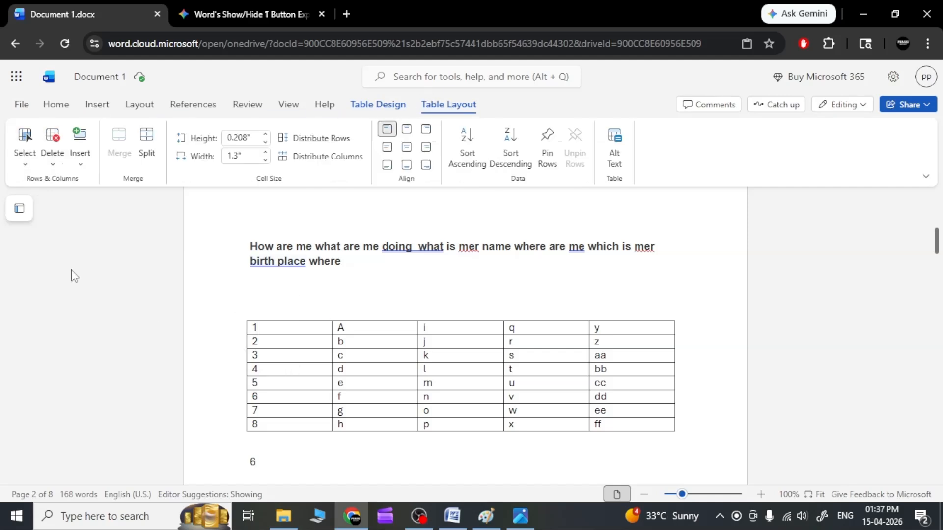
{"action": "left_click", "coordinate": [26, 164]}
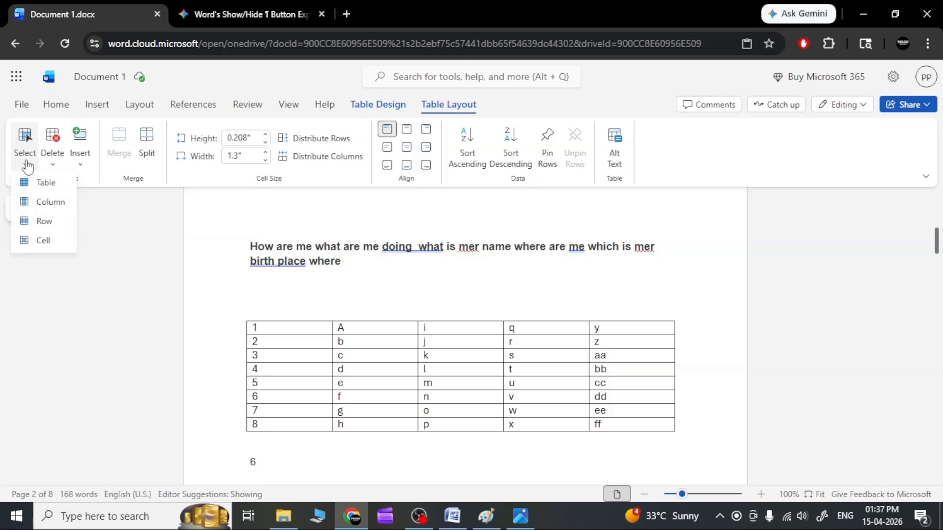
{"action": "left_click", "coordinate": [53, 210]}
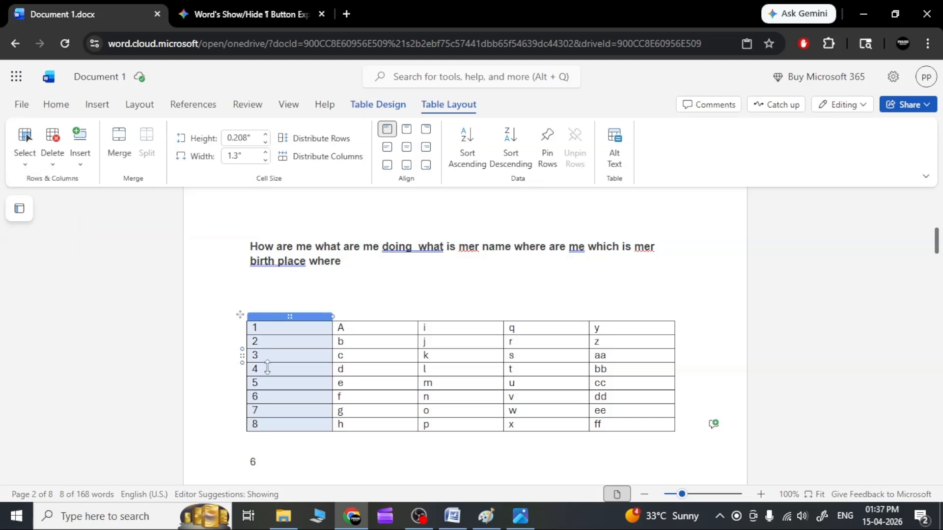
{"action": "left_click", "coordinate": [53, 165]}
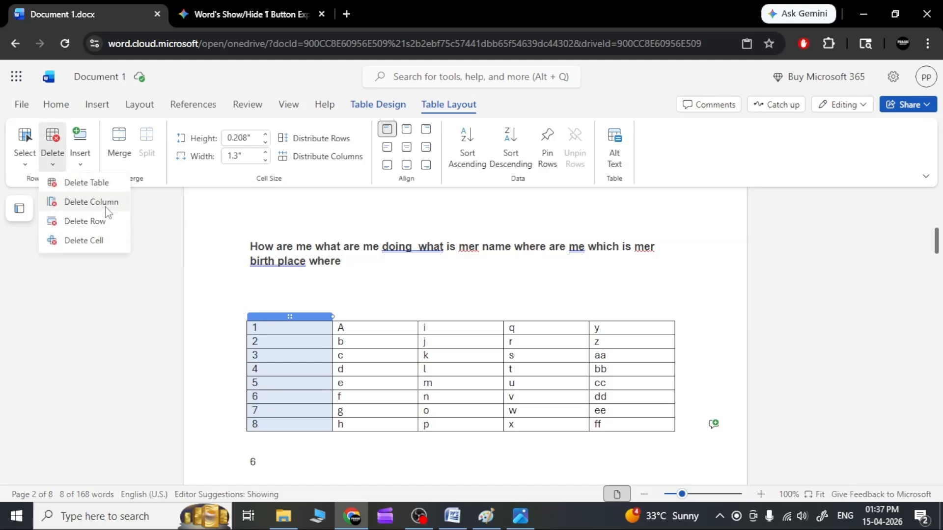